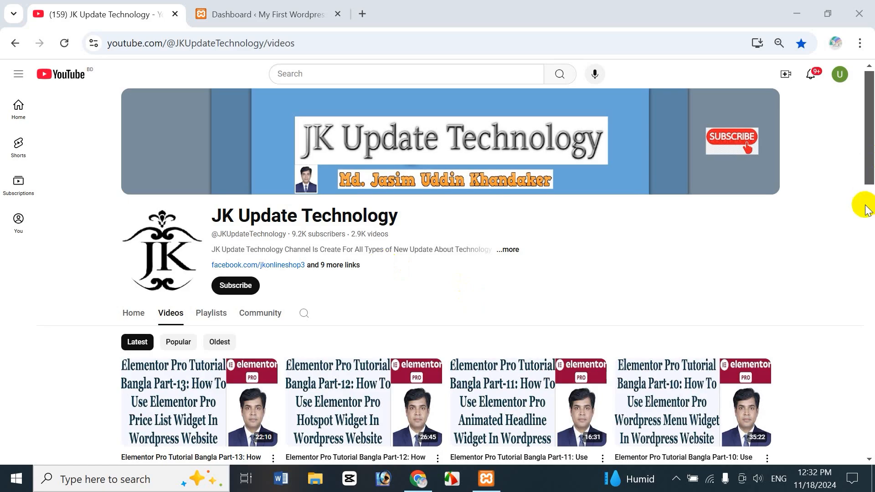
Step: Look through the JK Update Technology channel's playlists and return to its video list
left_click_drag(870, 161, 871, 141)
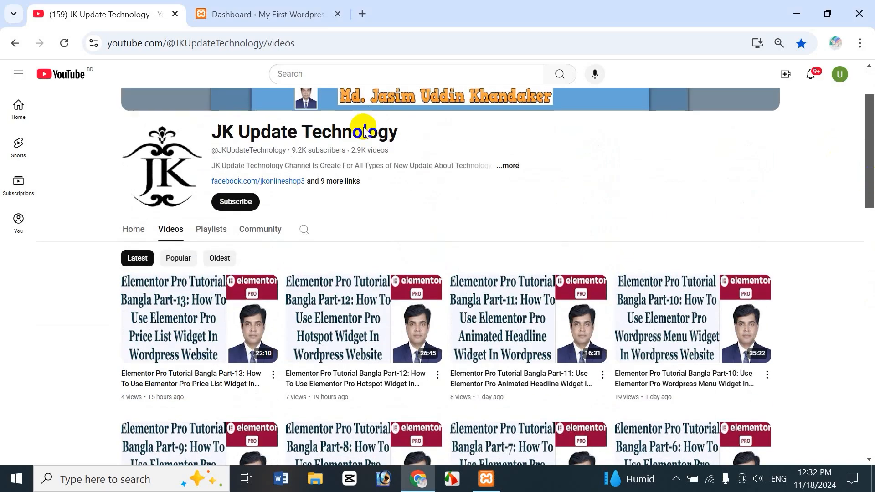
left_click(211, 228)
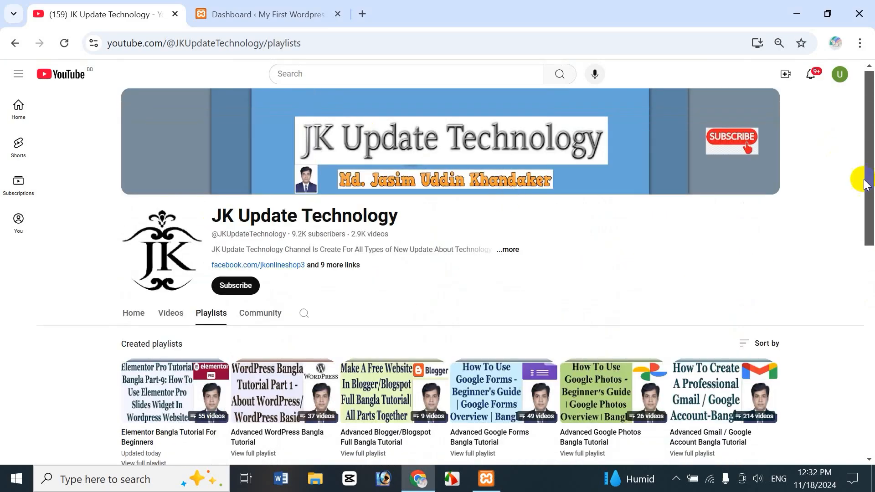
left_click_drag(862, 179, 859, 206)
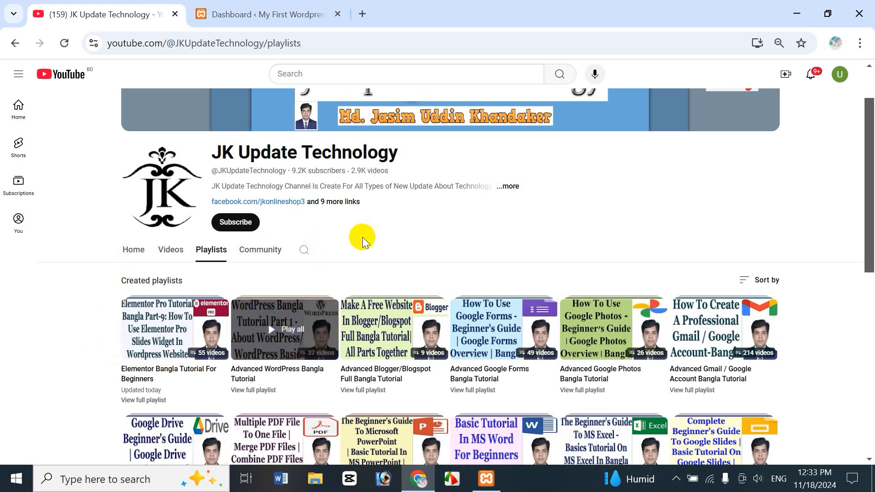
left_click_drag(865, 219, 871, 409)
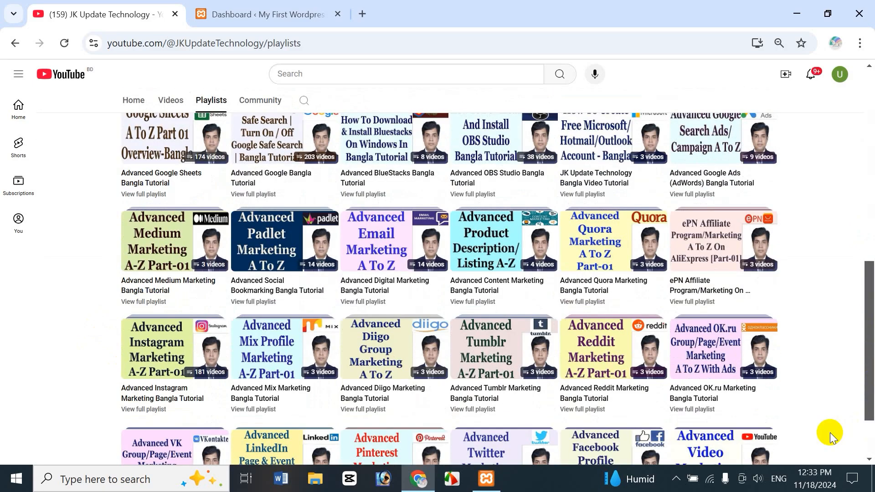
left_click_drag(871, 344, 871, 145)
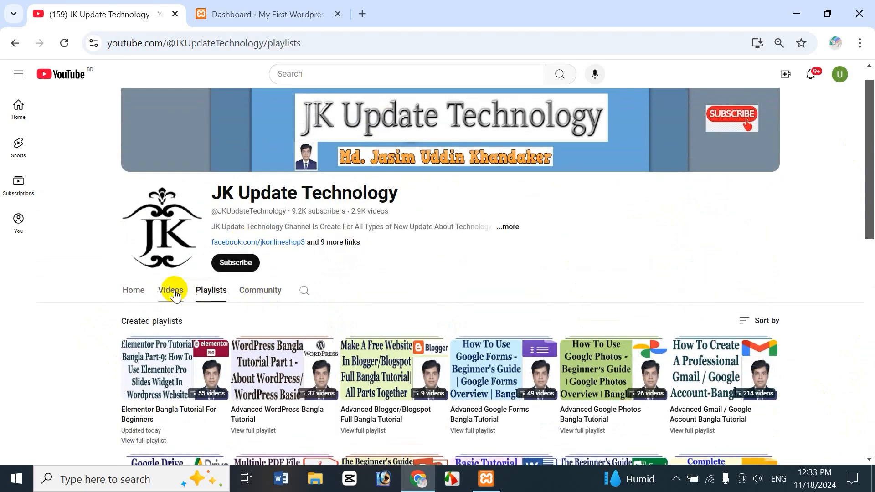
left_click(176, 296)
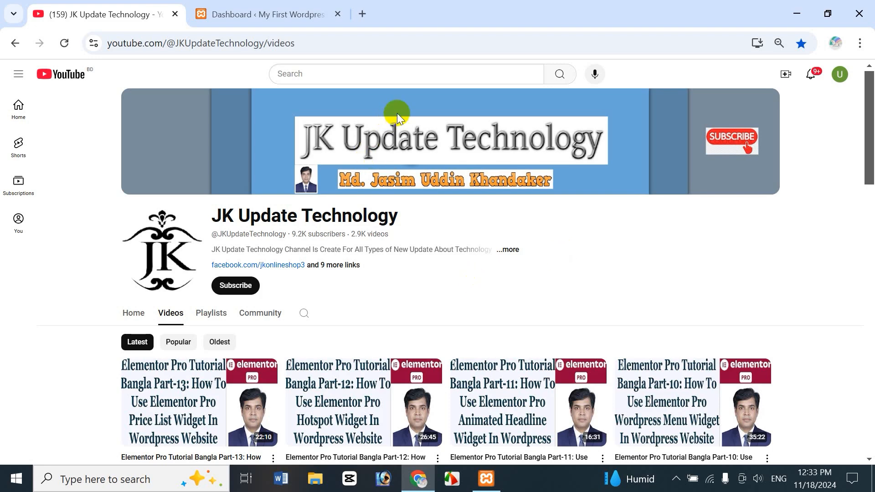
Step: Open the live site's WordPress login page at jasimonline.com/wp-admin in a new browser tab
left_click(365, 14)
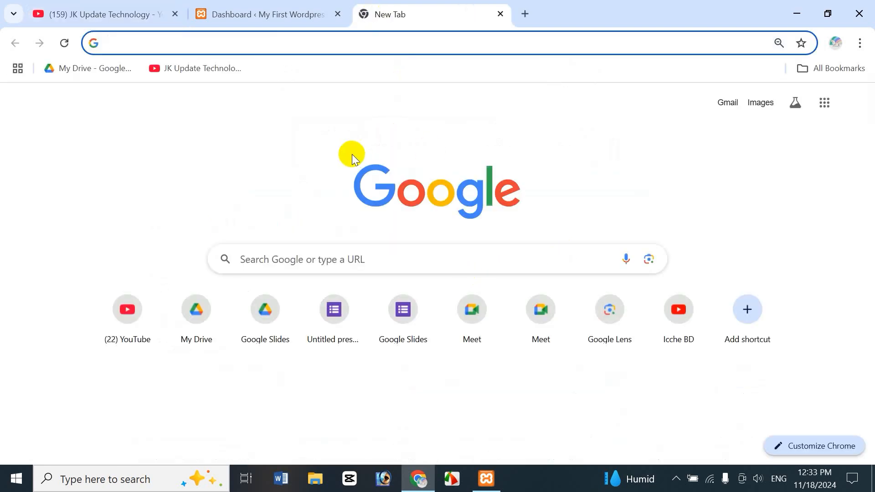
type("jasimonline.com/wp-admin")
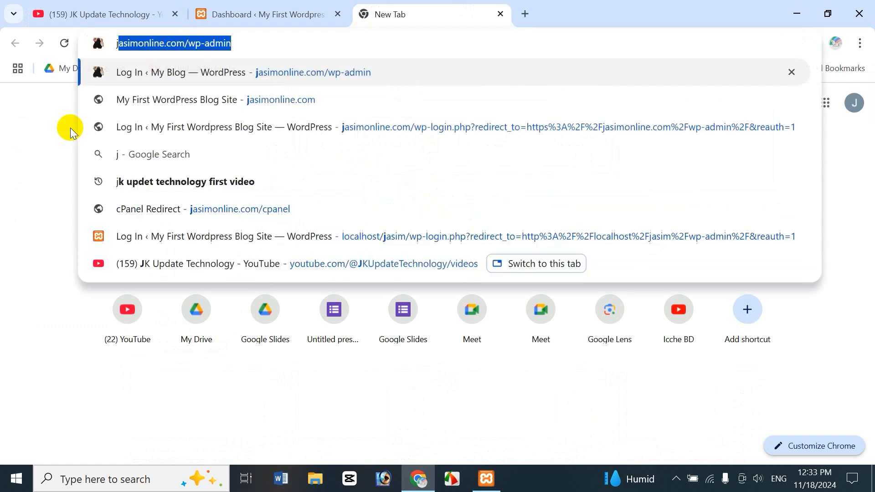
key("Right")
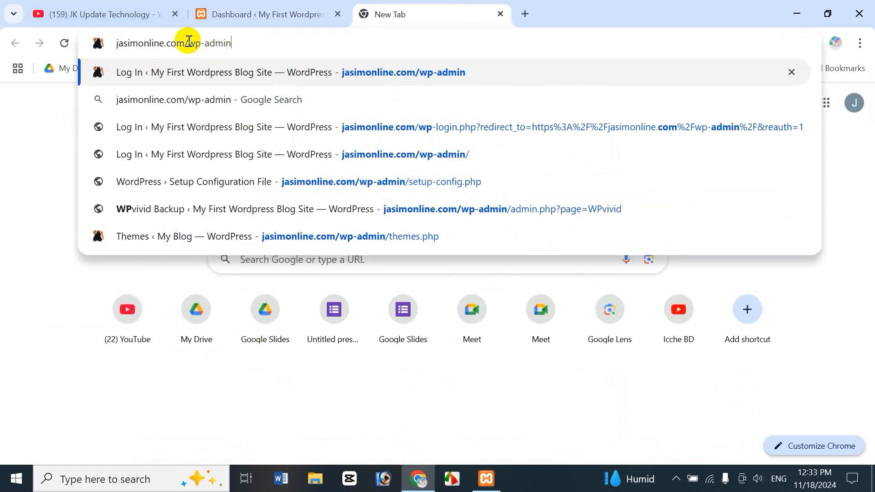
left_click_drag(189, 43, 253, 47)
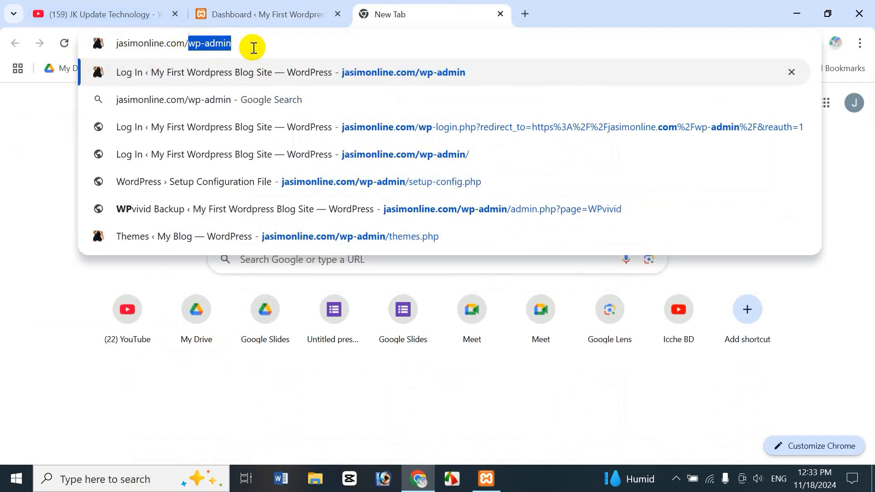
left_click(259, 41)
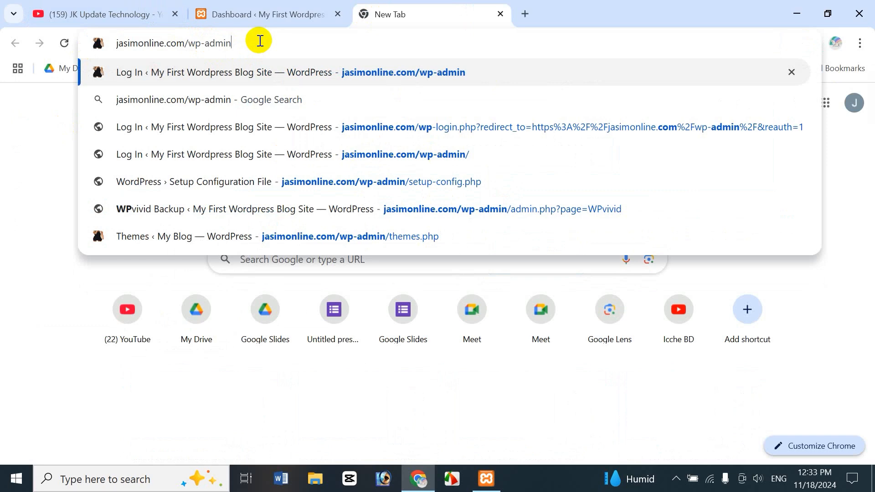
key("Return")
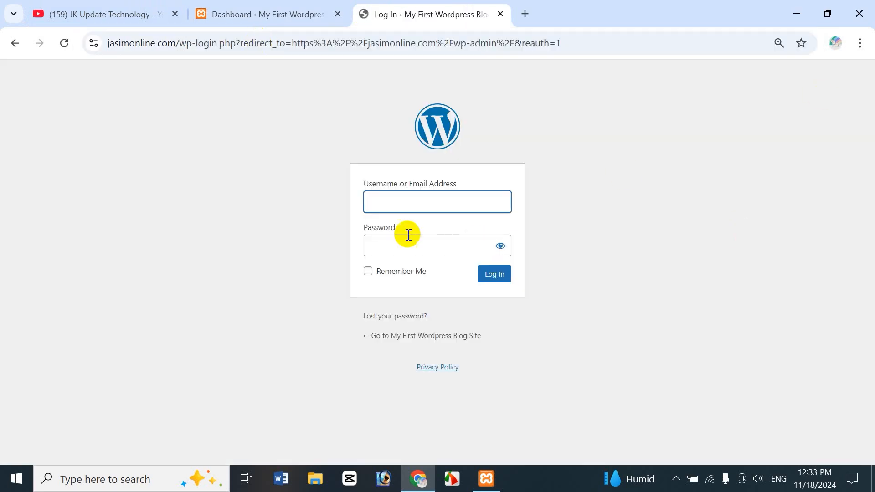
left_click(302, 12)
left_click(445, 13)
left_click(112, 14)
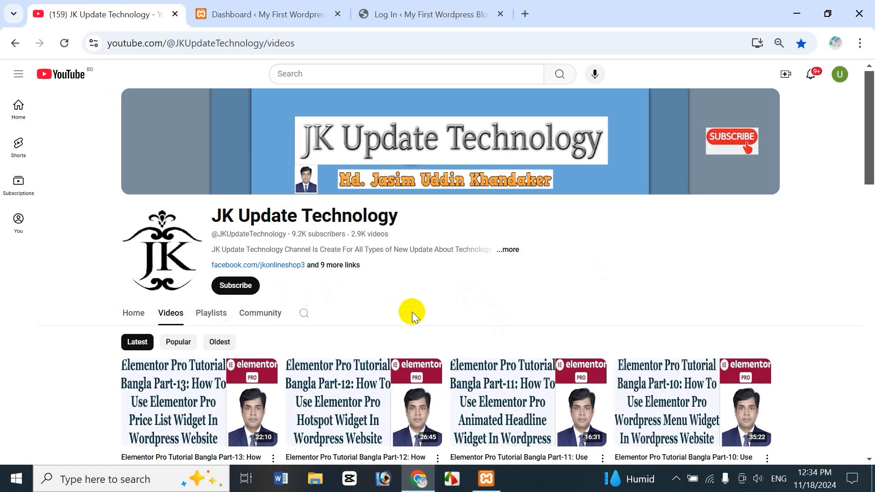
Step: Search Windows for "xam" and check the Apache and MySQL modules in the XAMPP Control Panel
left_click(93, 479)
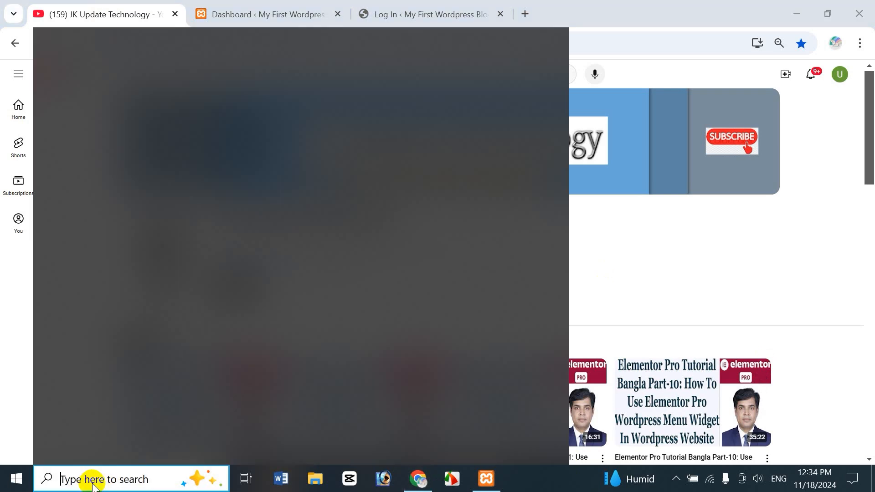
type("xam")
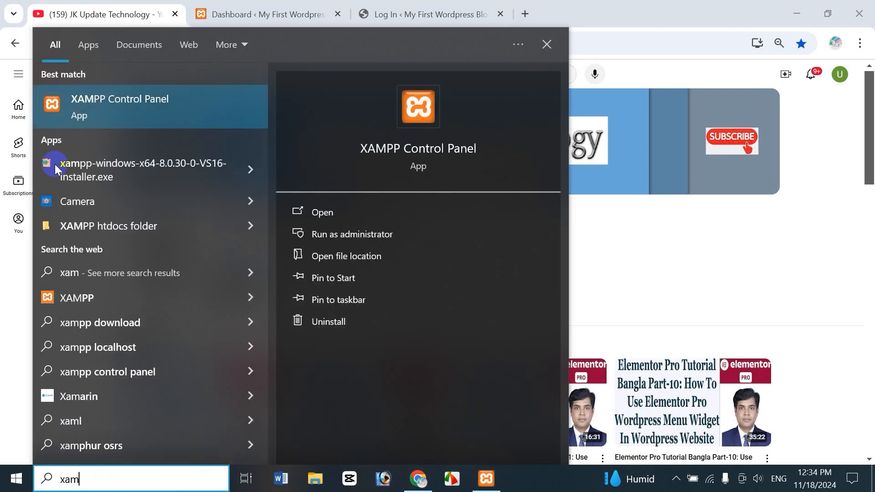
left_click(666, 17)
left_click(486, 479)
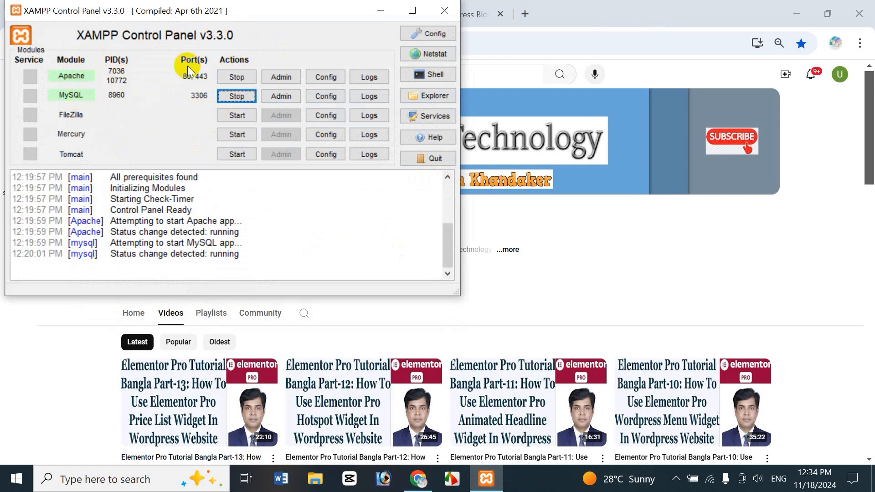
left_click(381, 9)
Step: Enter the local site's admin address localhost/jasim/wp-admin in a new browser tab and point out its folder and wp-admin parts
left_click(525, 14)
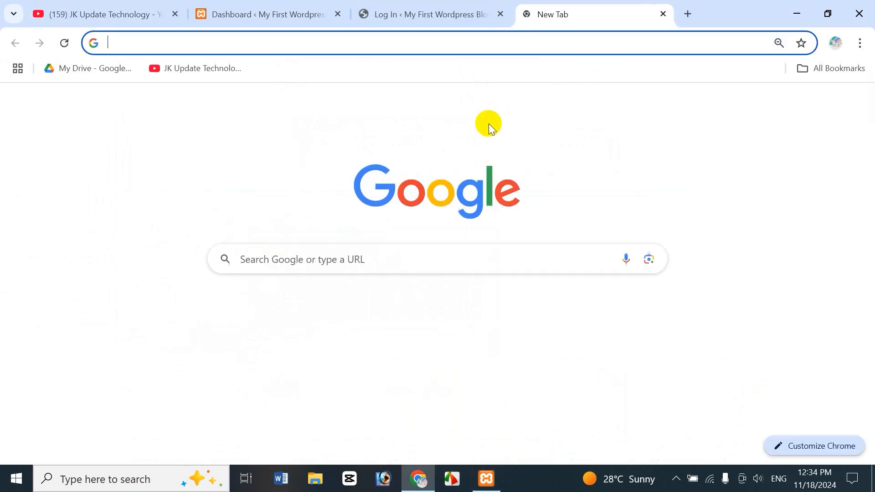
type("localhost/jasim/wp-admin")
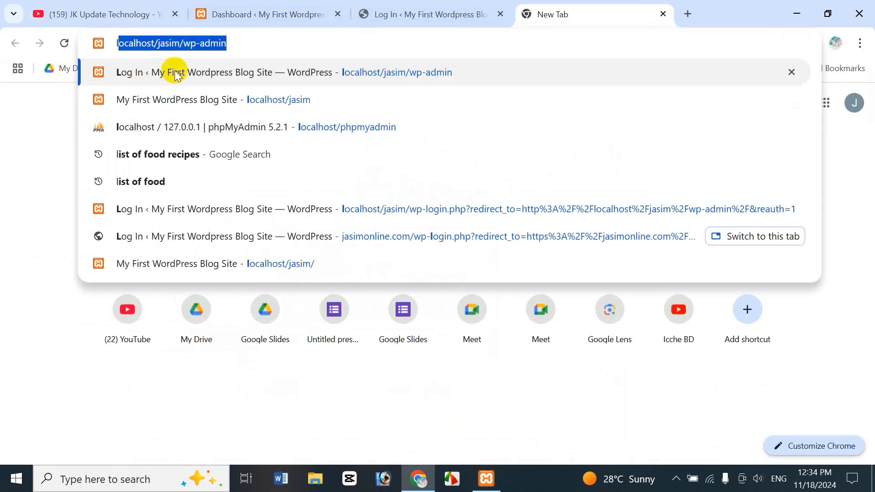
left_click(242, 43)
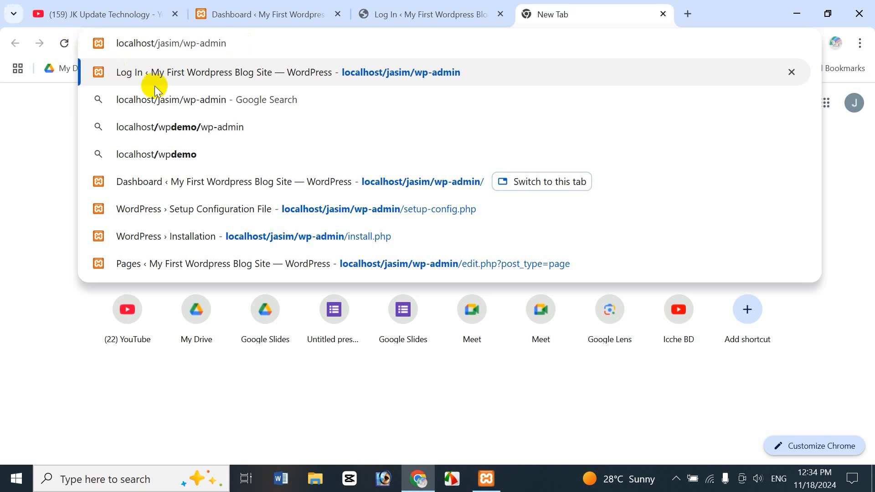
left_click(165, 47)
double_click(165, 46)
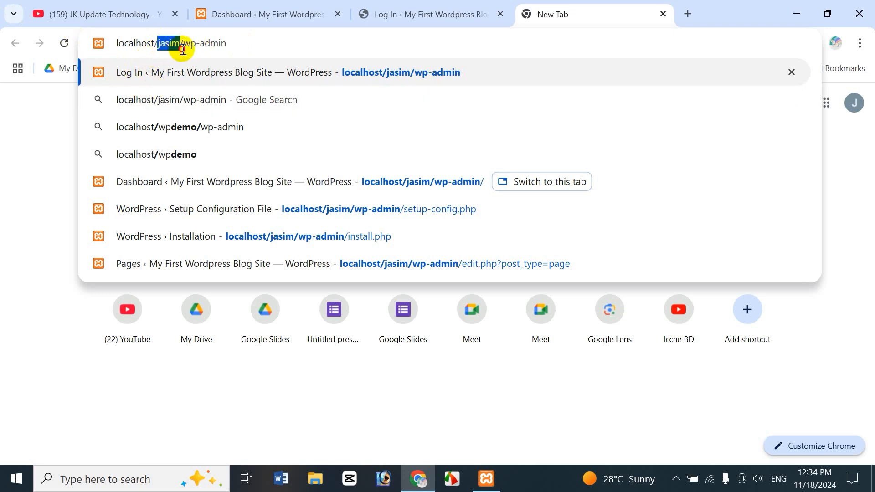
left_click_drag(183, 50, 184, 53)
left_click_drag(190, 44, 225, 42)
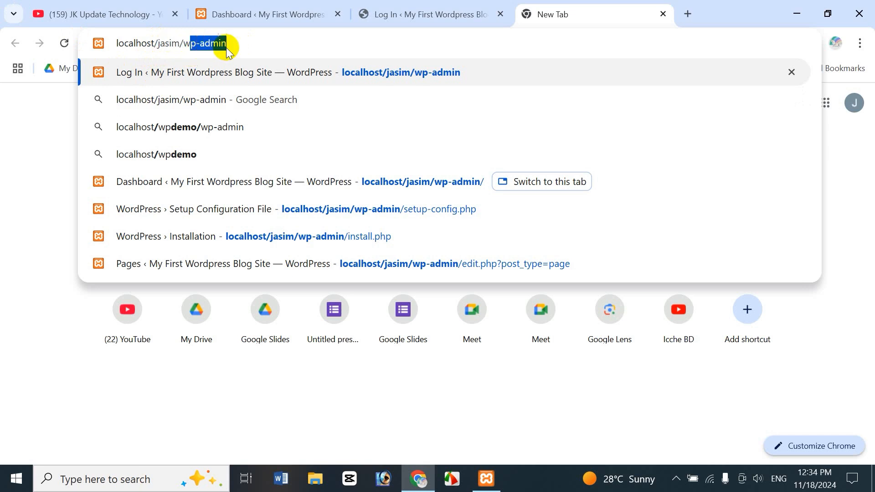
left_click(255, 44)
Step: Open the local site's Home page for editing with Elementor and close the spare browser tabs
left_click(438, 22)
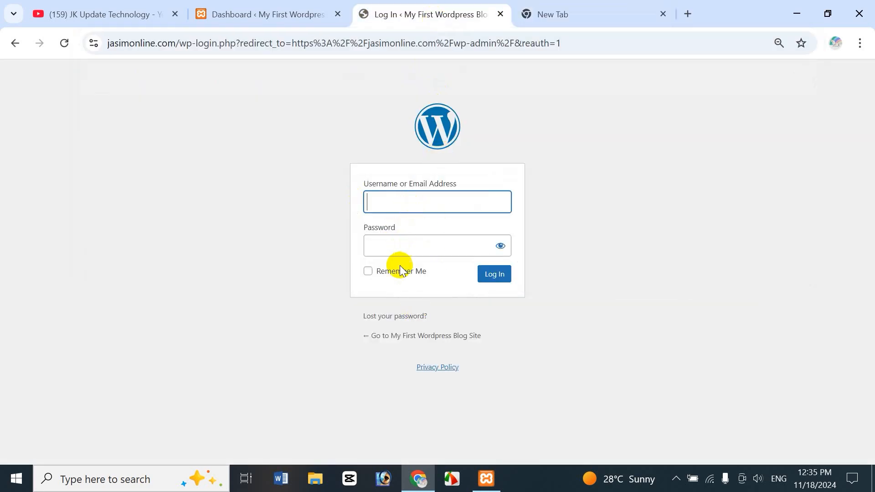
left_click(273, 20)
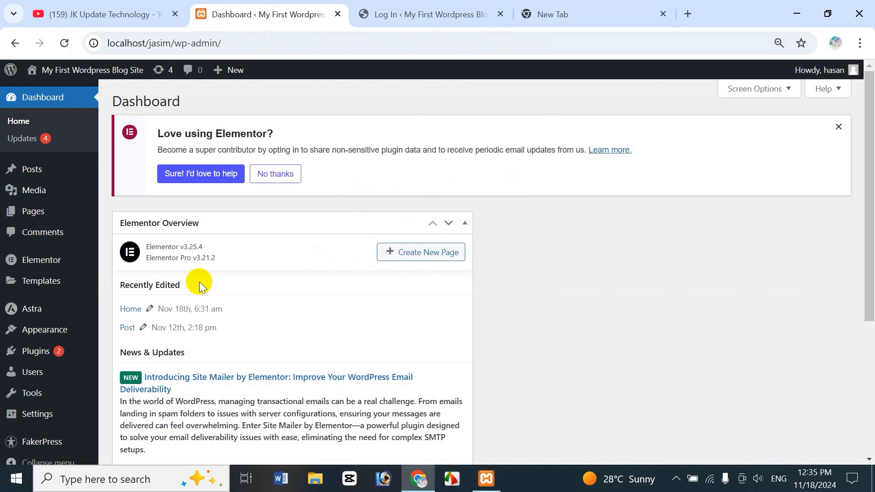
left_click(122, 214)
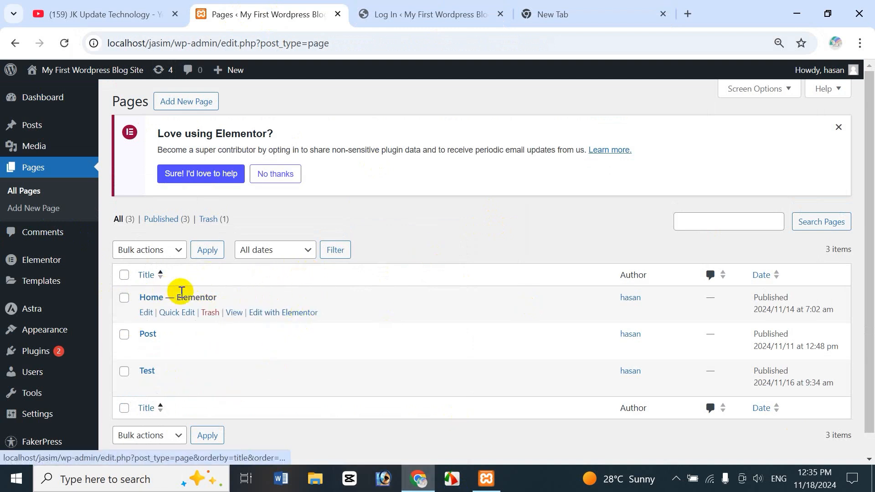
left_click(291, 313)
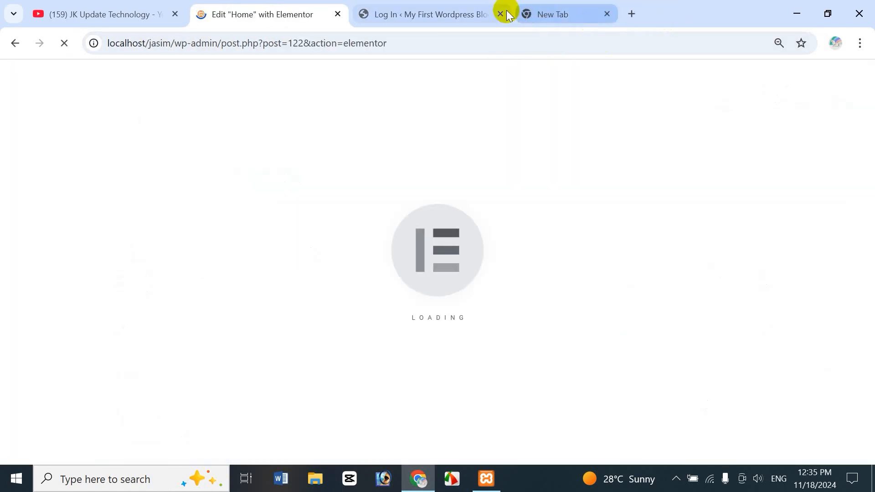
left_click(499, 15)
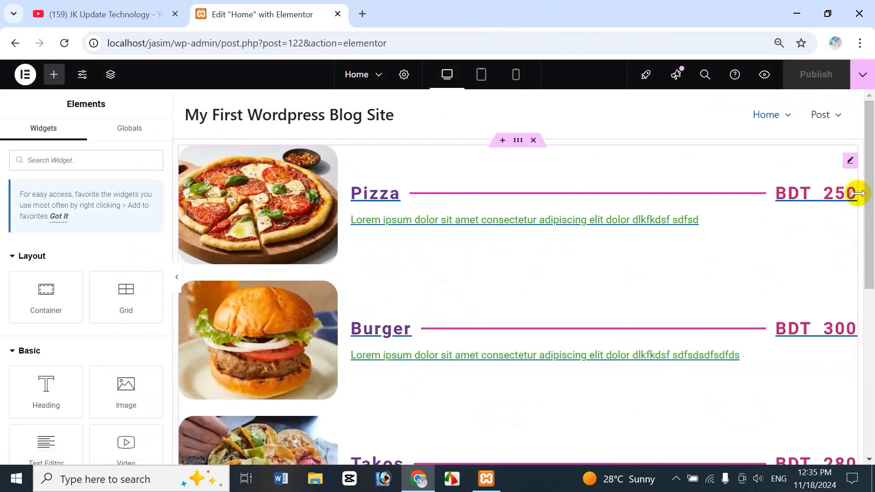
Step: Delete the container holding the Pizza, Burger and Takos price list from the Home page
mouse_move(871, 196)
left_mouse_down()
mouse_move(873, 237)
mouse_move(873, 196)
left_mouse_up()
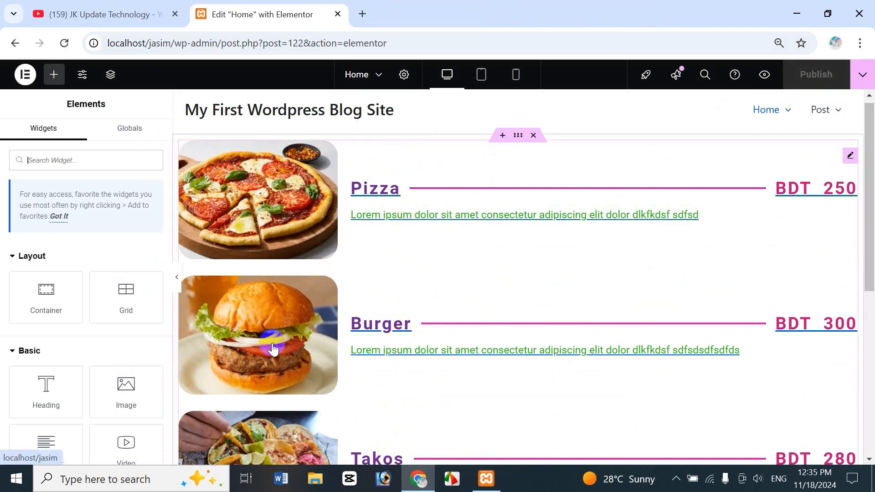
left_click(99, 15)
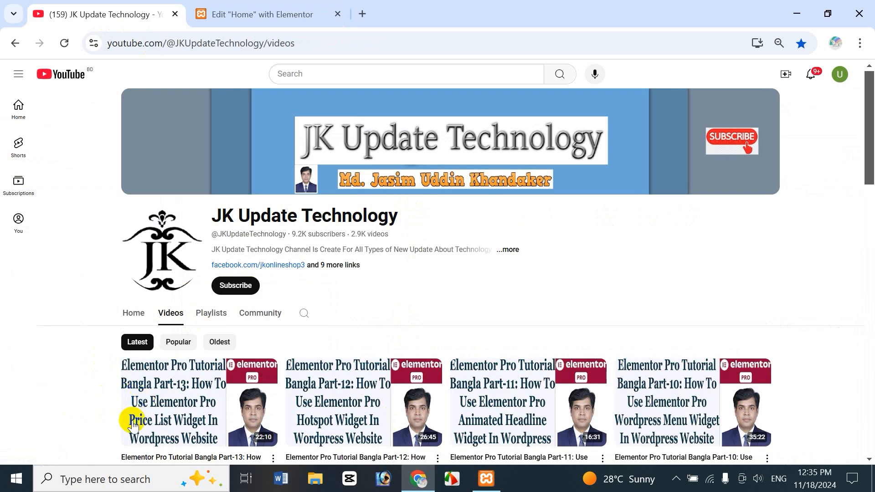
left_click(297, 15)
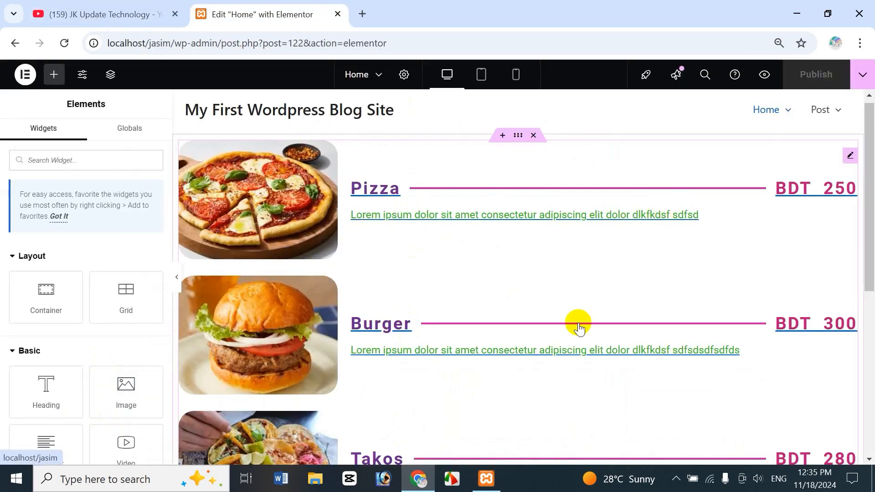
scroll(868, 244, "down", 6)
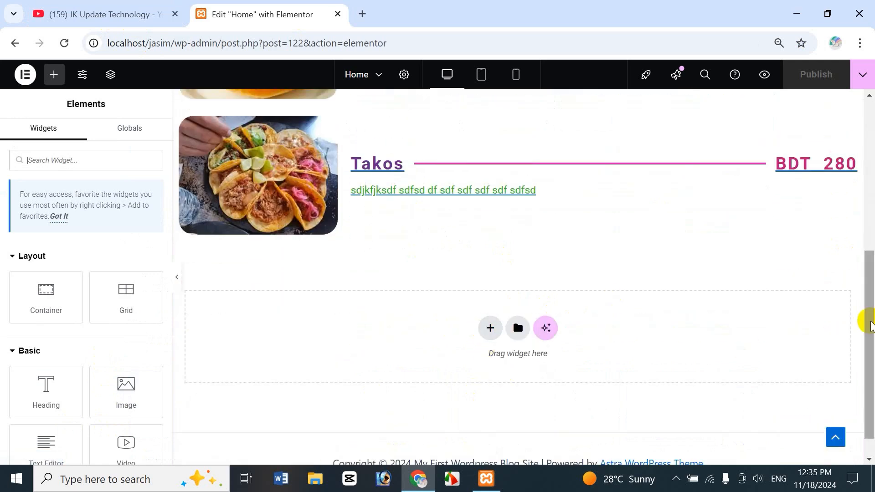
left_click_drag(865, 322, 871, 134)
mouse_move(512, 158)
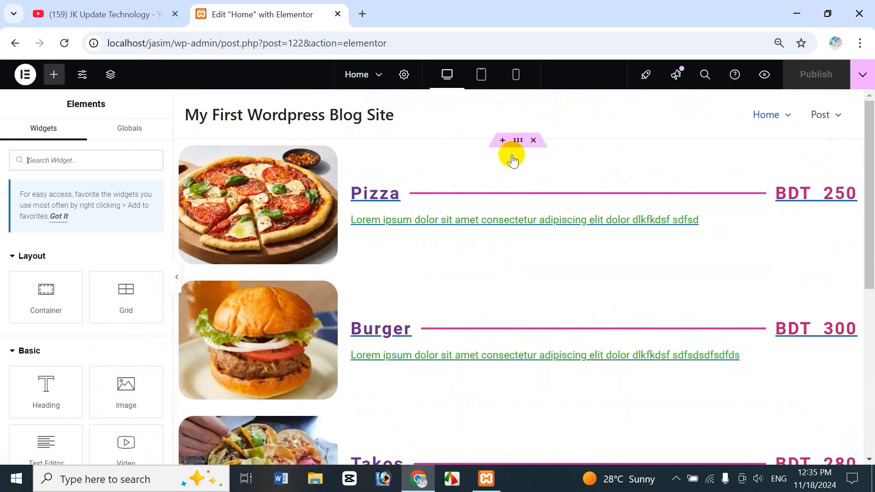
left_click(534, 141)
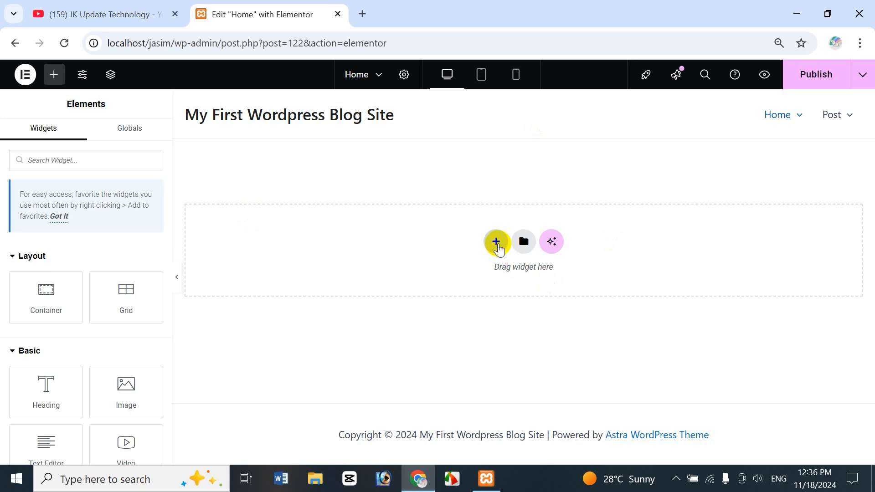
Step: Add a Flexbox container with two equal columns to the Home page and bring up the widget list
left_click(497, 243)
left_click(474, 287)
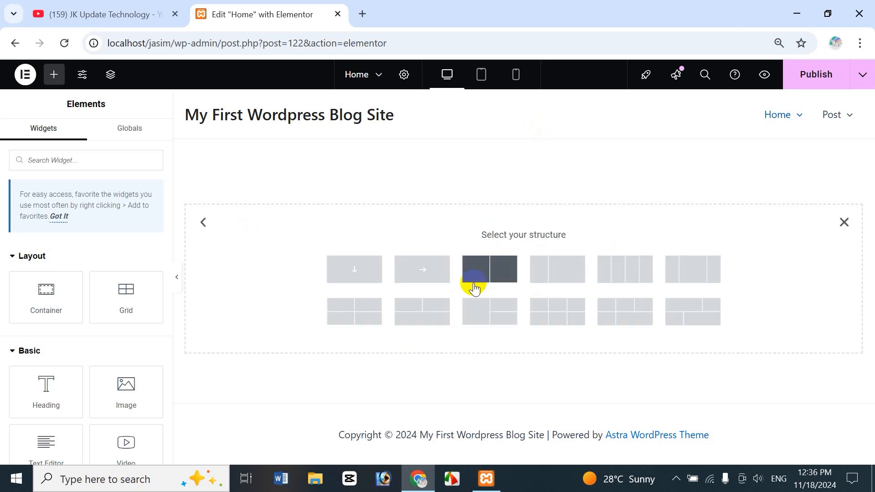
left_click(493, 276)
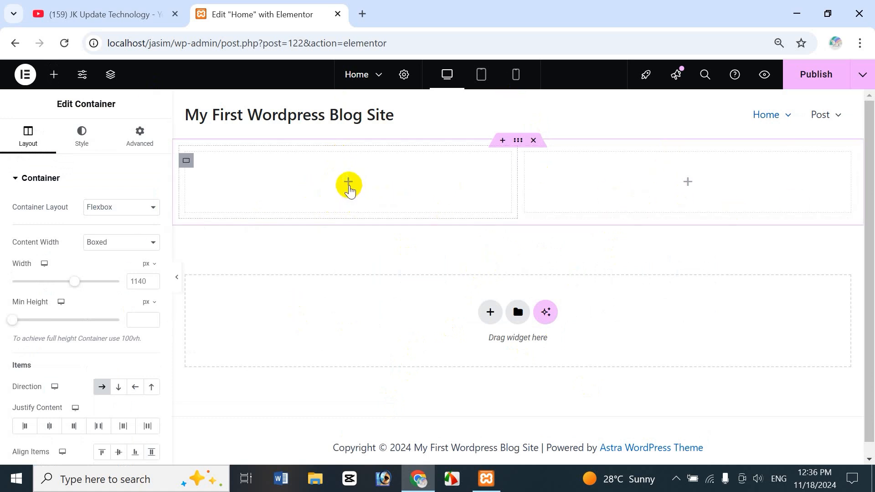
left_click(54, 78)
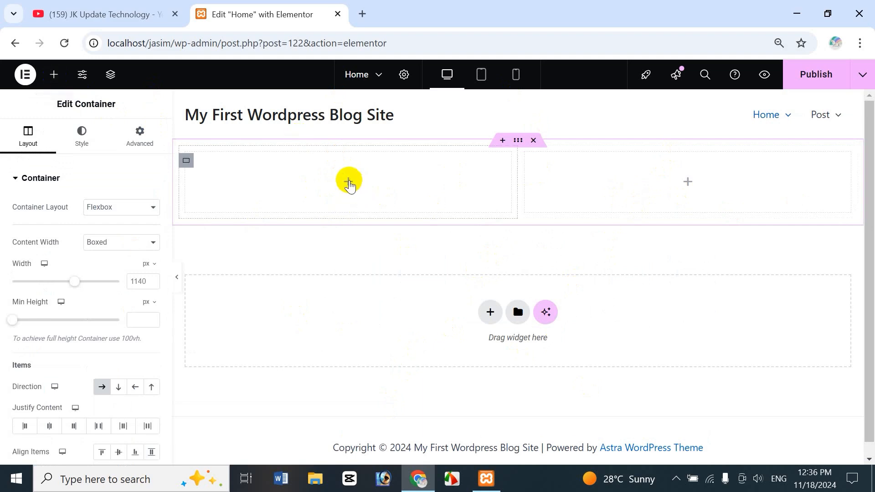
Step: Look up the price widgets and add a Price Table widget to the container's first column
left_click(350, 184)
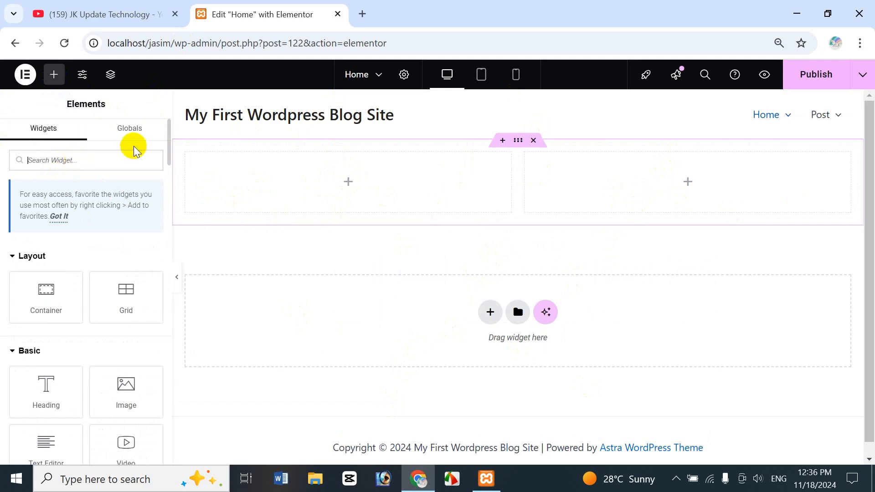
type("price")
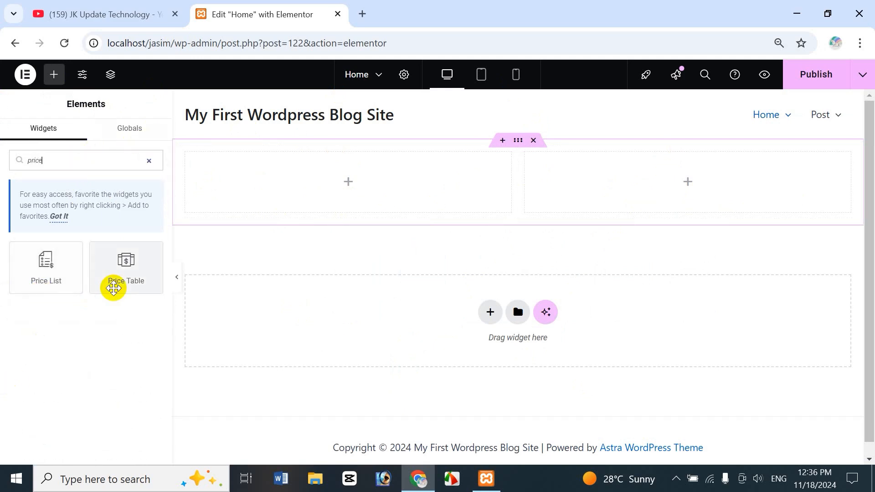
left_click_drag(113, 288, 153, 164)
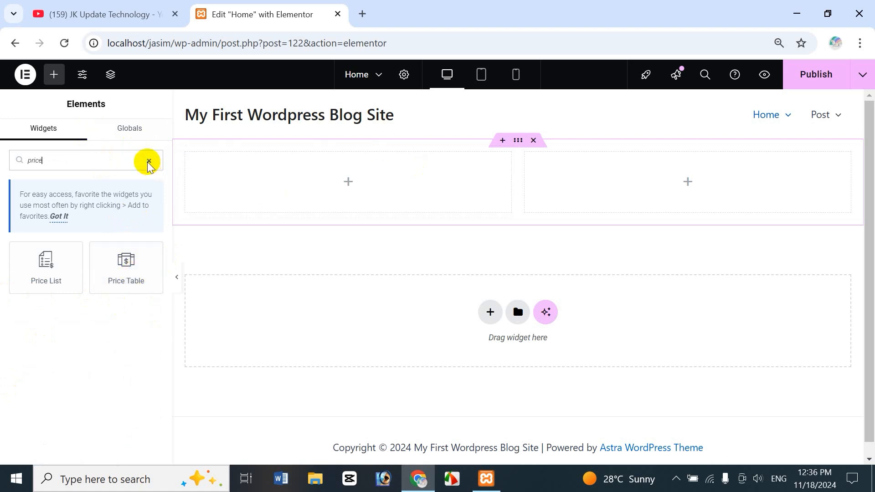
left_click(148, 161)
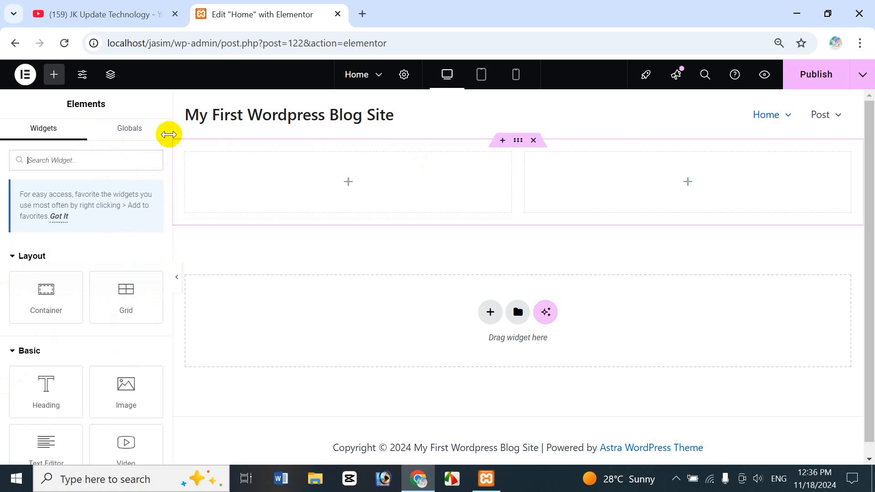
left_click_drag(168, 137, 164, 241)
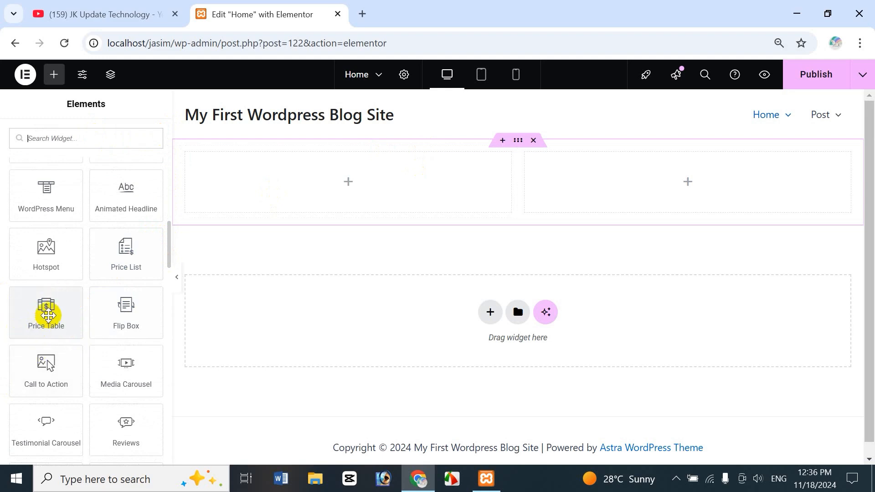
left_click_drag(39, 317, 327, 180)
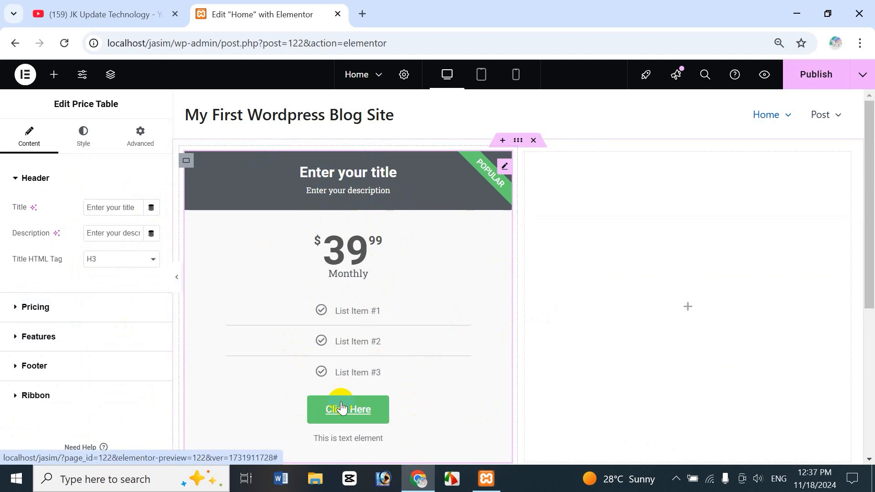
Step: Search for google drive upgrade in a new browser tab and open the Google One Plans & pricing page
left_click(366, 12)
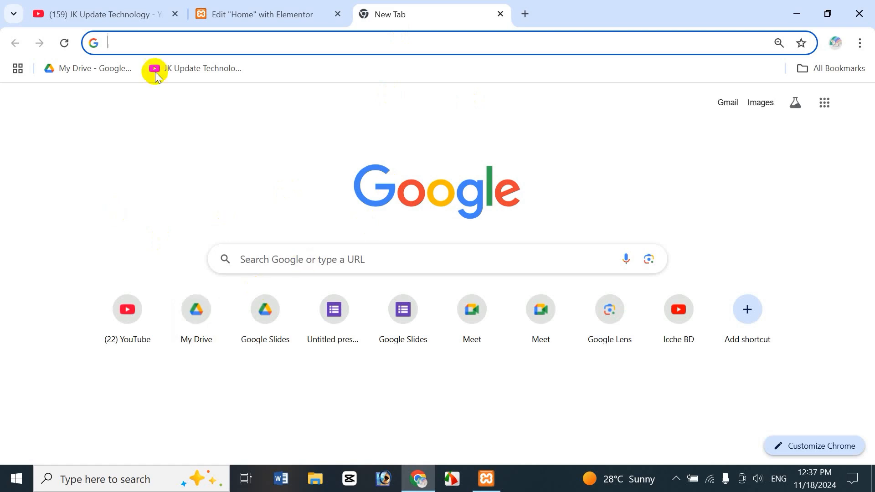
type("g")
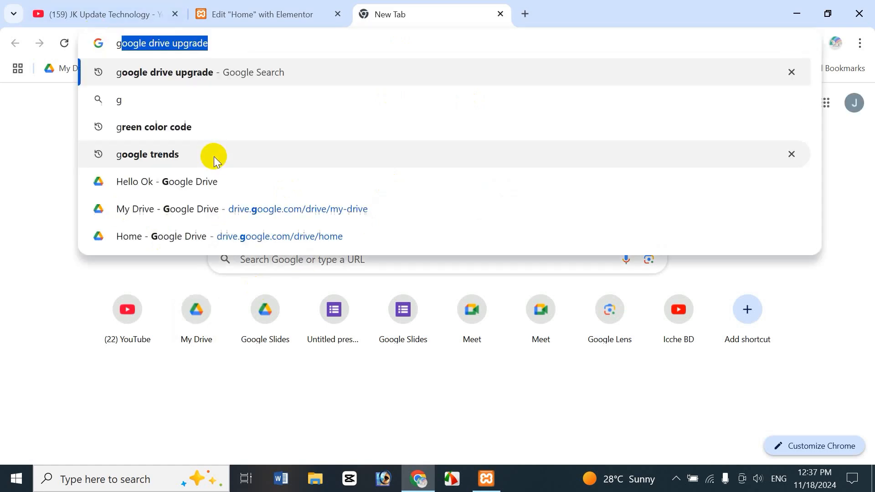
key("BackSpace")
key("BackSpace")
type("google drive upgrade")
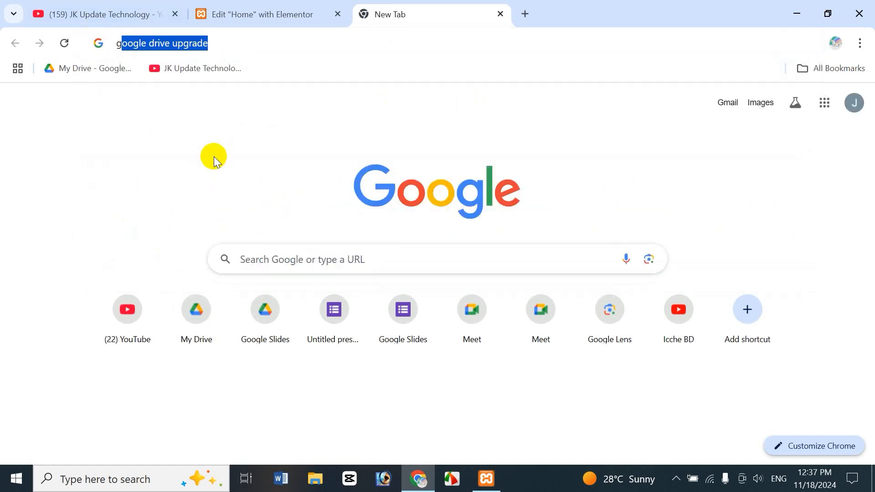
key("Right")
key("Return")
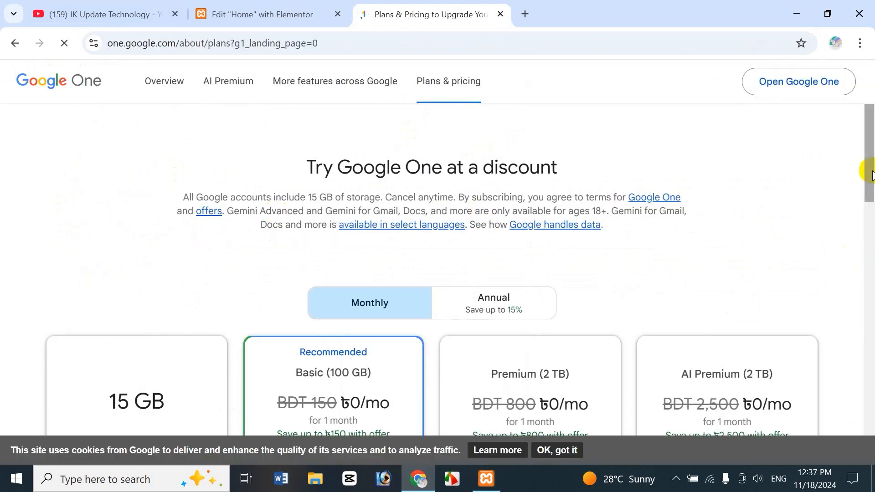
Step: Examine the Google One plan cards, their monthly prices and feature lists, and compare them with the Price Table on the Home page
scroll(871, 200, "down", 2)
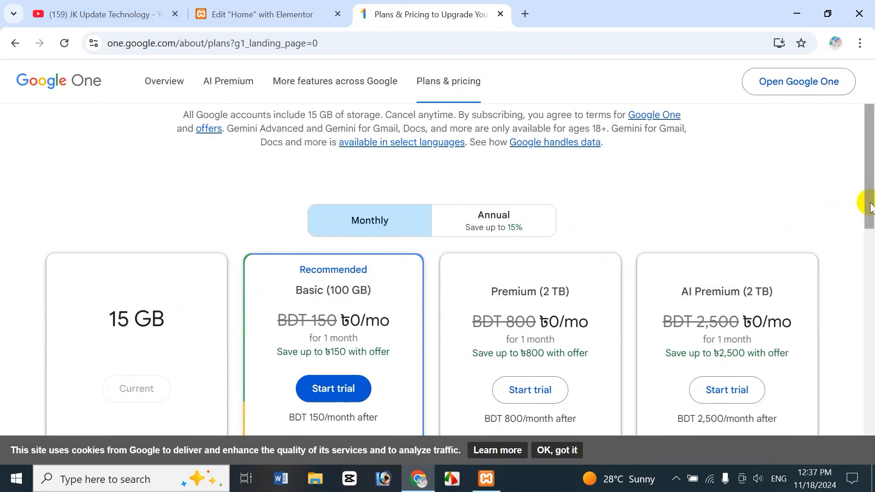
left_click_drag(870, 205, 871, 210)
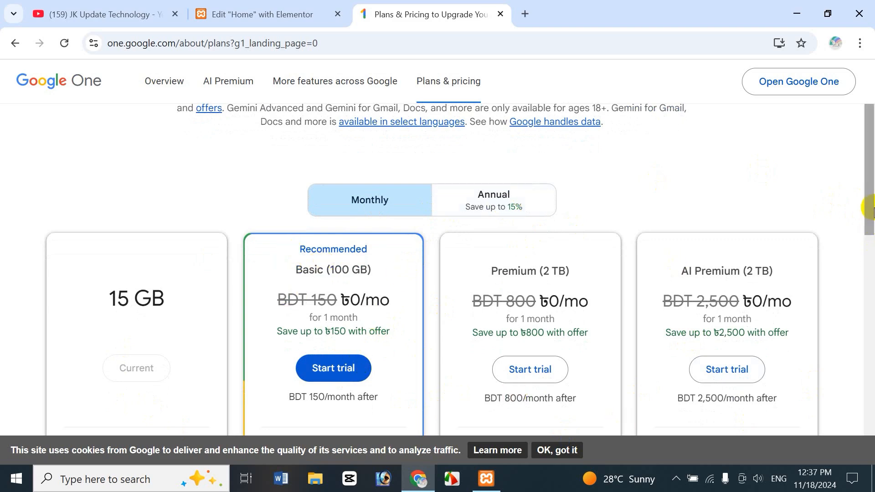
scroll(871, 208, "down", 1)
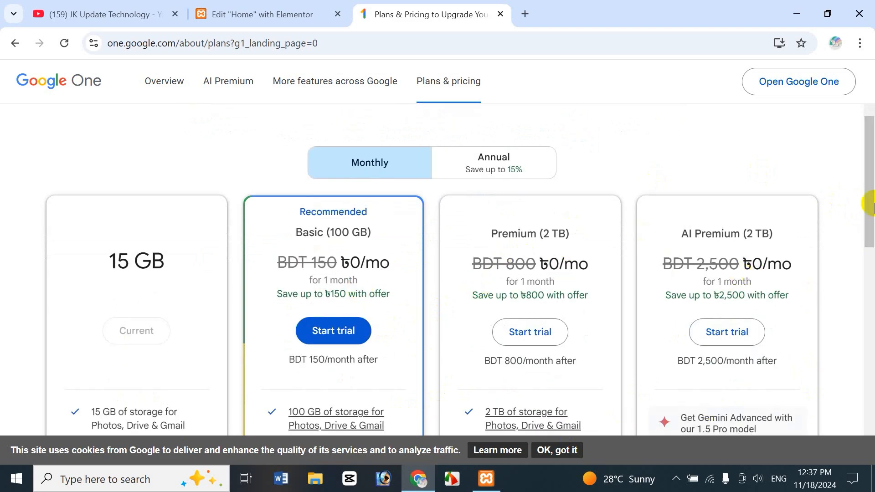
scroll(870, 205, "down", 3)
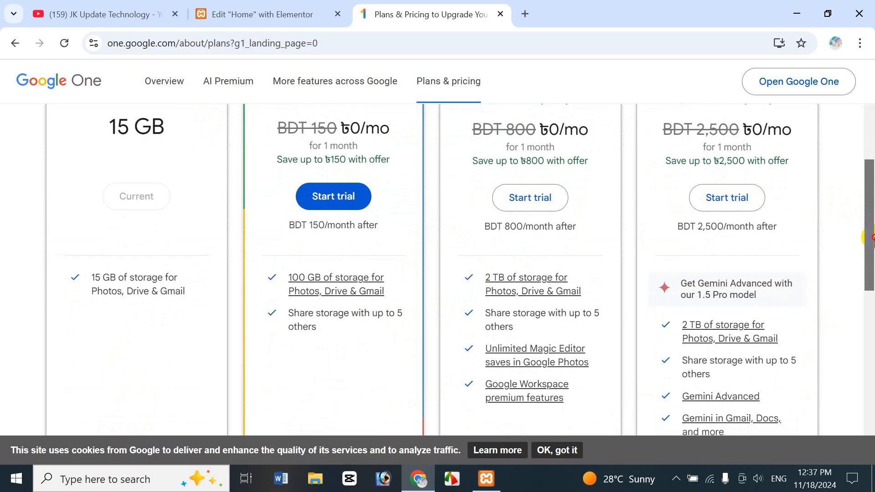
scroll(867, 235, "up", 2)
left_click(230, 15)
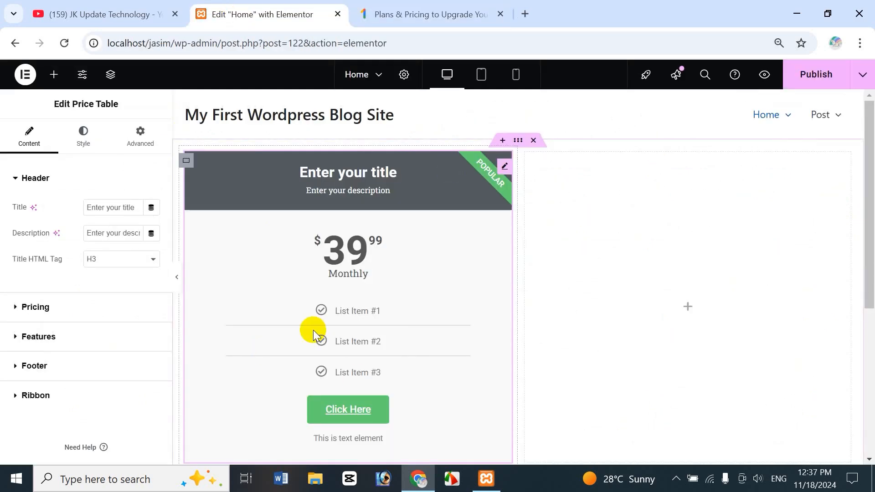
left_click(411, 10)
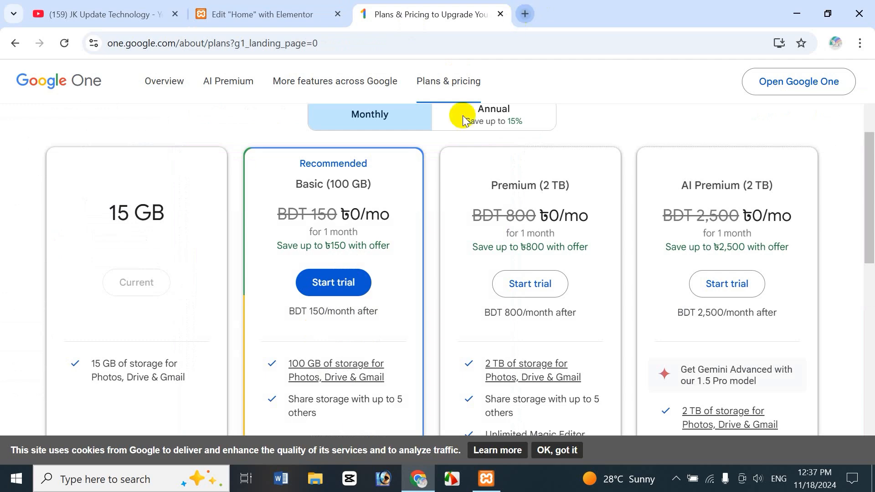
Step: Open elementor.com in a new browser tab, go to the Page Builder Pro Plugin pricing and examine its plan cards
key("ctrl+t")
type("e")
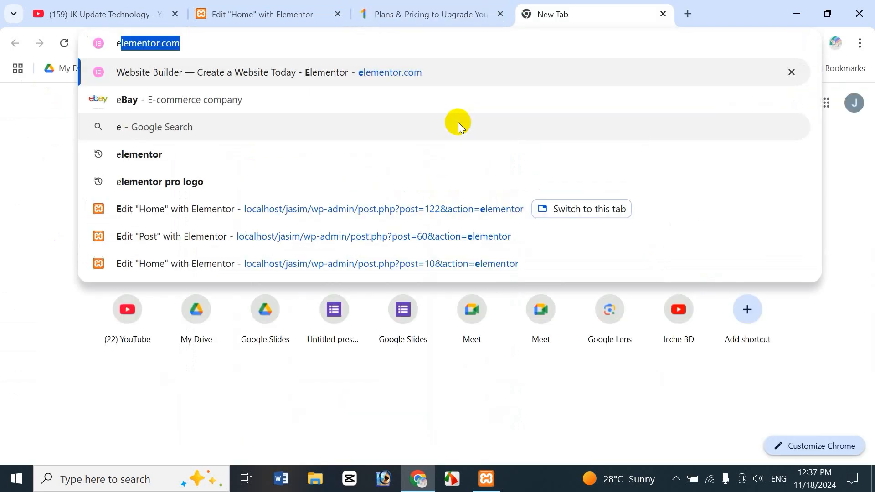
key("Return")
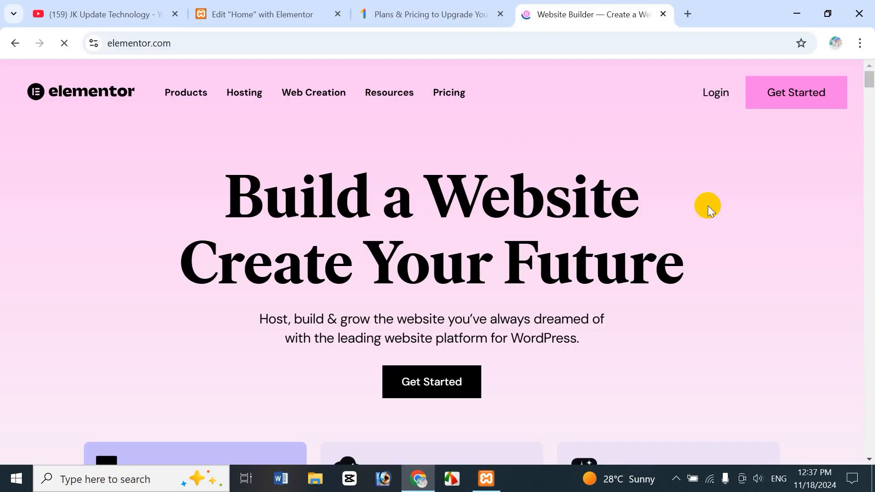
mouse_move(528, 98)
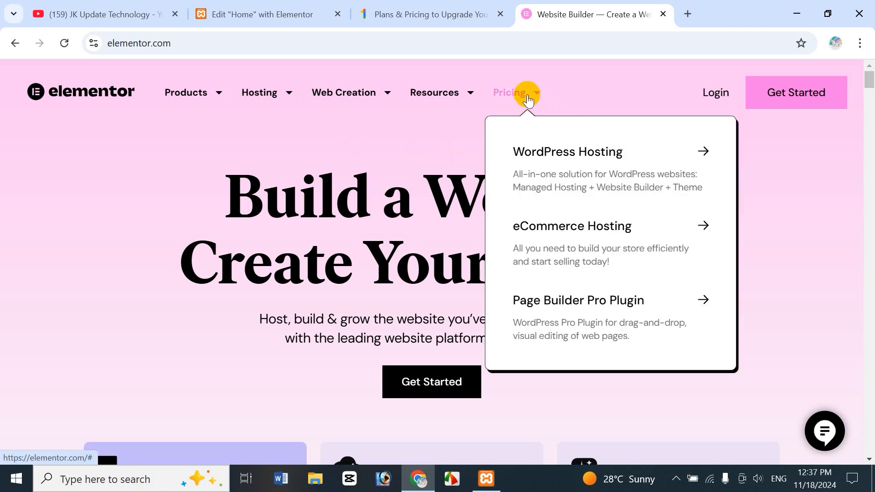
left_click(550, 304)
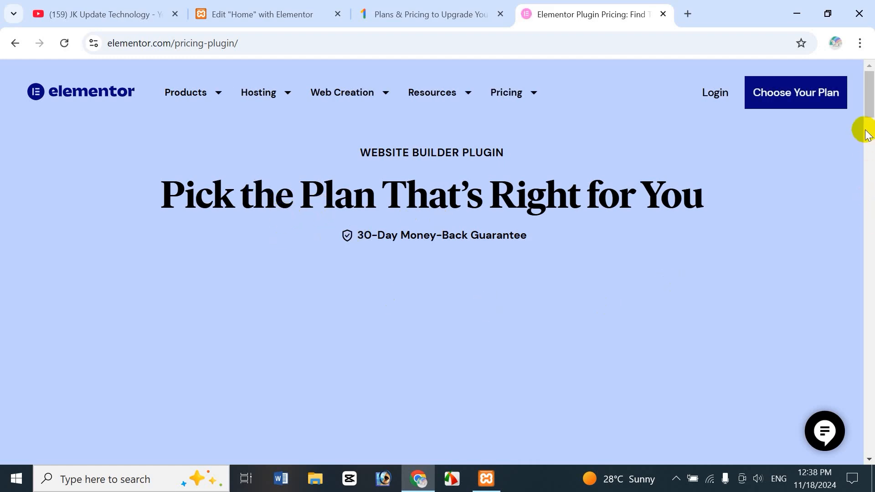
mouse_move(873, 96)
left_mouse_down()
mouse_move(873, 123)
mouse_move(873, 110)
left_mouse_up()
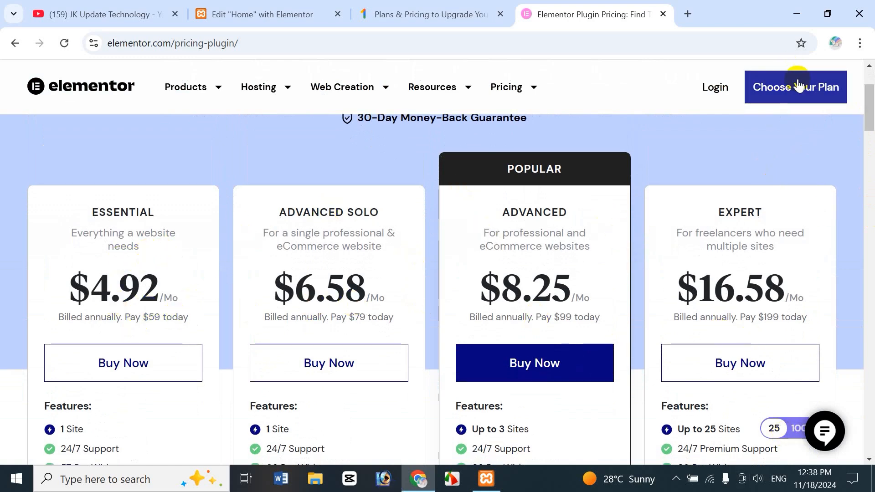
scroll(798, 89, "down", 1)
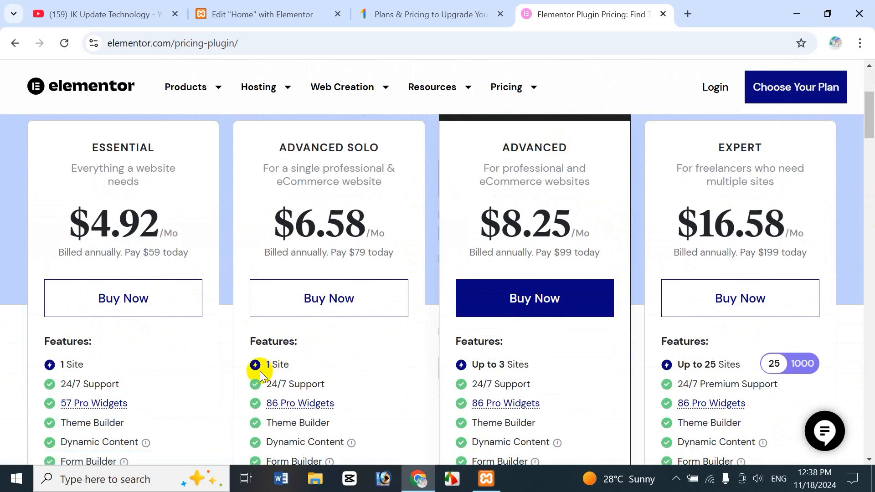
Step: Compare the Google One and Elementor plan cards with the layout of the Home page's Price Table
left_click(433, 15)
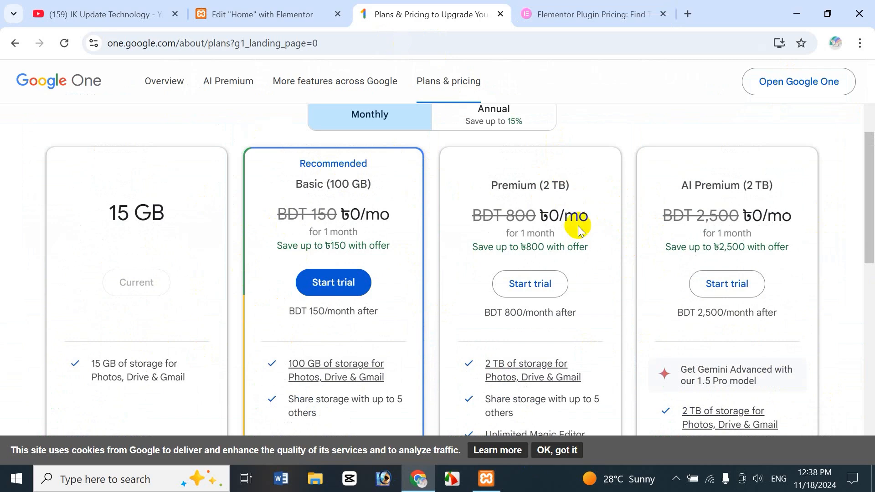
left_click(278, 13)
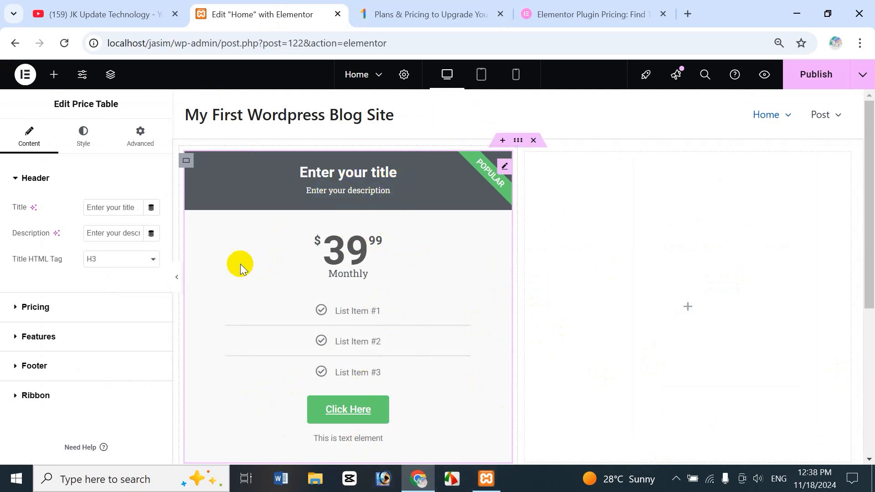
left_click(450, 9)
left_click(593, 14)
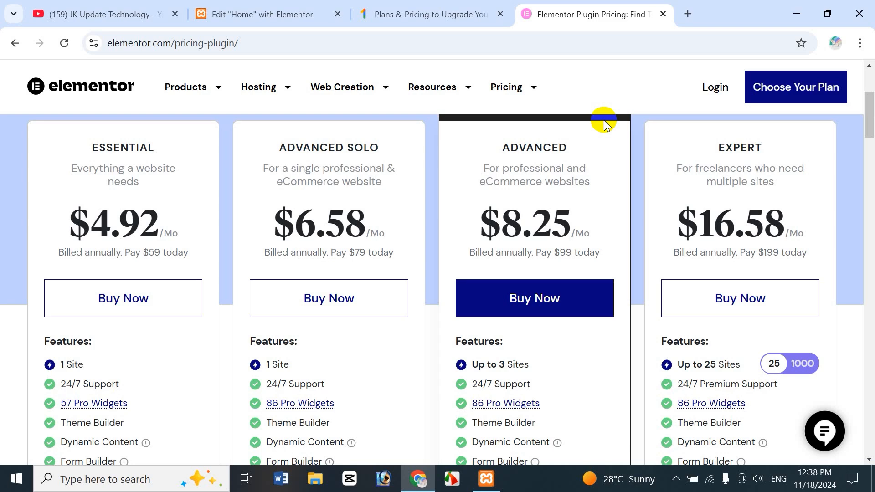
Step: Return to the Home page editor and set the Price Table's title to Basic and its description to This is basic plan
left_click(254, 14)
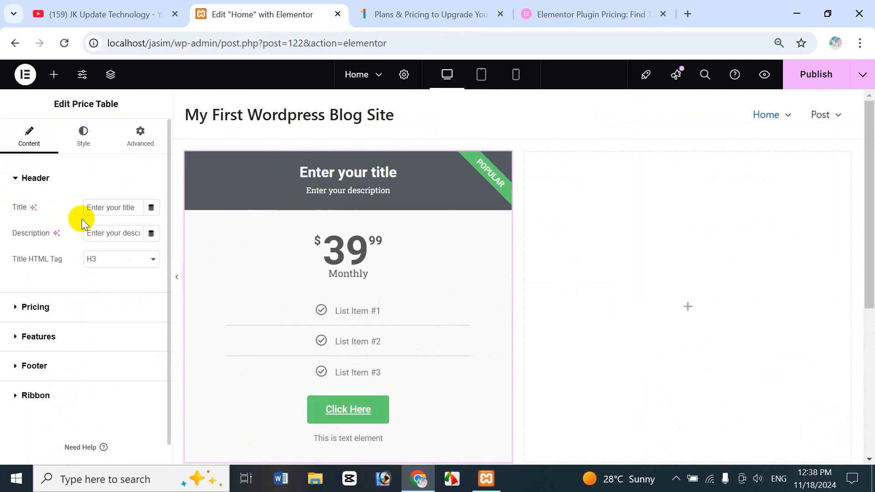
left_click(105, 207)
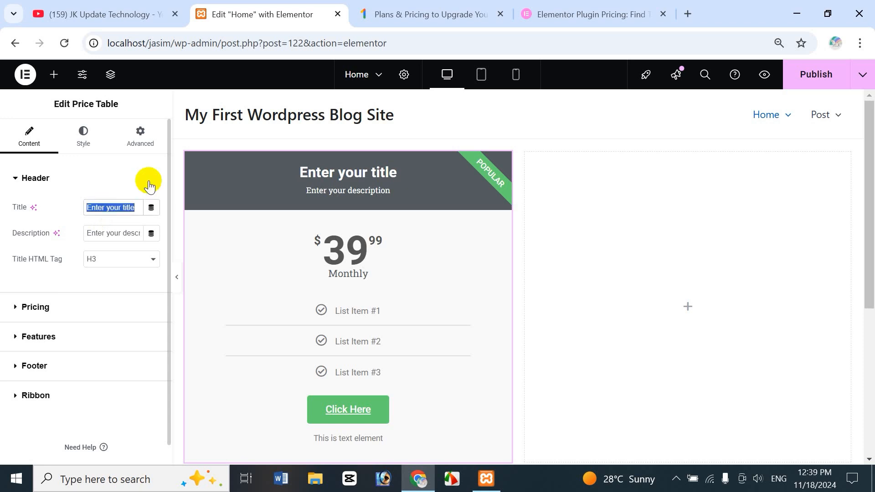
key("BackSpace")
type("Bas")
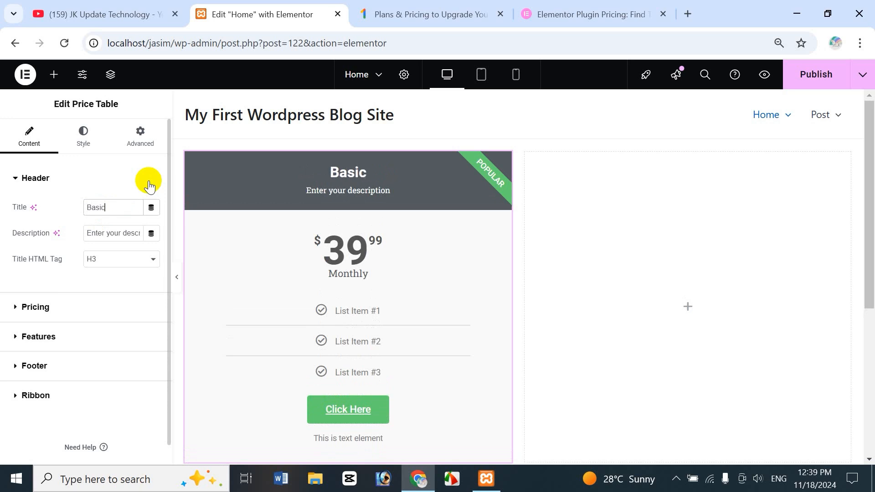
type("ic")
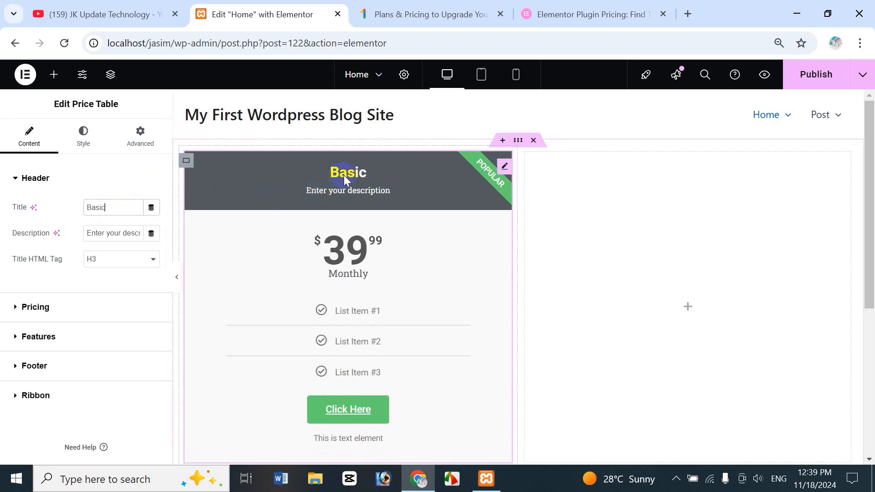
left_click(90, 232)
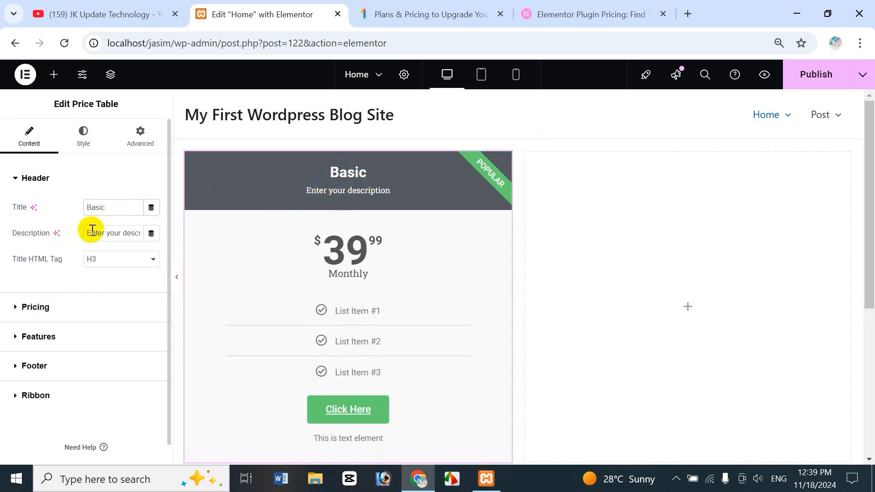
key("BackSpace")
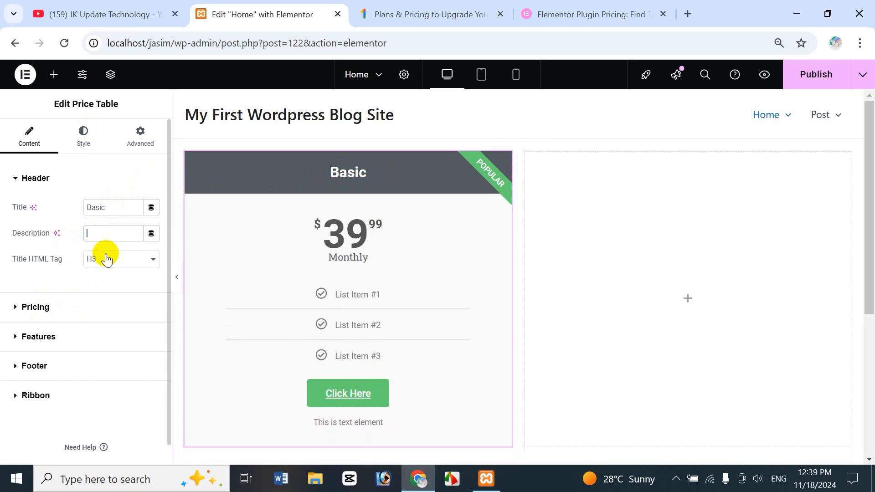
type("T")
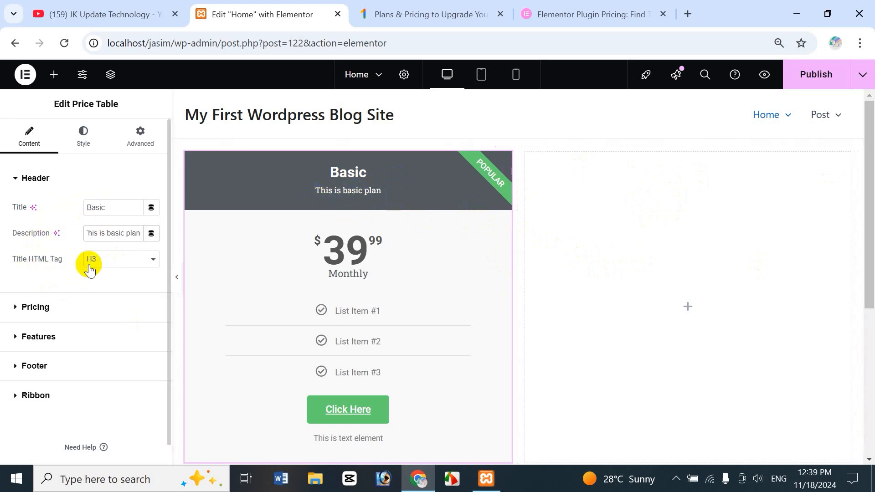
Step: Try H2 as the Price Table's Title HTML Tag and set it back to H3
left_click(107, 263)
left_click(118, 278)
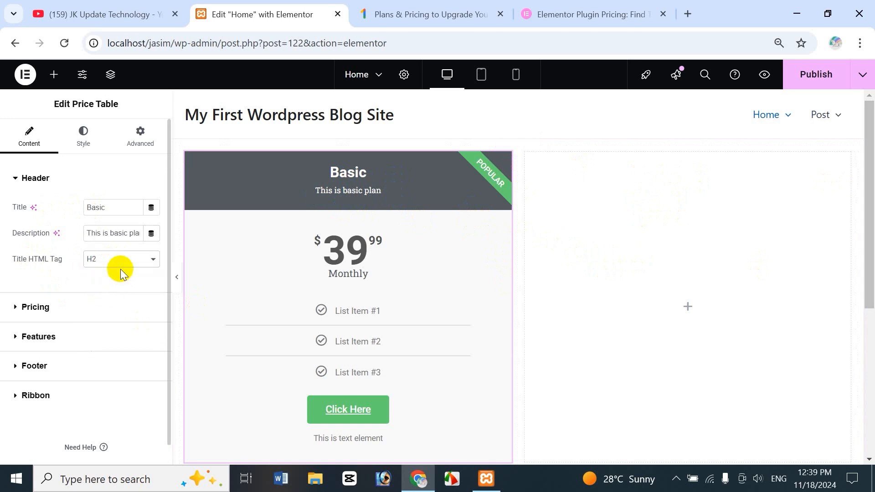
left_click(119, 268)
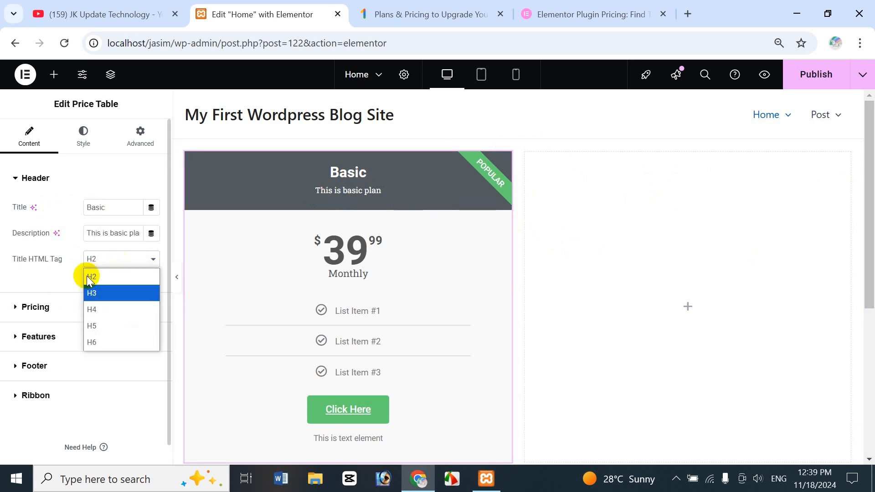
left_click(108, 289)
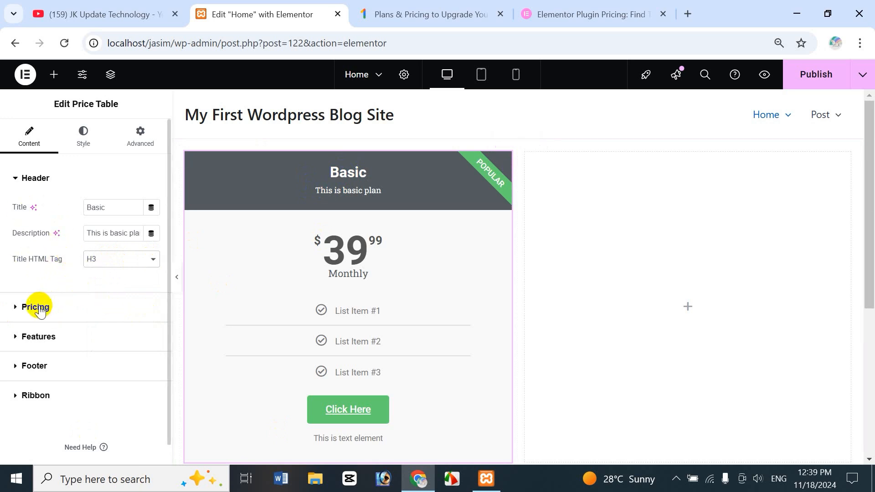
Step: Try BDT as a custom currency symbol in the Price Table's pricing and set the symbol back to $ Dollar
left_click(21, 307)
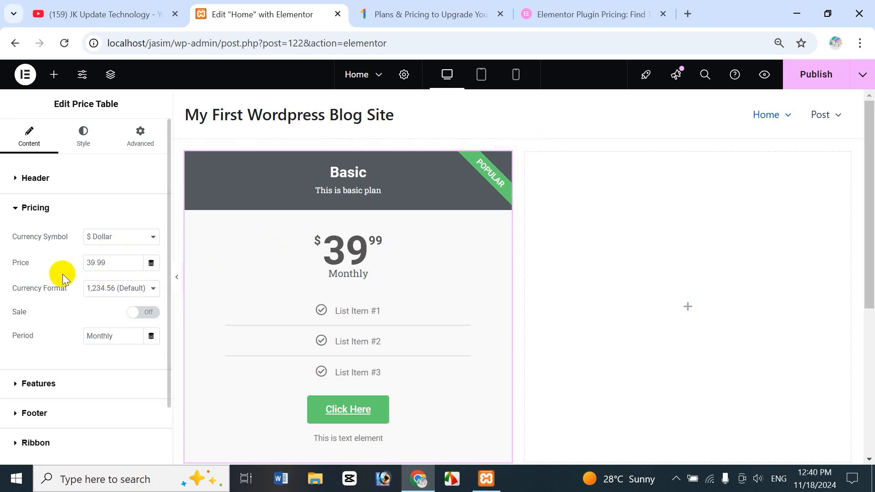
left_click(152, 236)
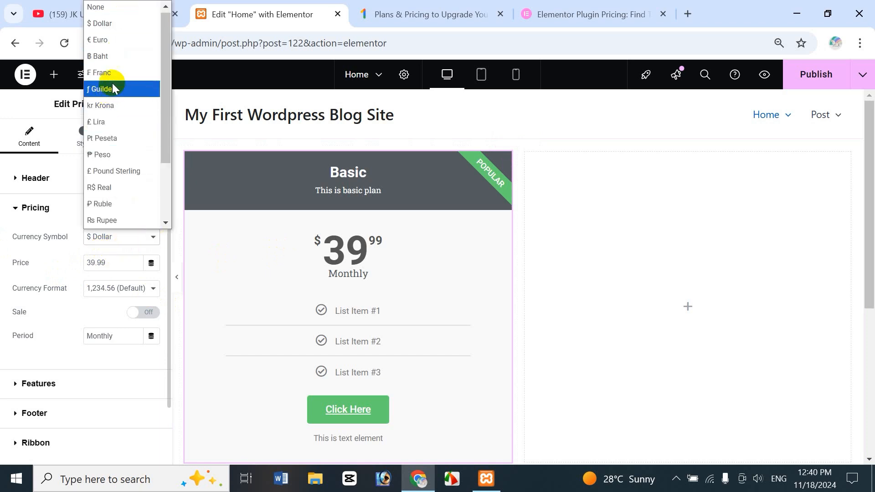
scroll(118, 214, "down", 2)
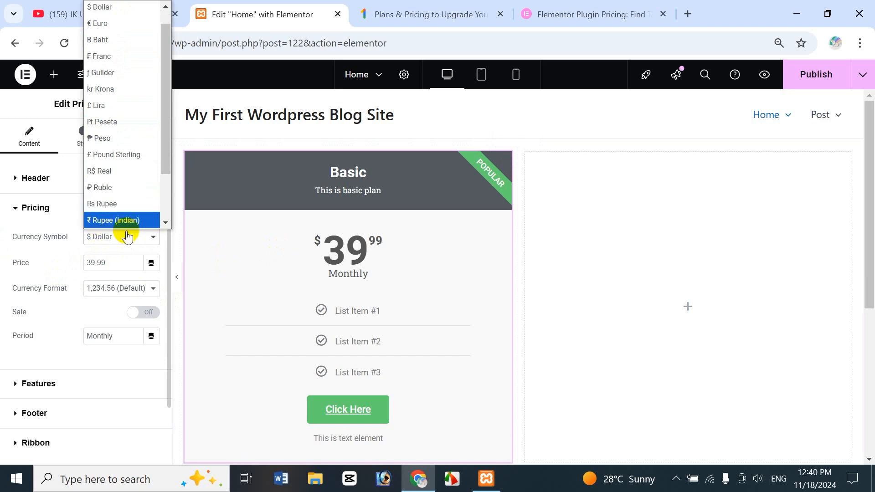
left_click_drag(168, 155, 159, 201)
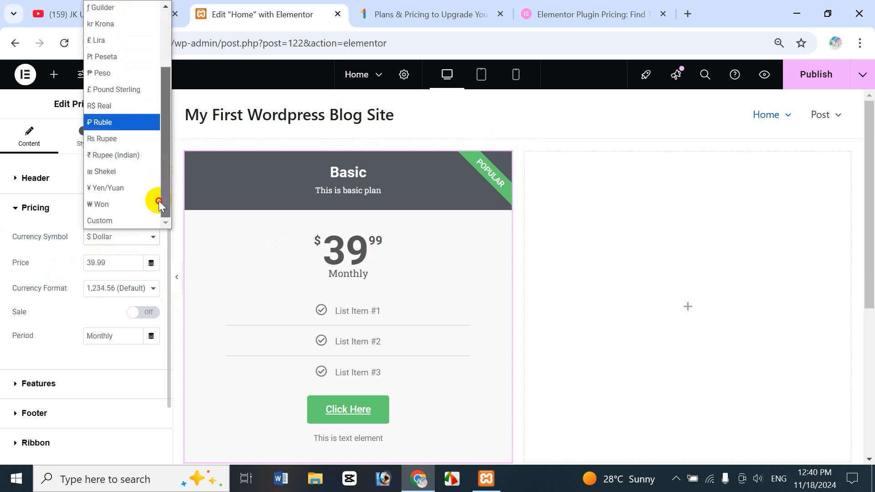
left_click(114, 222)
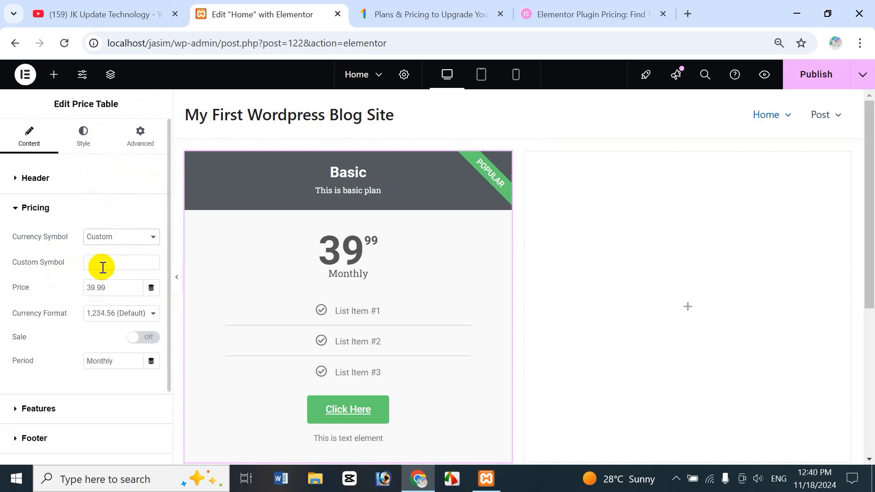
left_click(110, 267)
type("BDT")
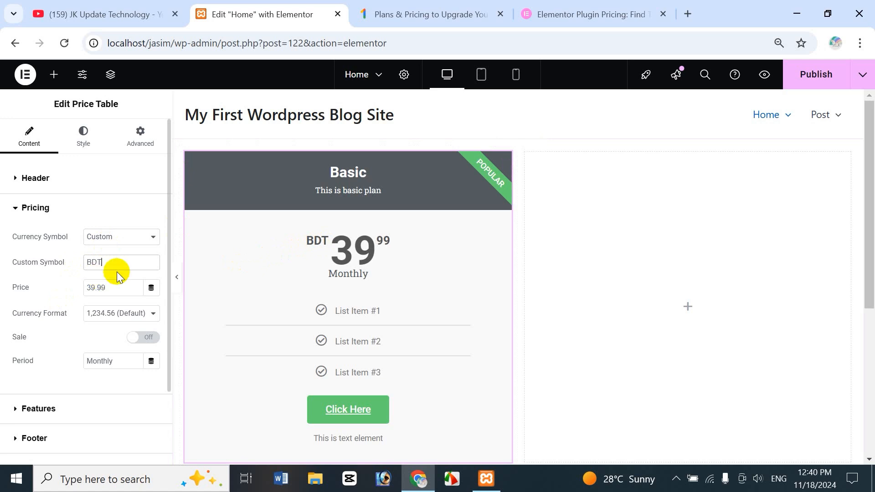
left_click(124, 238)
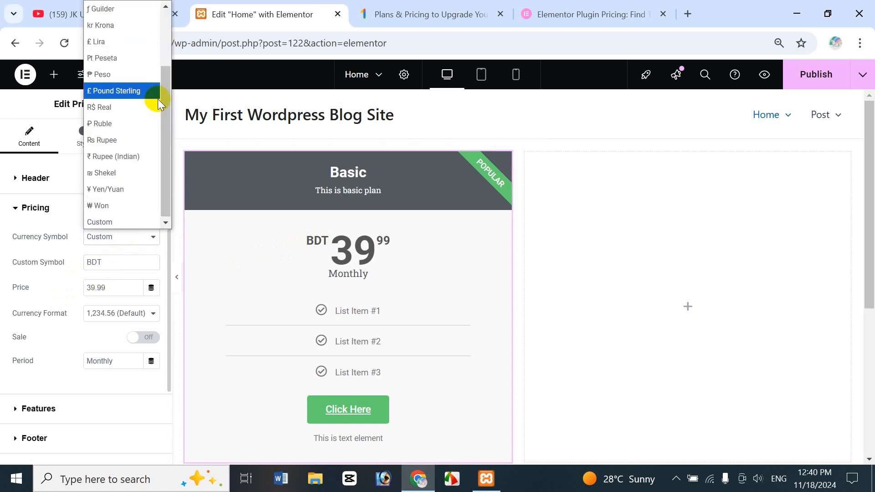
left_click_drag(164, 108, 160, 9)
left_click(127, 26)
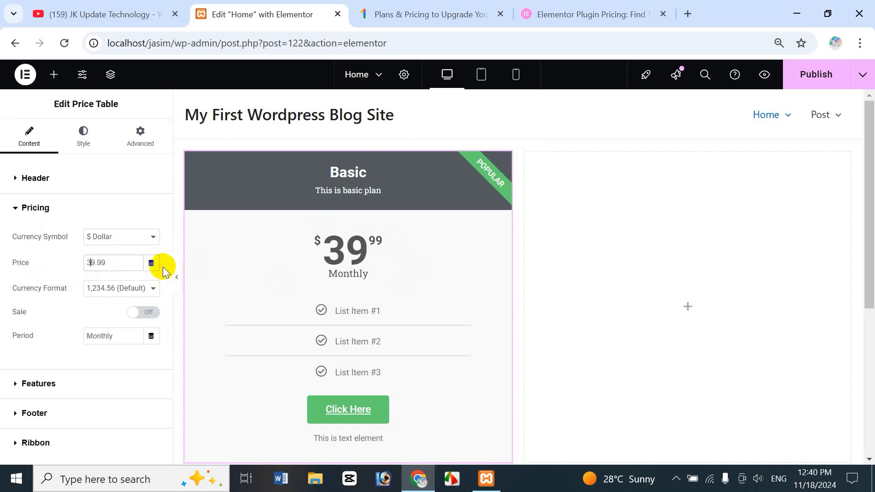
Step: Set the Price Table's price to 36.99
left_click_drag(117, 258, 47, 256)
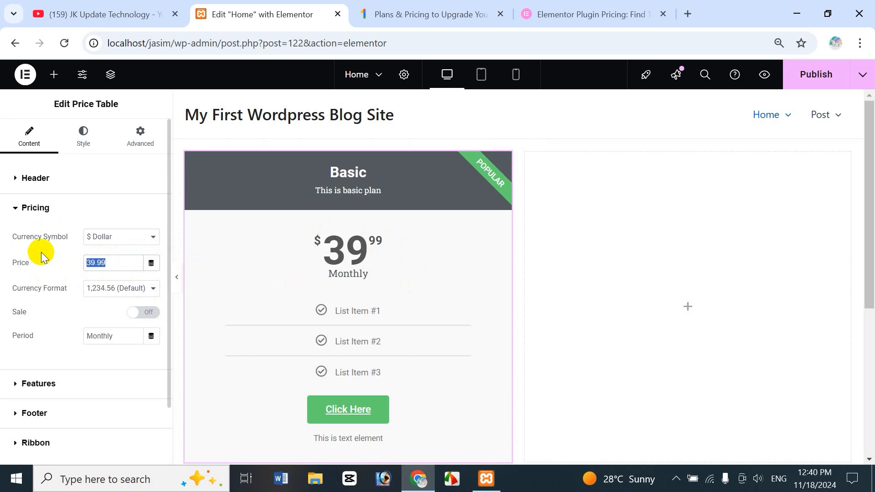
type("36")
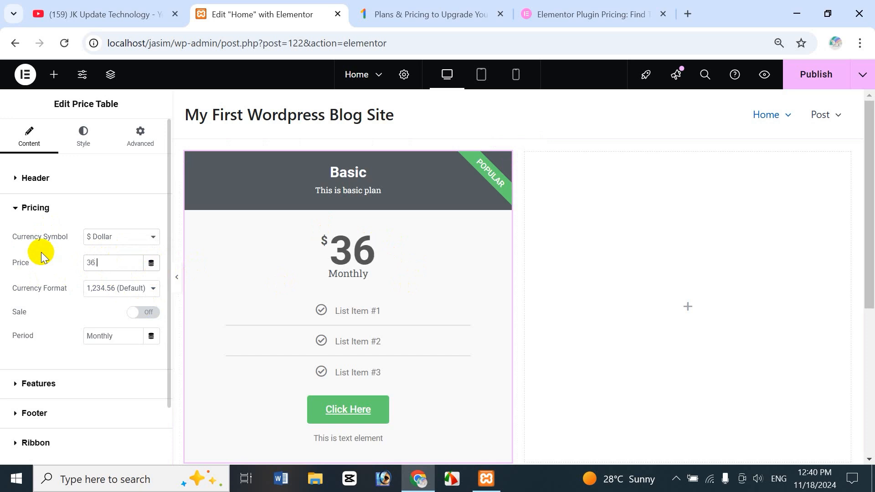
type(".99")
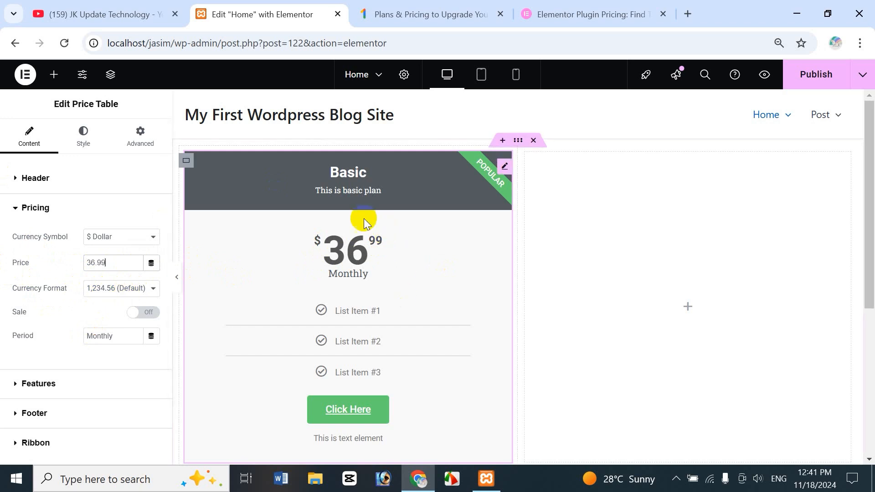
Step: Try 1.234,56 as the Price Table's currency format and set it back to 1,234.56 (Default)
left_click(141, 296)
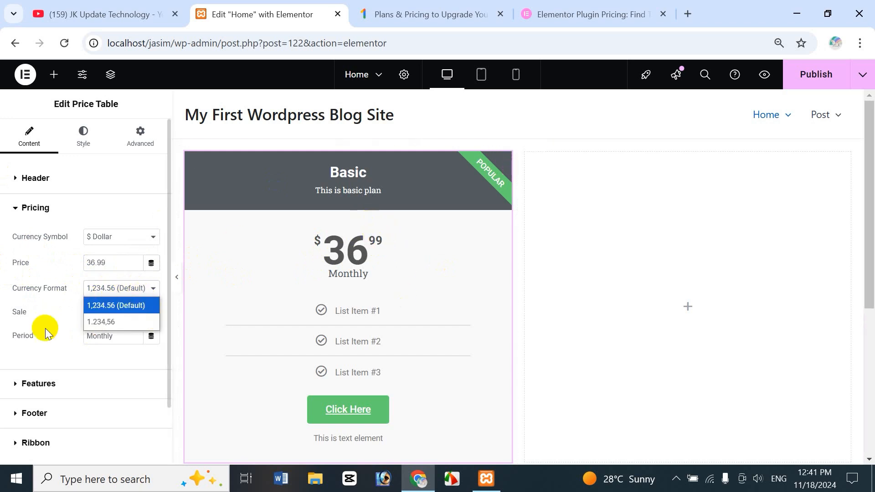
left_click(111, 323)
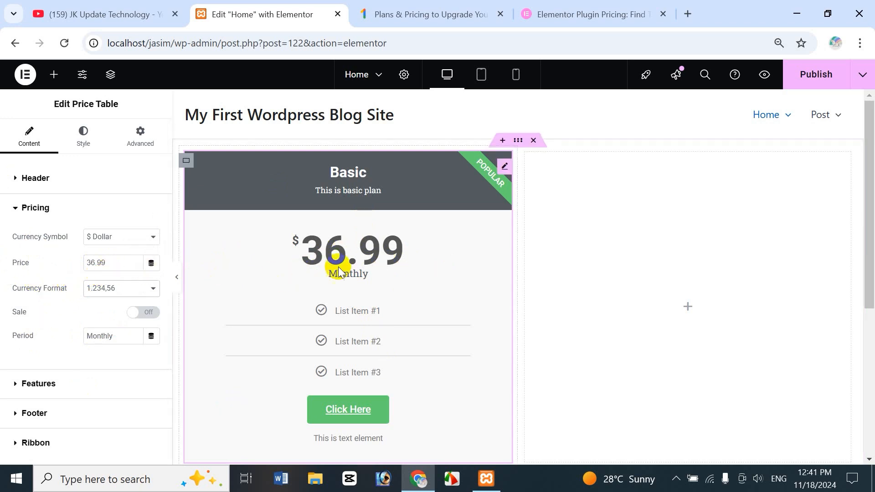
left_click(110, 295)
left_click(116, 306)
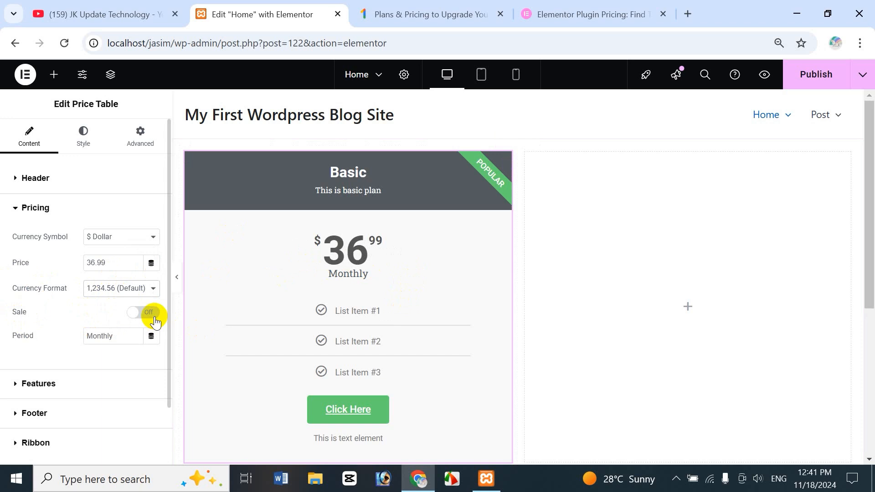
Step: Turn on Sale for the Price Table, check the struck-through prices on the Google One page, and set the original price to 49
left_click(138, 313)
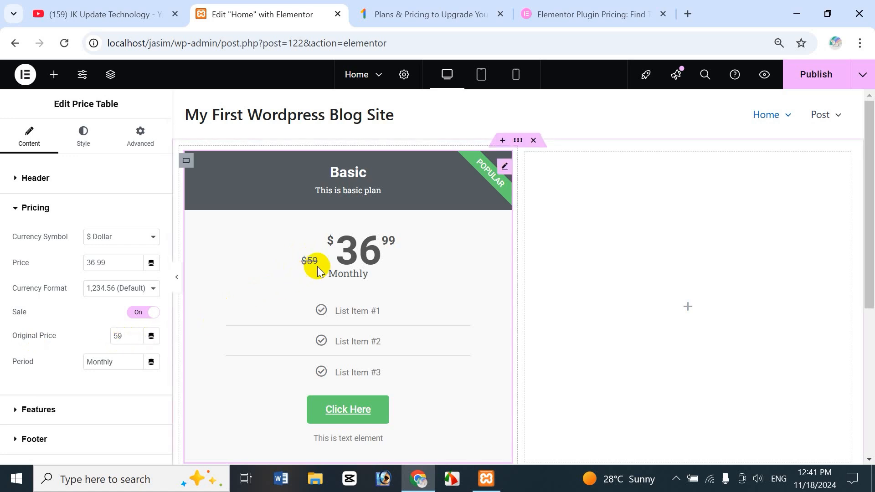
left_click(404, 19)
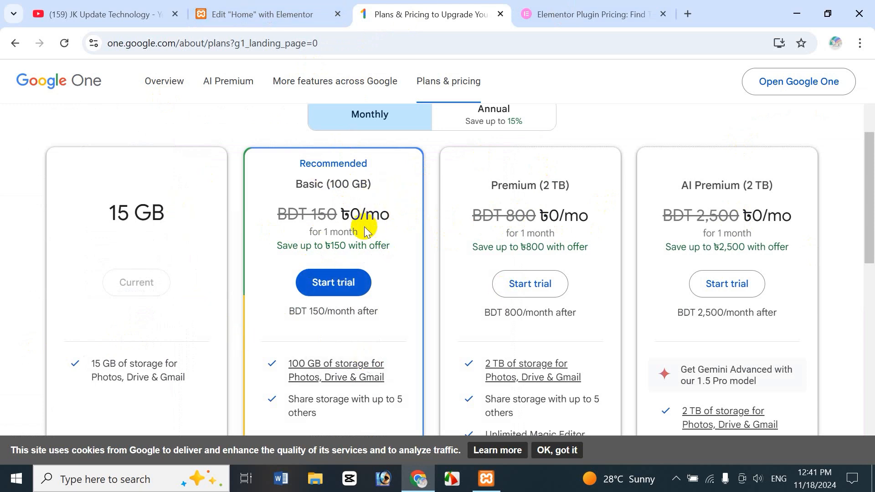
left_click(298, 15)
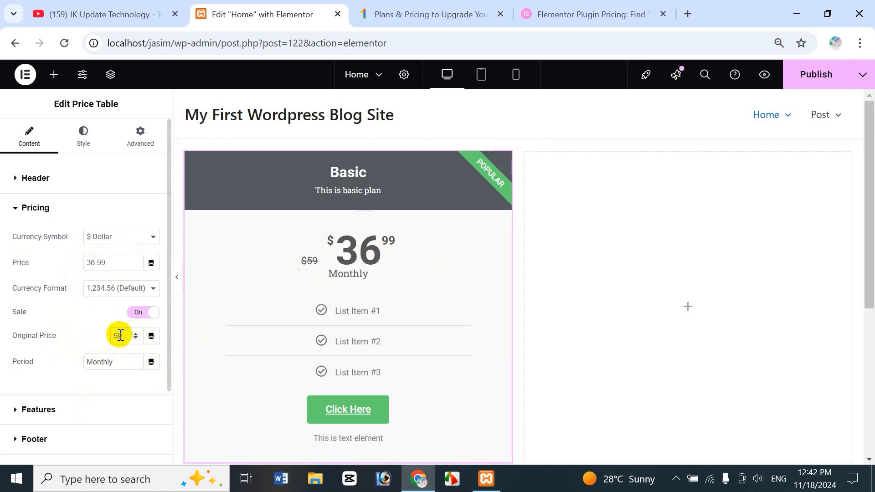
left_click_drag(119, 336, 95, 332)
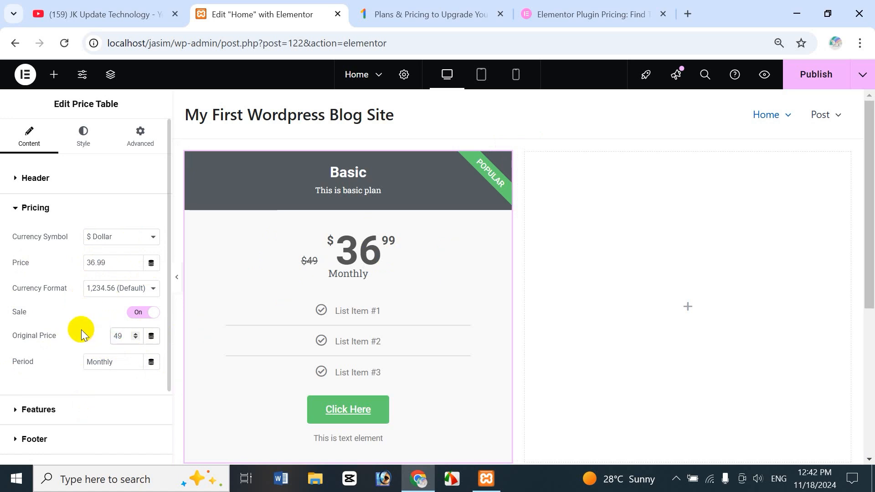
left_click(79, 333)
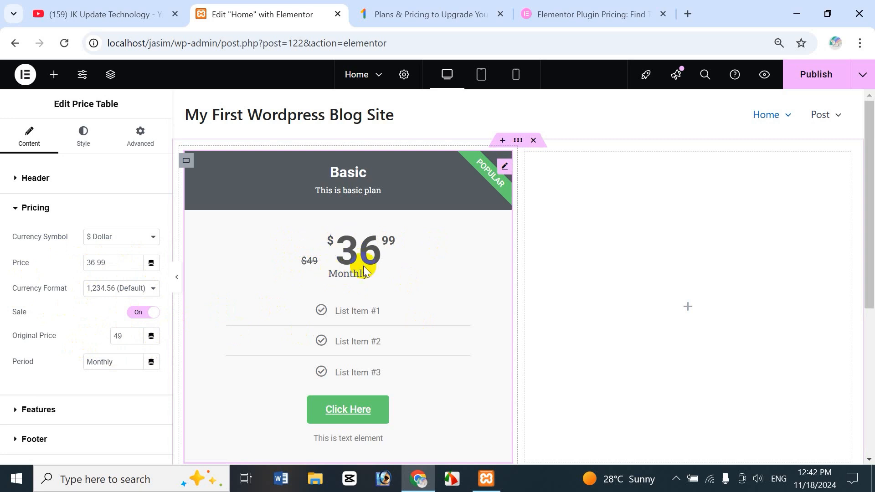
left_click(152, 338)
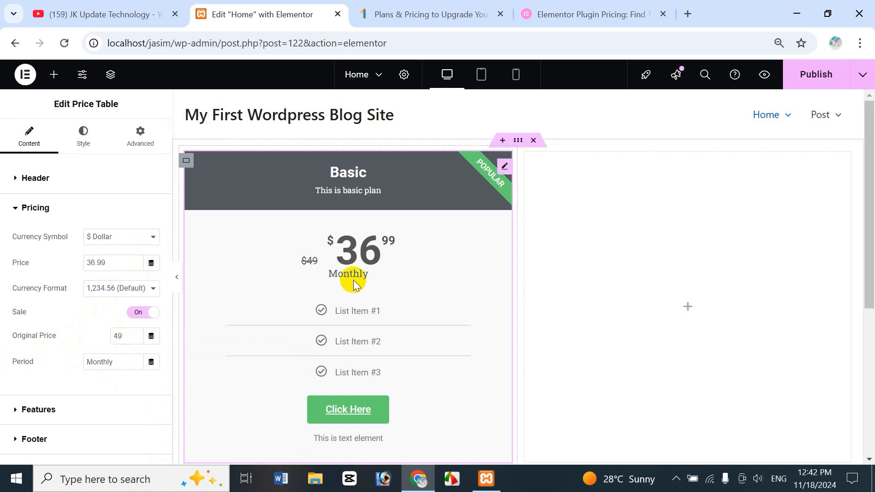
Step: View the annual plans on the Google One page and set the Price Table's period to Yearly
left_click(424, 18)
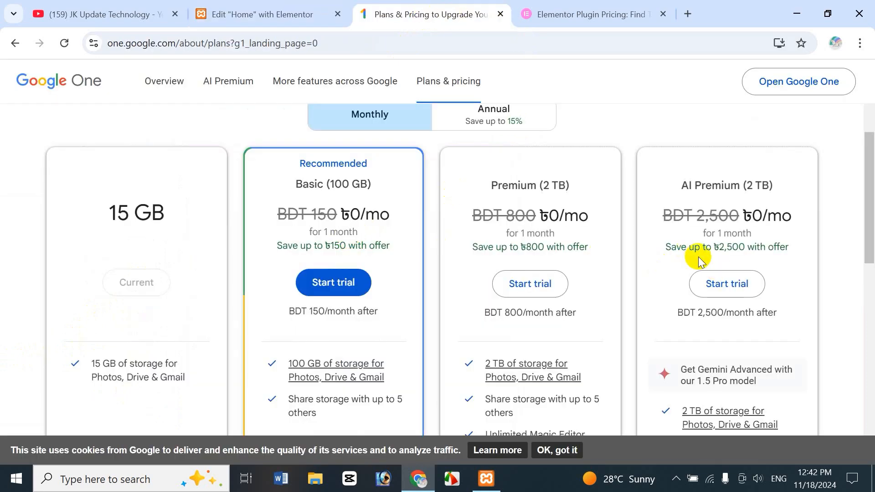
left_click(490, 114)
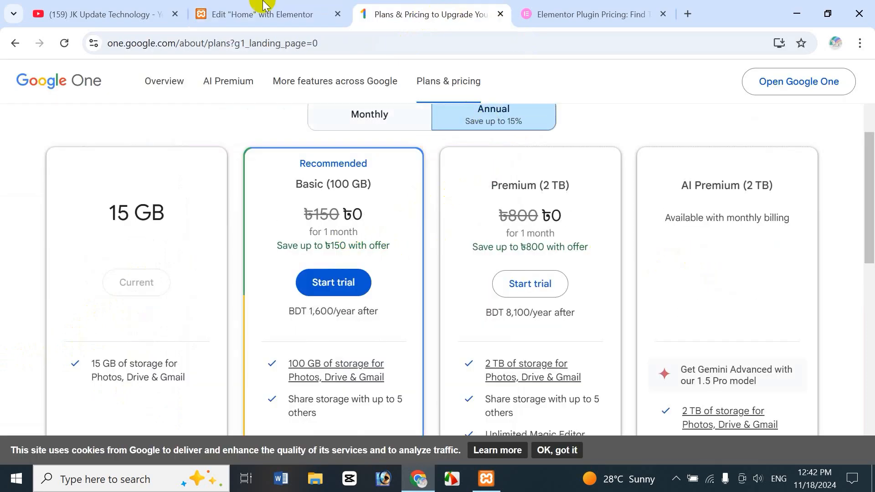
left_click(255, 13)
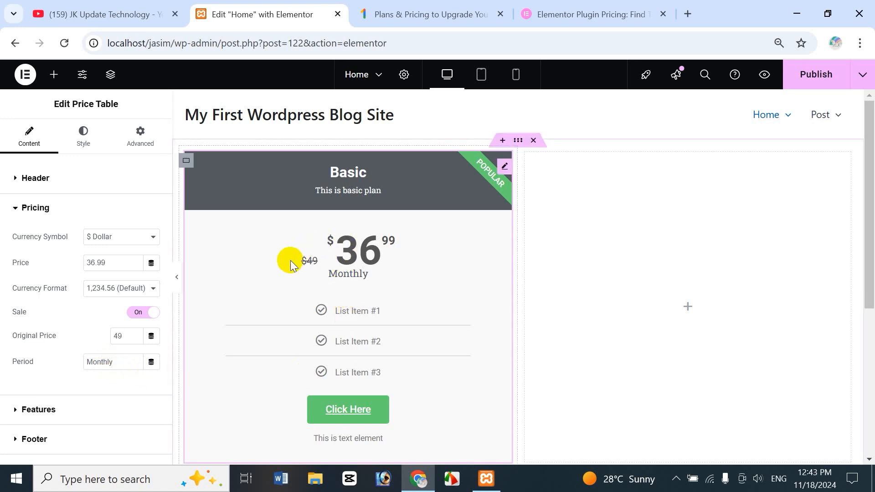
left_click_drag(126, 367, 77, 363)
type("Yearly")
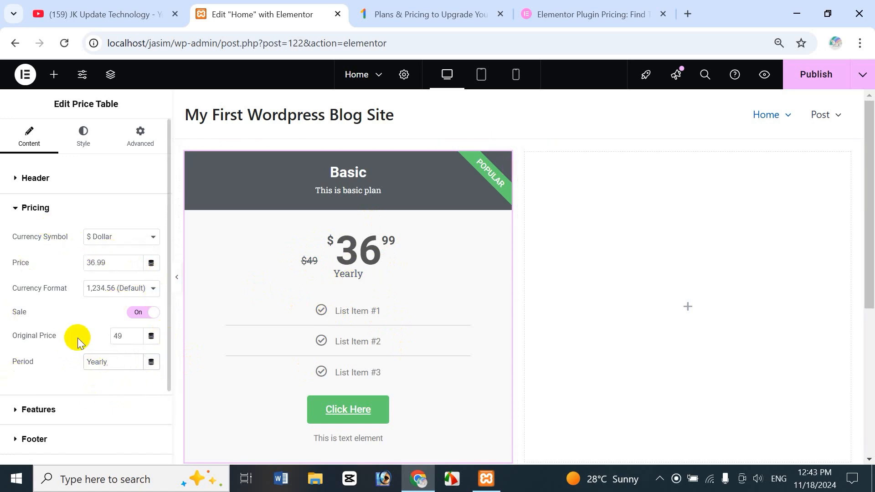
Step: Open the Price Table's Features settings and examine the feature lists on the Google One and Elementor plan cards for comparison
left_click(16, 211)
left_click(18, 244)
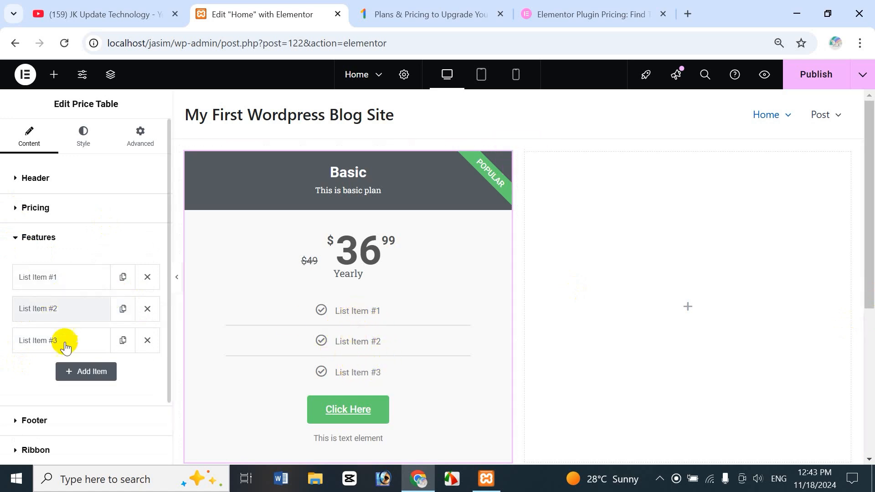
left_click(411, 18)
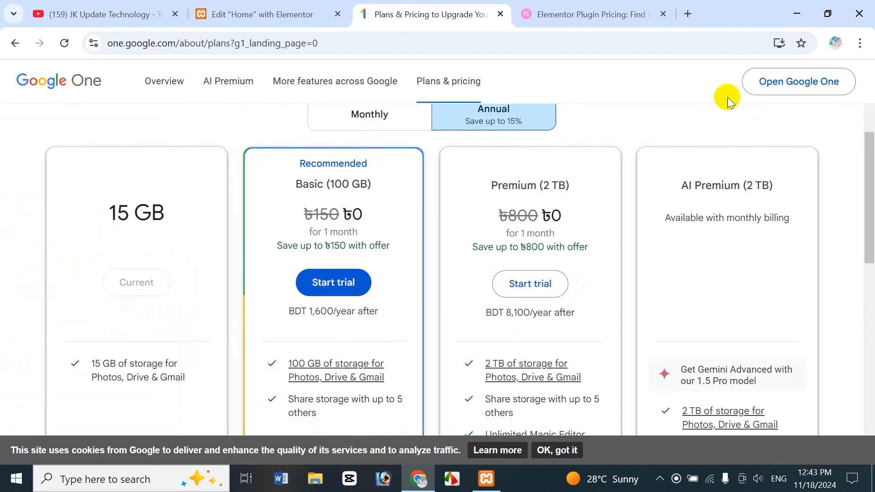
scroll(872, 235, "down", 2)
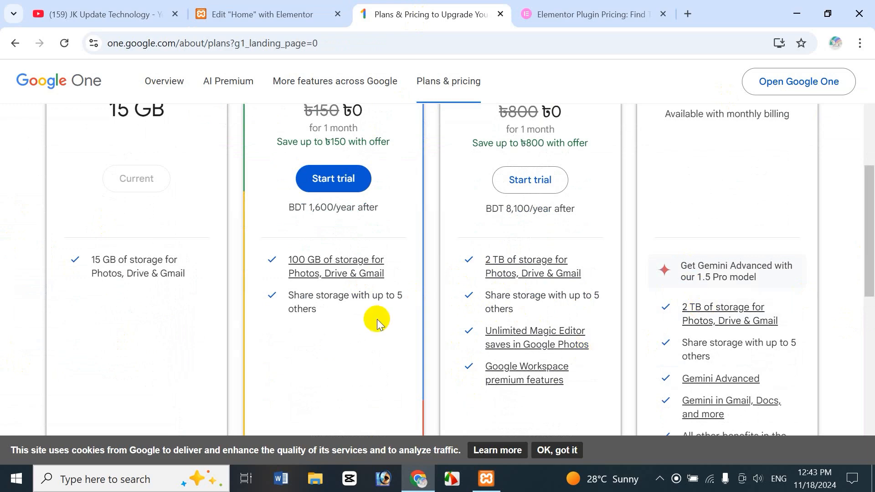
left_click(595, 20)
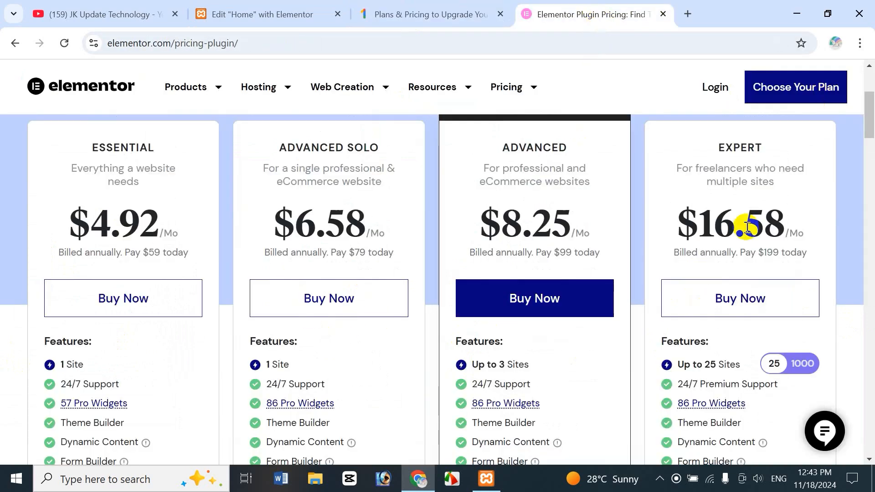
scroll(868, 132, "down", 2)
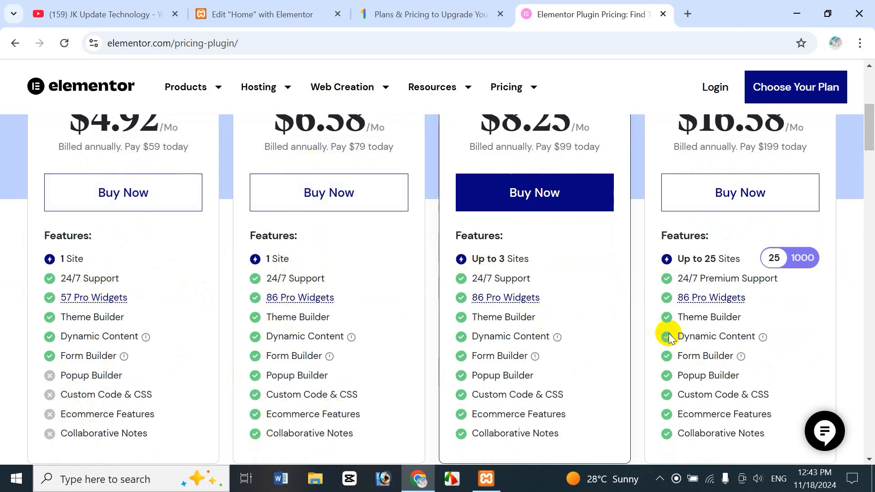
left_click(263, 14)
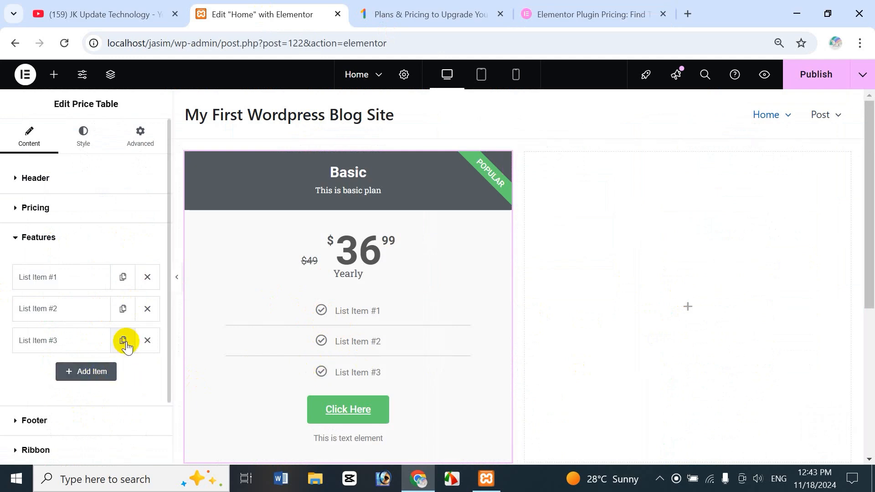
Step: Set the text of the first item in the Price Table's feature list to VPS Domain
left_click(60, 283)
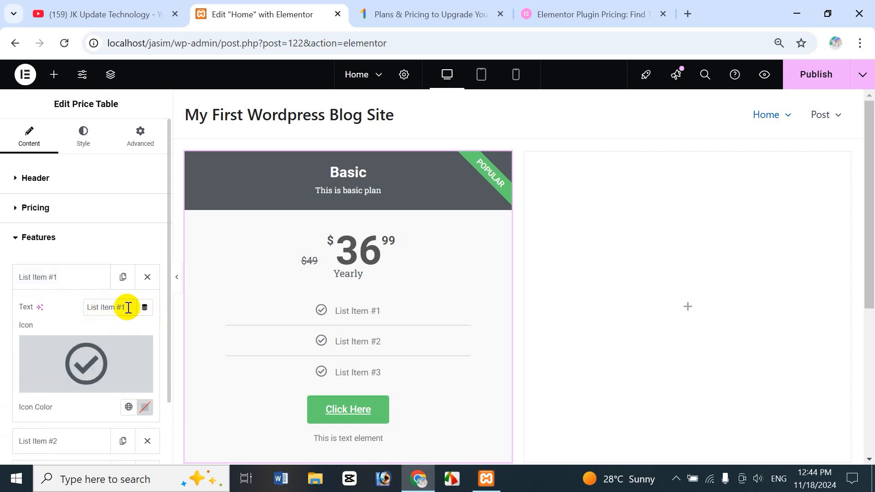
left_click_drag(128, 308, 80, 313)
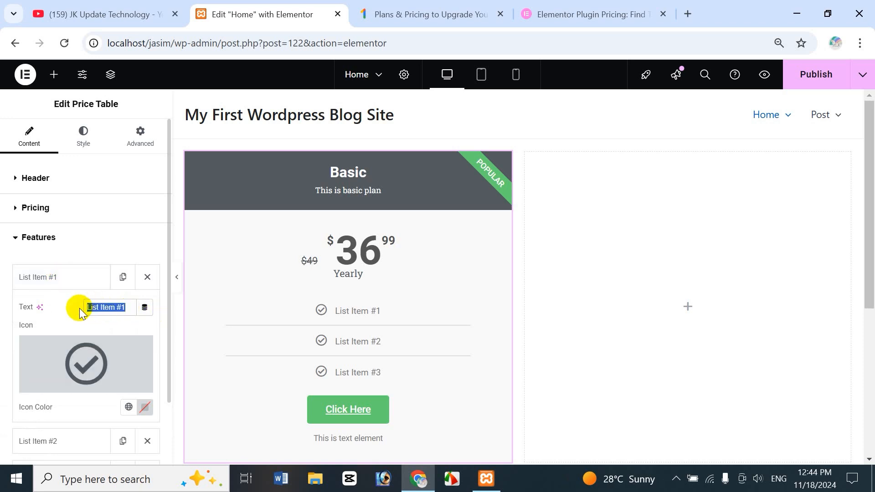
type("VPS")
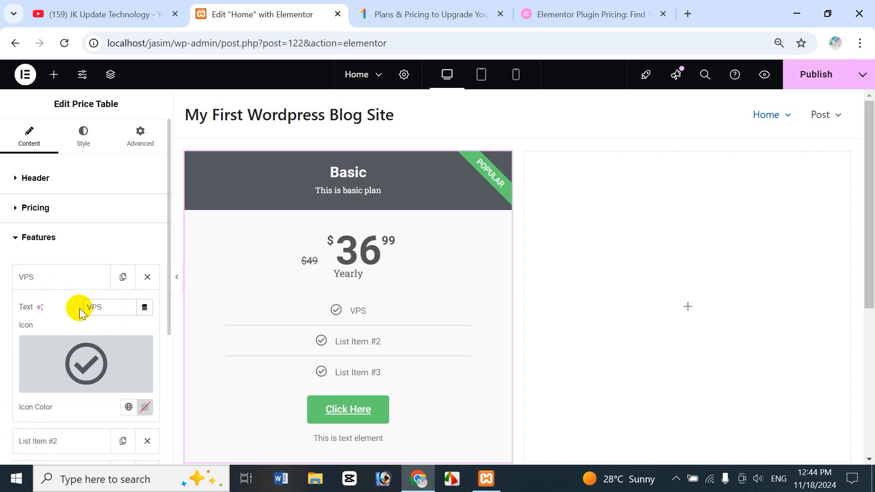
type("Domain")
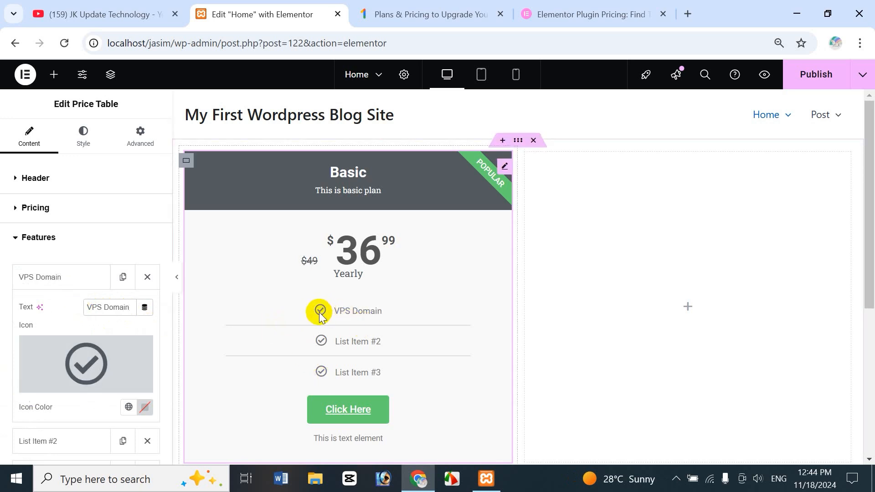
mouse_move(91, 364)
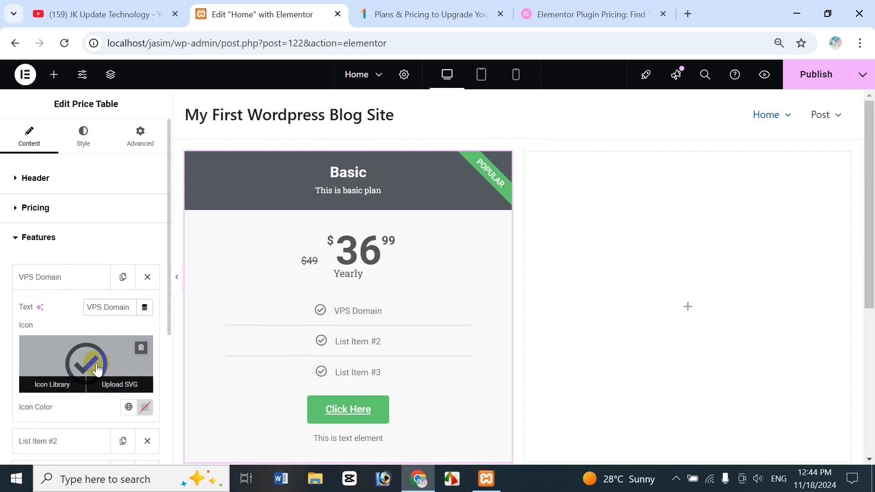
Step: Enable unfiltered file uploads for the VPS Domain feature's SVG icon and close the media library without inserting a file
left_click(120, 382)
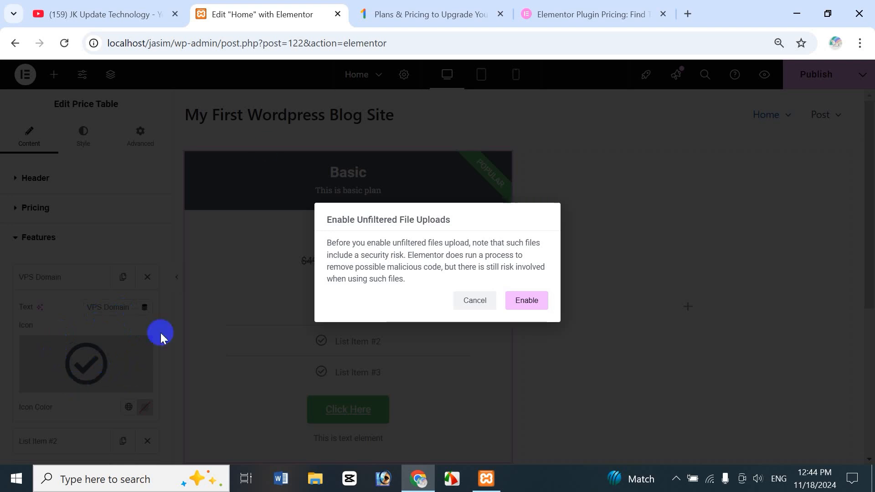
left_click(524, 299)
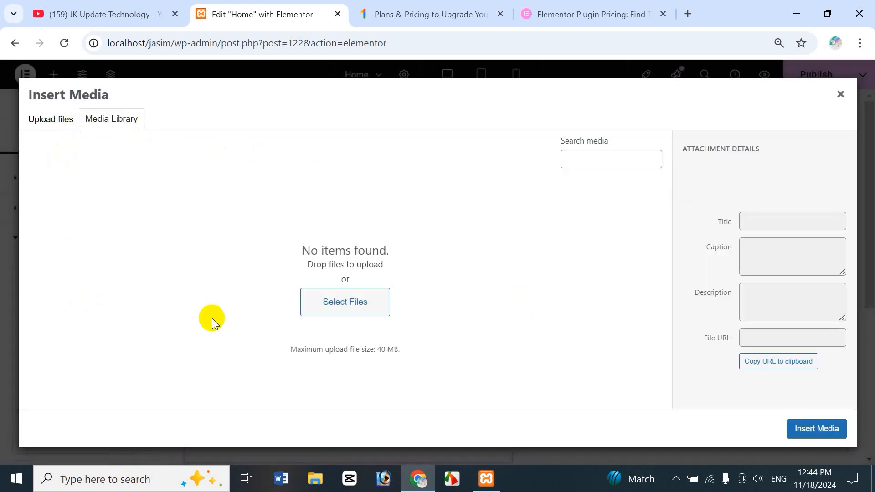
left_click(841, 98)
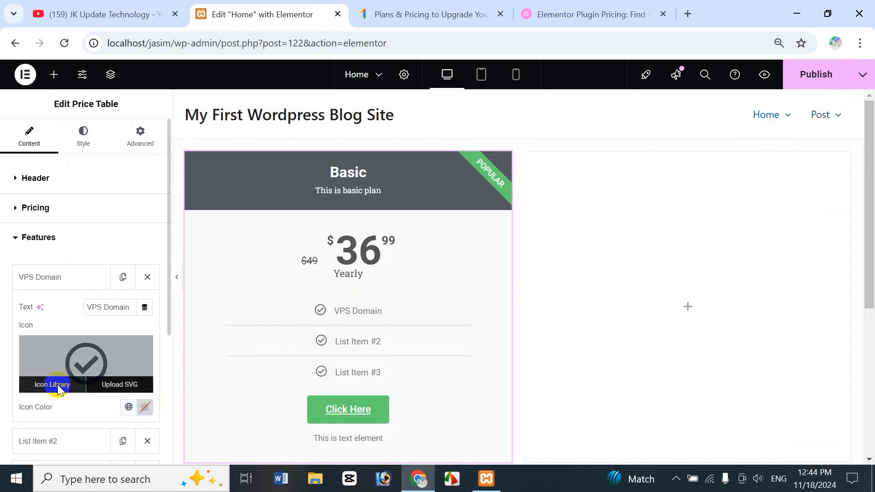
Step: Search the Icon Library for check icons for the VPS Domain feature and close it without changing the icon
left_click(57, 384)
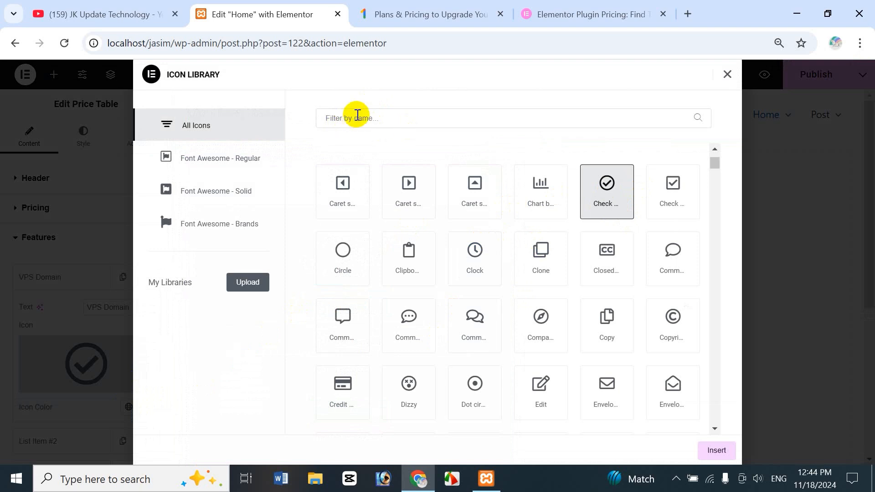
left_click(354, 113)
type("chek")
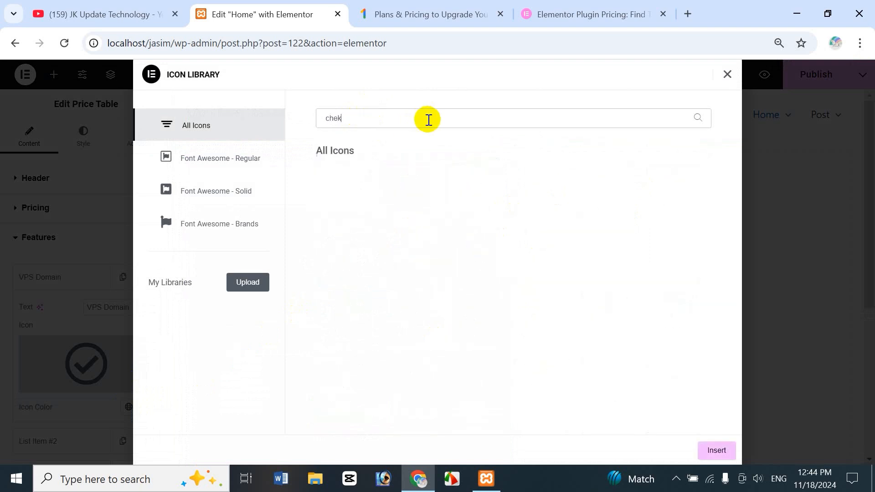
type("c")
key("BackSpace")
key("BackSpace")
type("c")
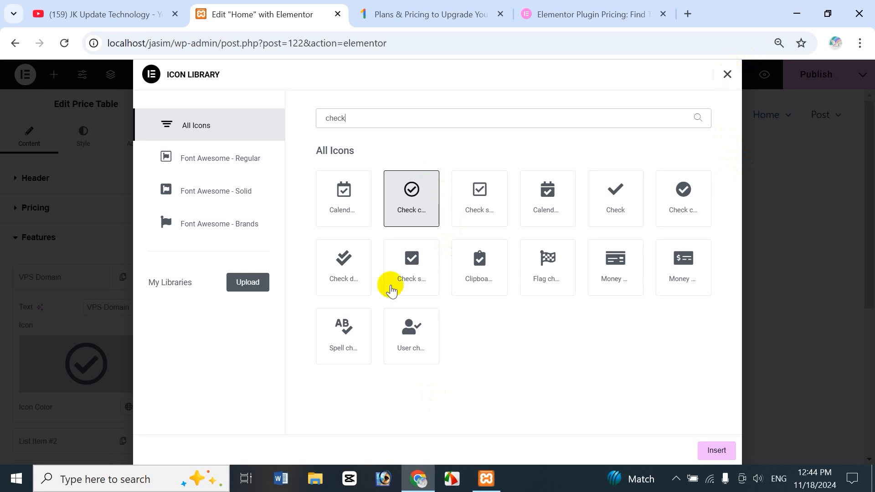
left_click(727, 75)
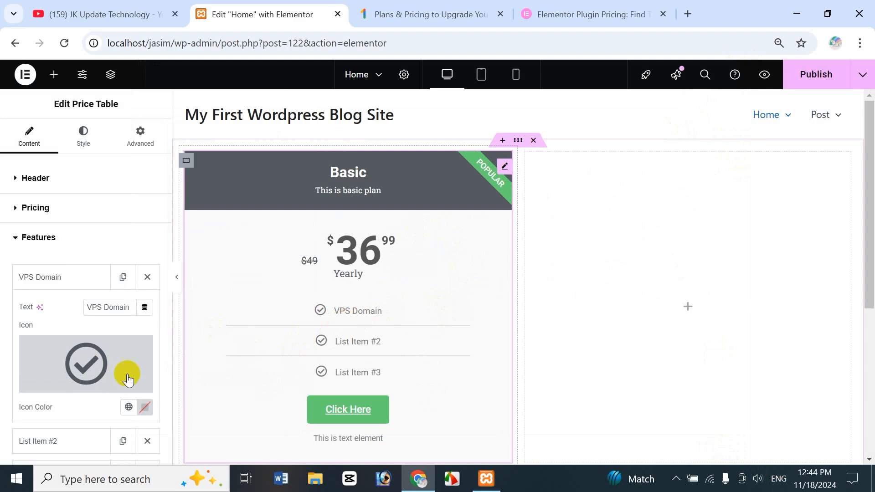
mouse_move(128, 379)
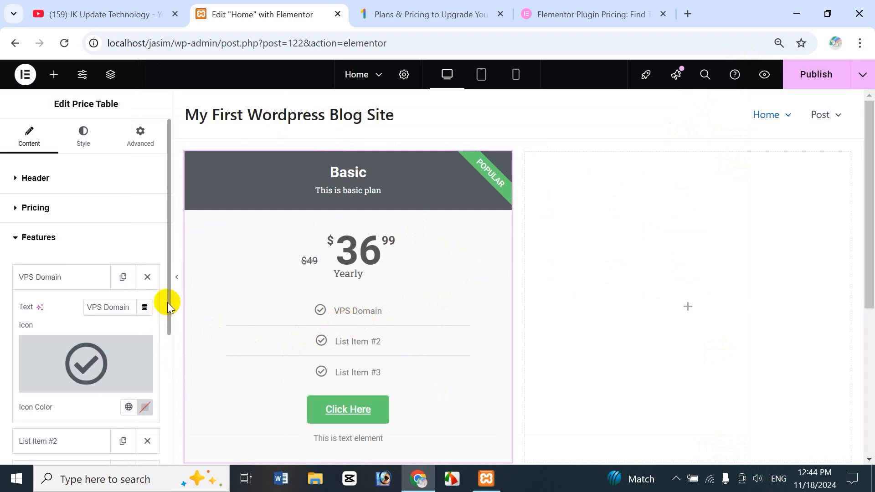
Step: Set the icon color of the VPS Domain feature to the blue #2718D9
left_click_drag(168, 303, 58, 341)
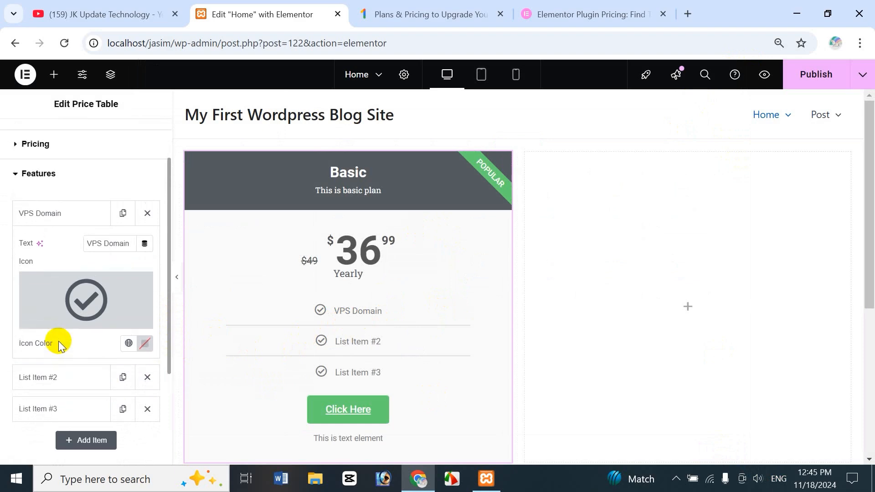
left_click(144, 344)
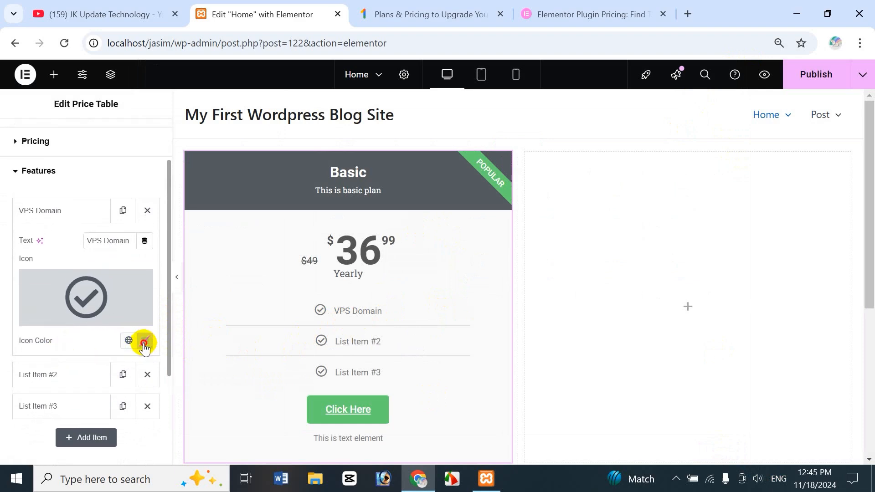
left_click(188, 222)
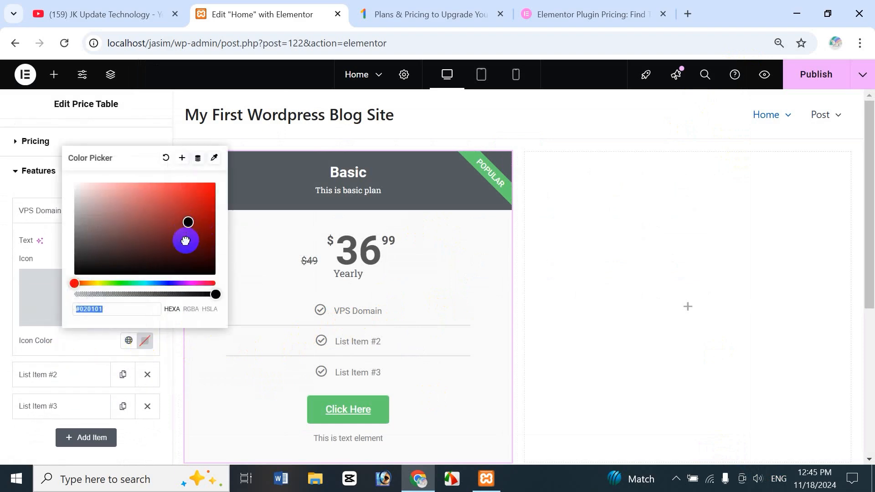
left_click(186, 242)
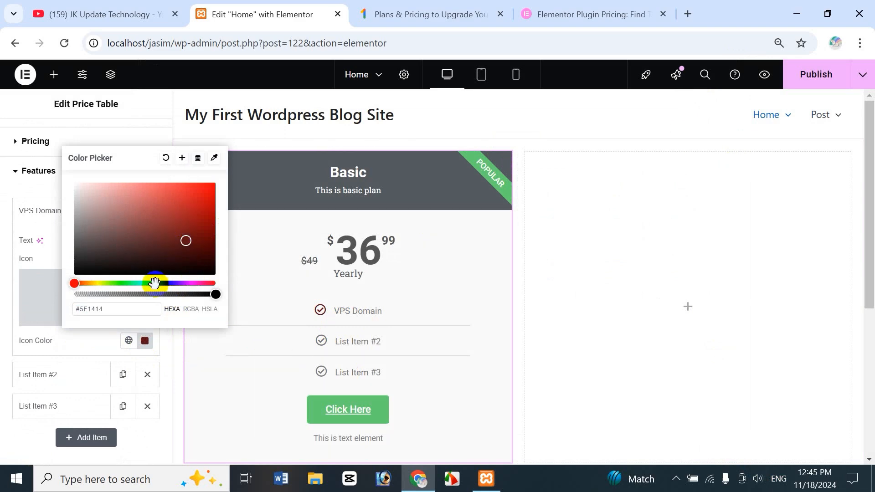
left_click(181, 212)
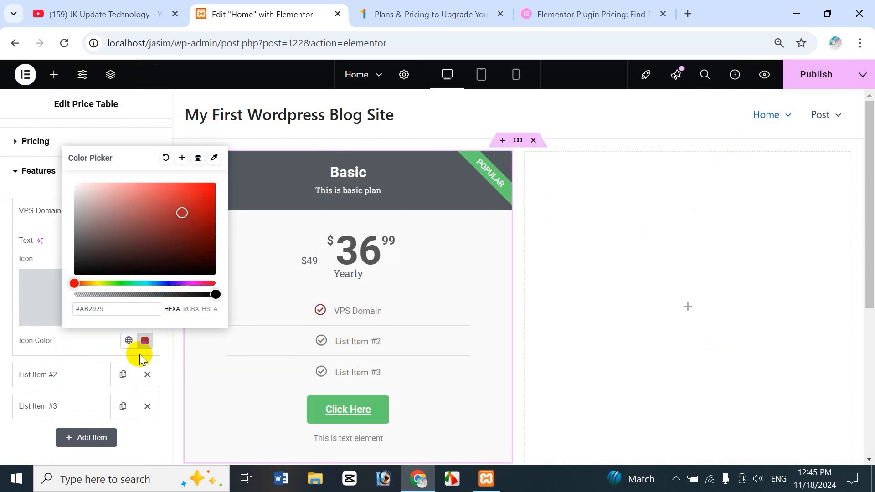
left_click(170, 283)
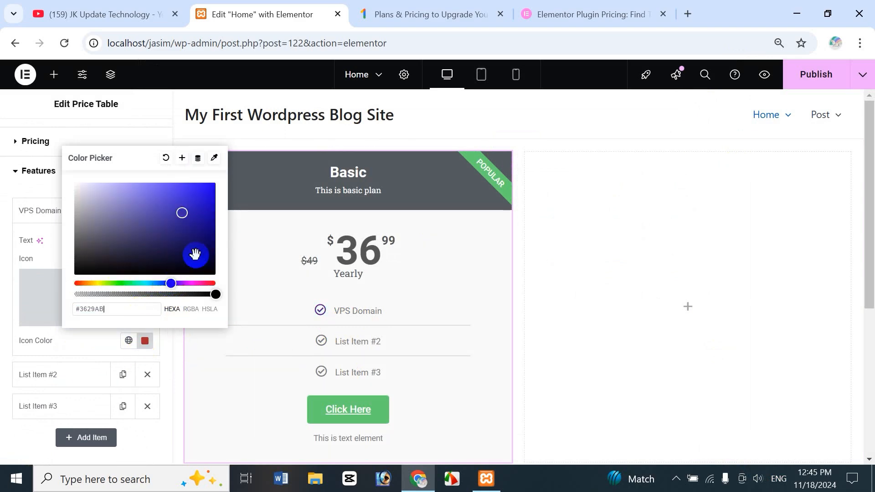
left_click(200, 196)
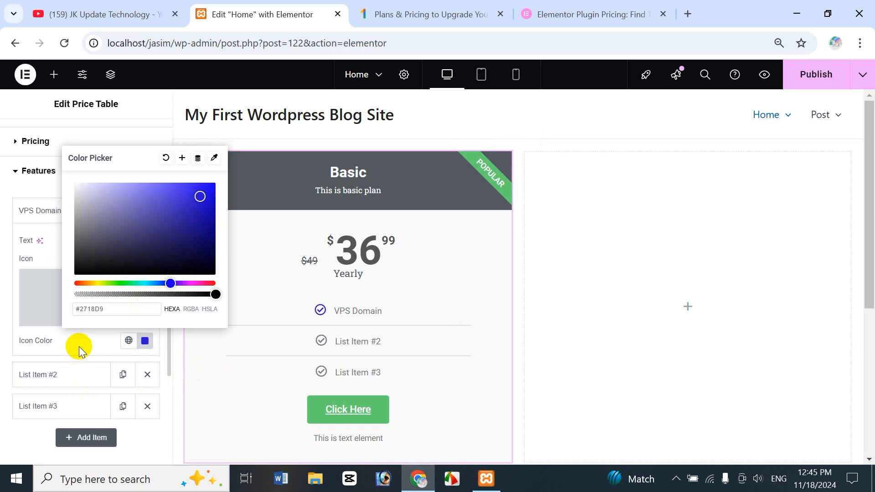
left_click(11, 341)
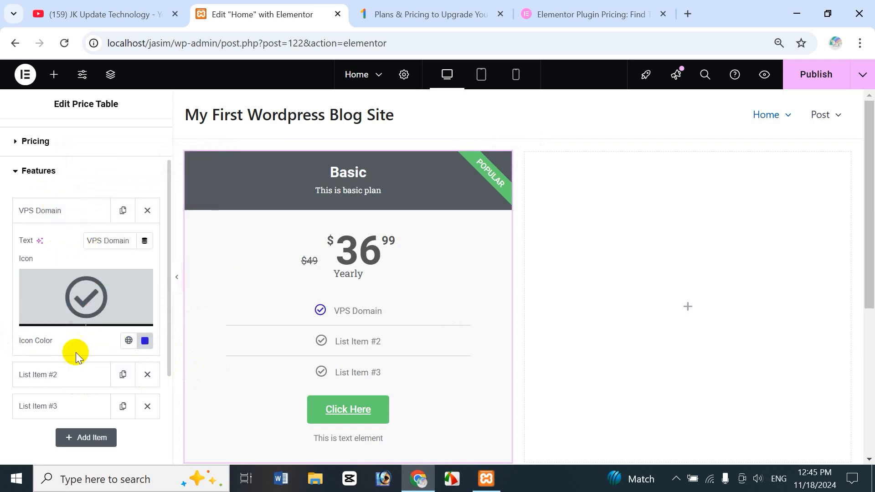
mouse_move(78, 289)
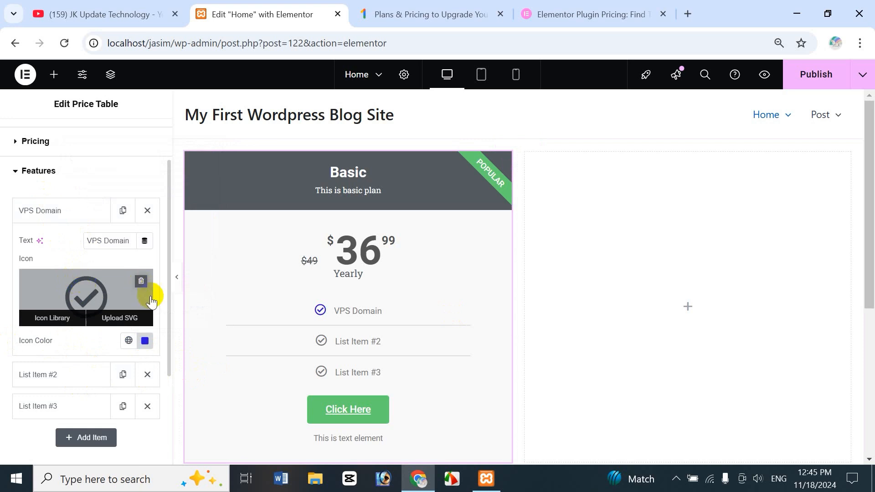
Step: Set the text of the second item in the Price Table's feature list to 1 Site Used
left_click(58, 374)
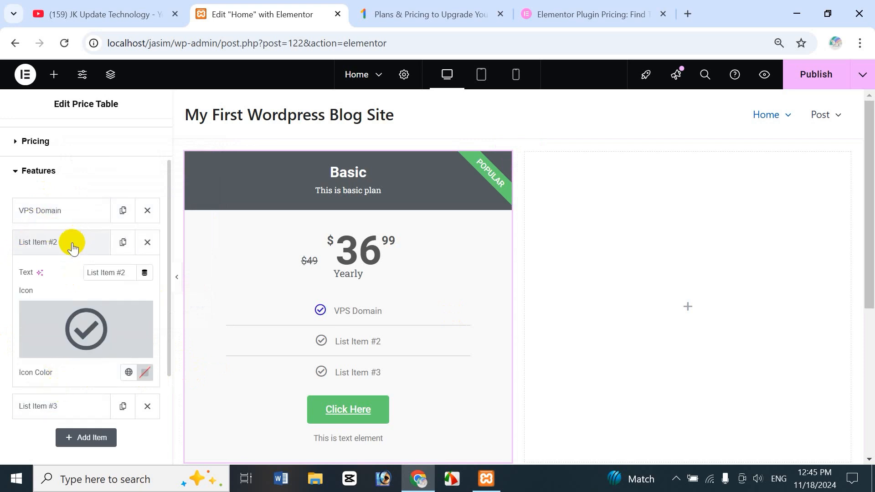
mouse_move(63, 310)
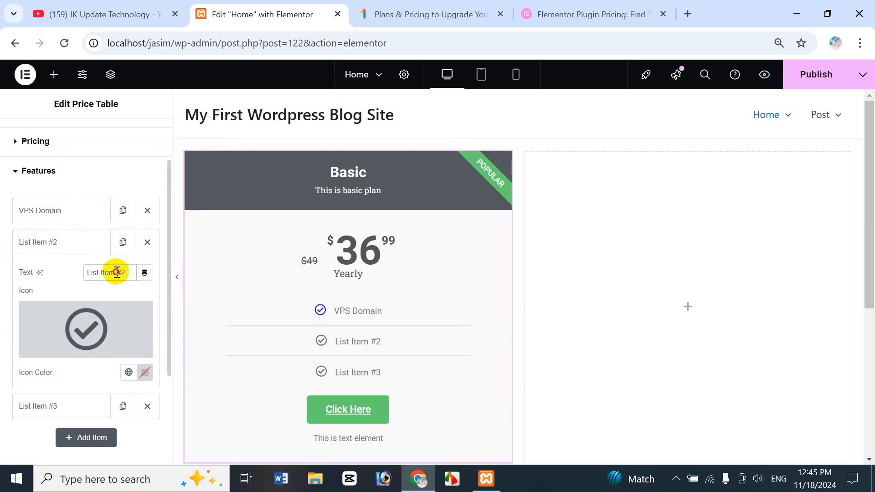
left_click_drag(120, 272, 63, 271)
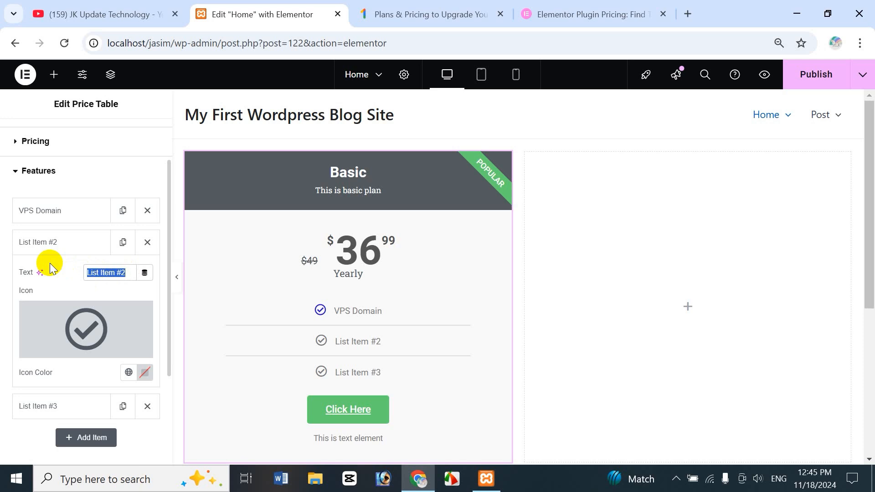
type("1 Site Used")
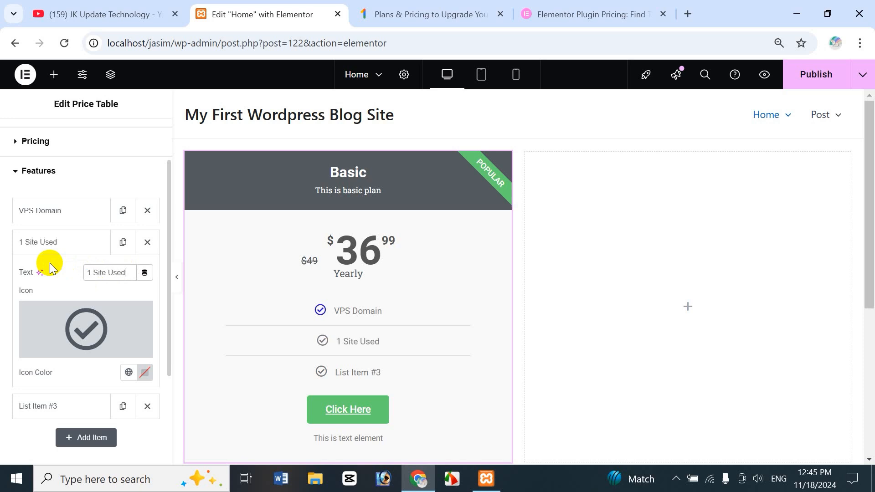
Step: Set the icon color of the 1 Site Used feature to the blue #231FBA and view the available global colors
mouse_move(128, 324)
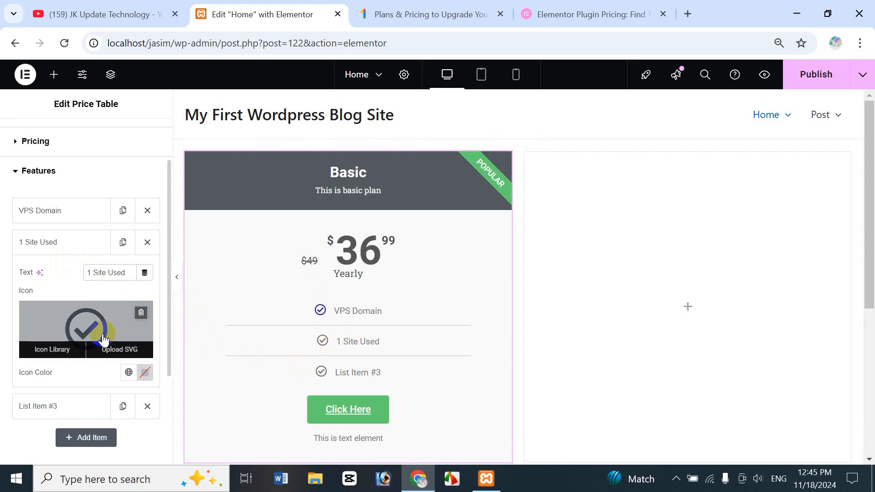
left_click(142, 372)
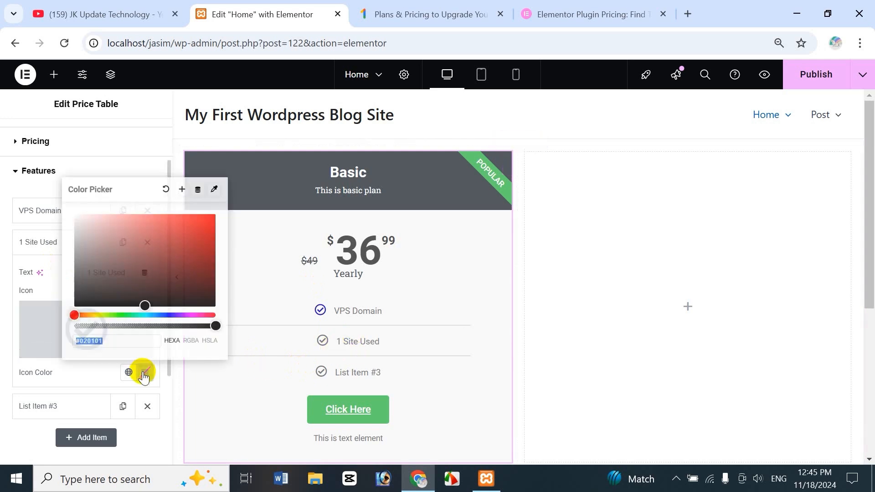
left_click(168, 314)
left_click(192, 239)
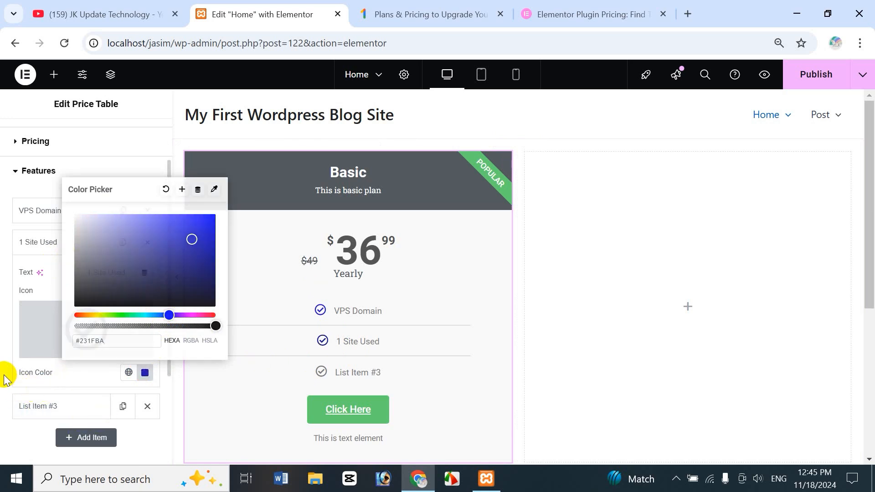
left_click(128, 382)
left_click(128, 373)
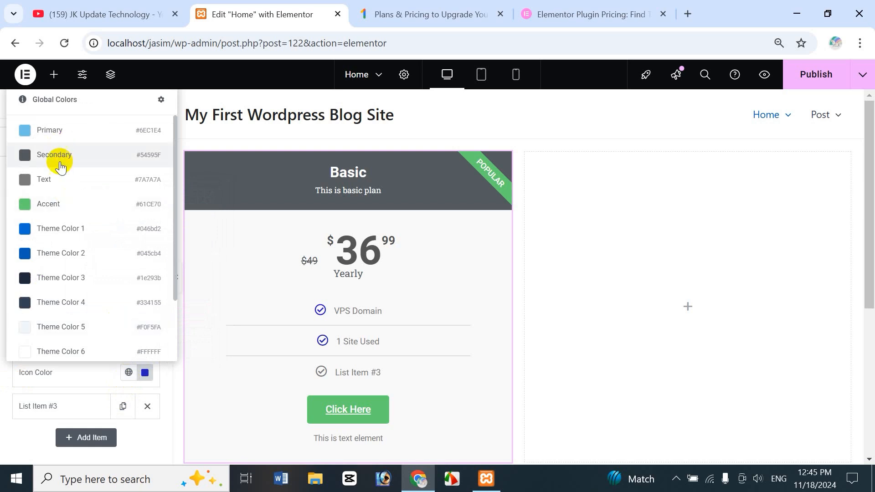
left_click(2, 374)
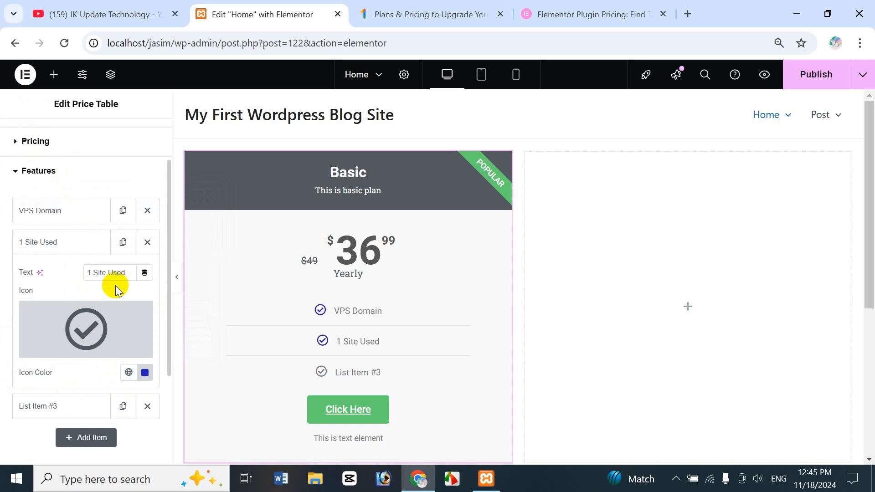
left_click(54, 244)
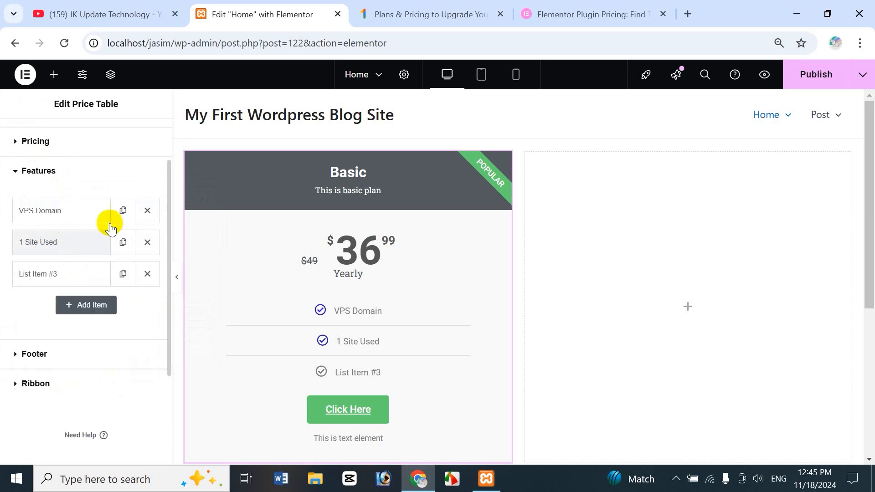
Step: Search the Icon Library for time and set the third feature's icon to the outlined circle with a cross
left_click(65, 279)
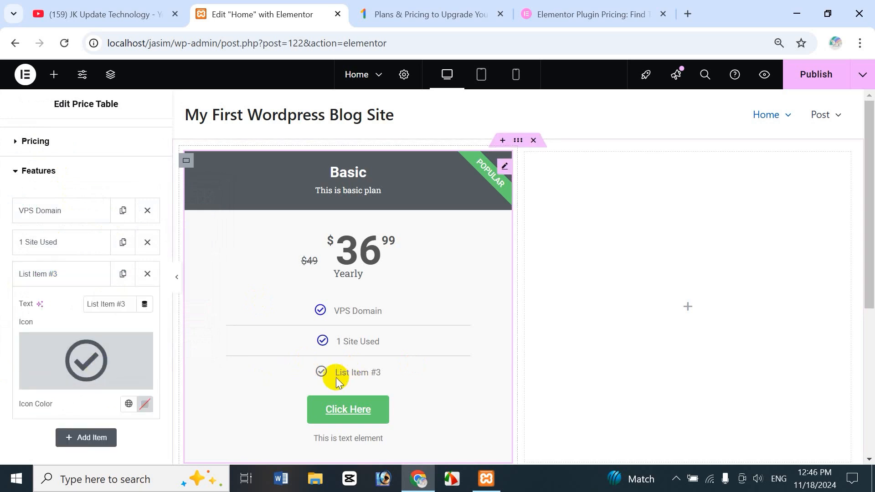
mouse_move(117, 362)
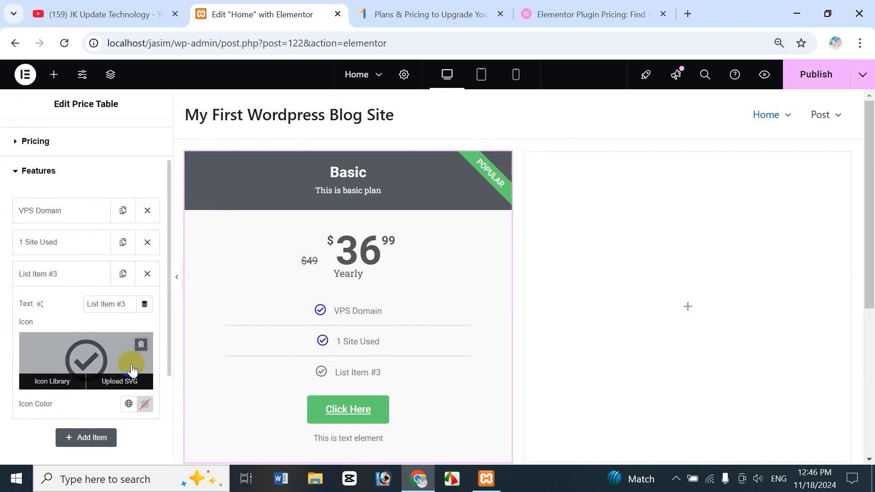
left_click(54, 383)
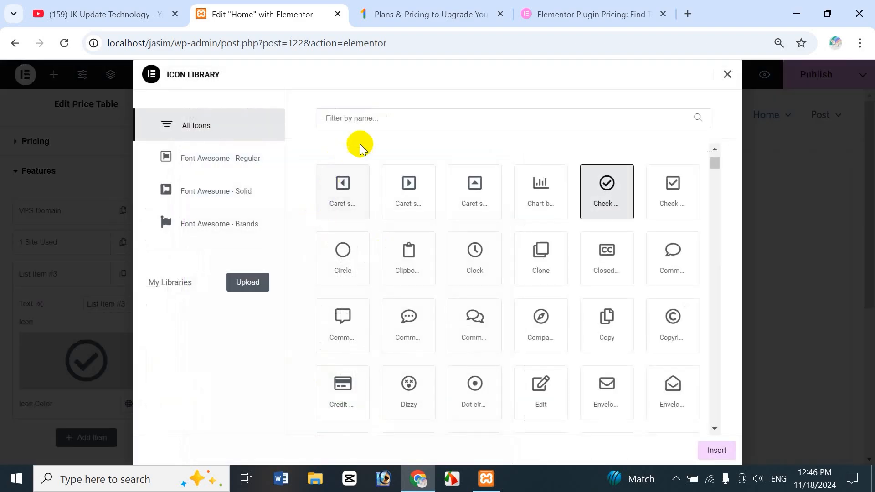
left_click(366, 120)
type("time")
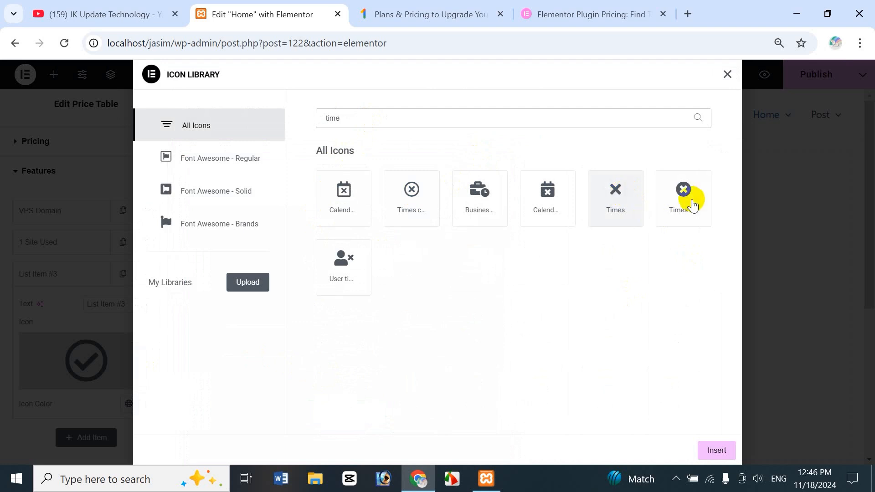
left_click(413, 199)
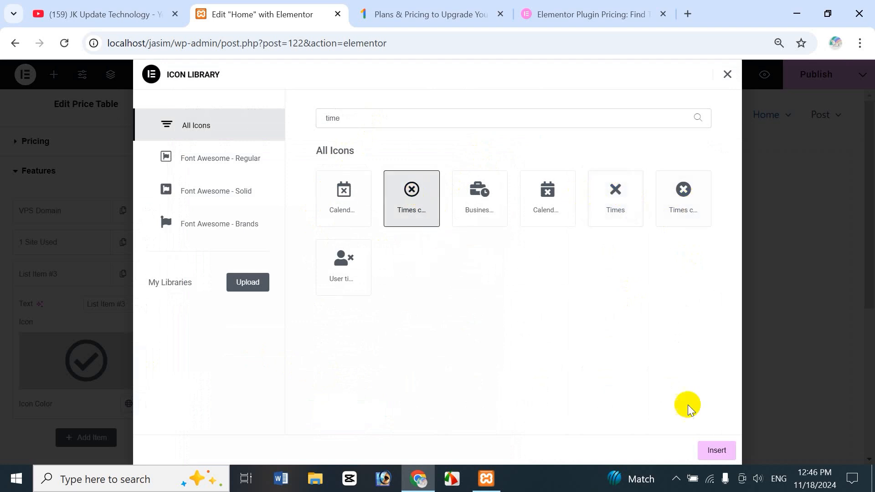
left_click(714, 451)
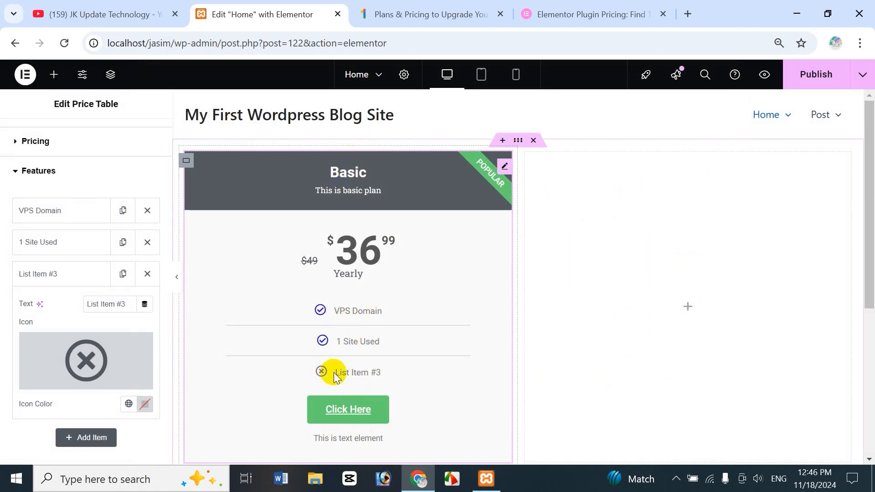
Step: Set the icon color of the third feature to the red #D11F1F and duplicate that feature in the list
mouse_move(88, 373)
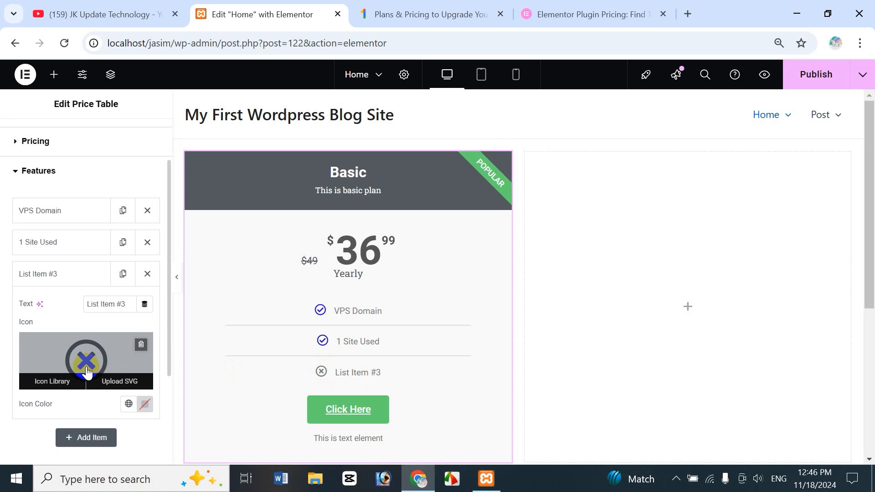
left_click(146, 405)
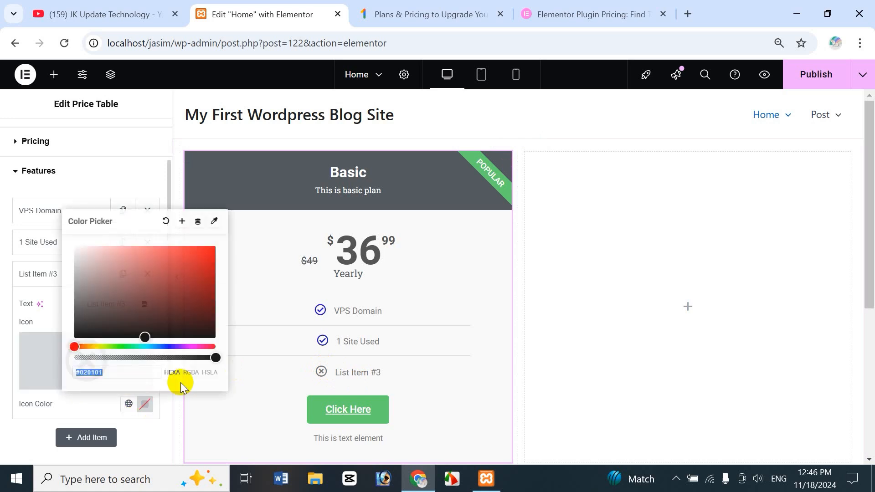
left_click(198, 257)
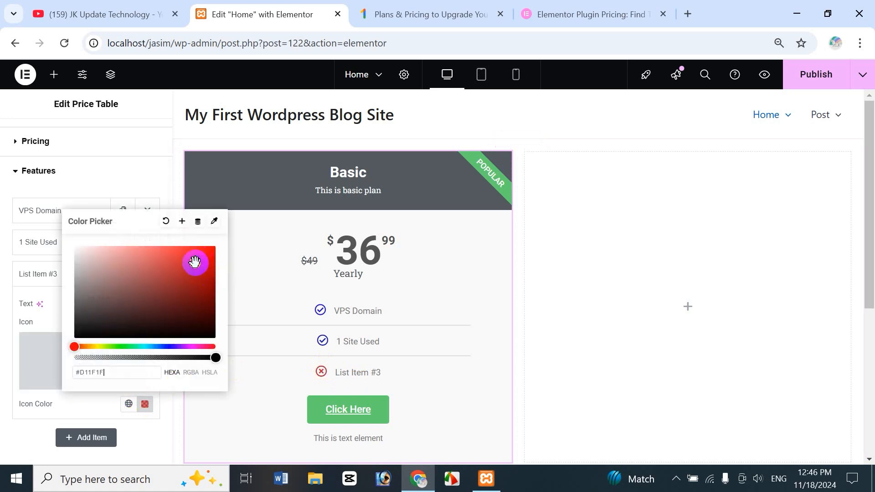
left_click(25, 430)
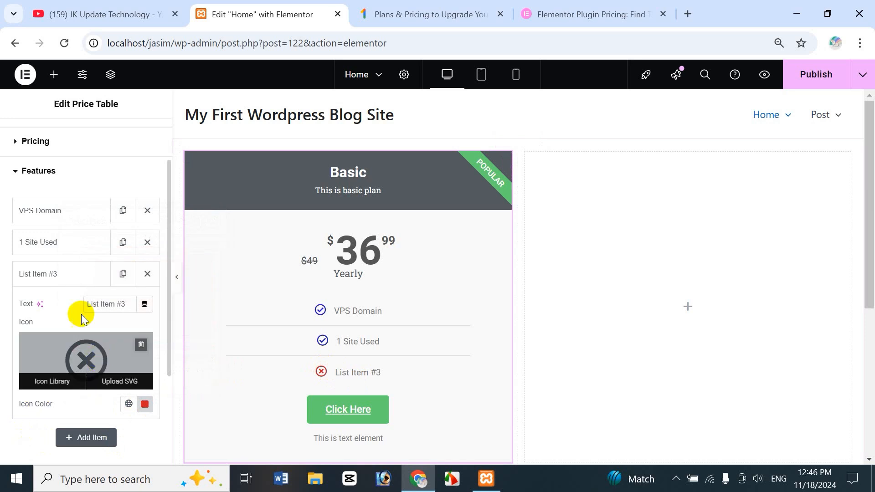
left_click(54, 274)
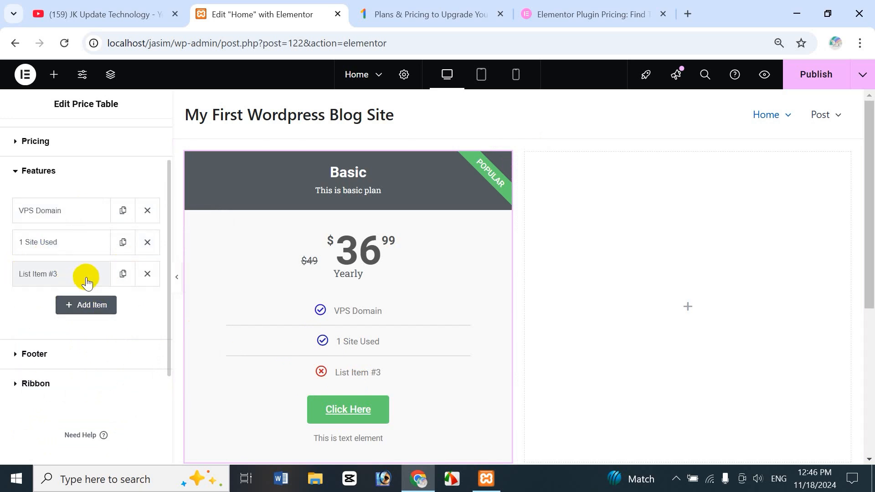
left_click(124, 275)
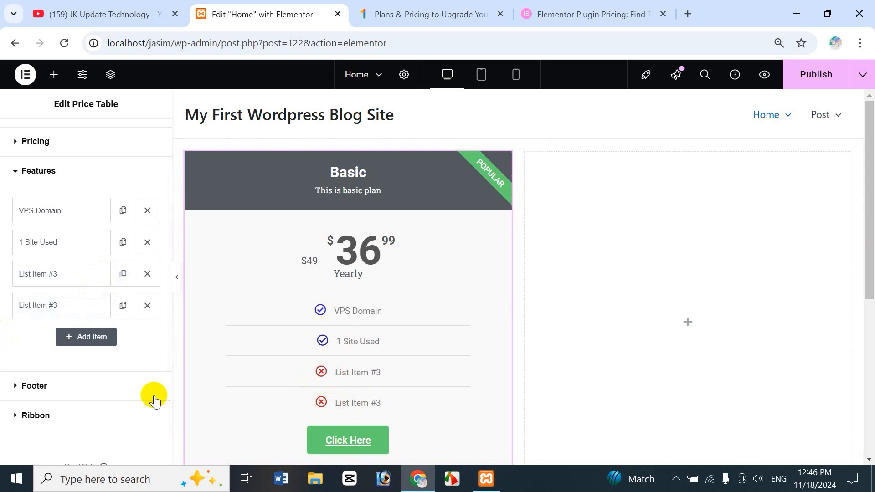
Step: Add a new item to the end of the Price Table's feature list and delete it again
left_click(93, 340)
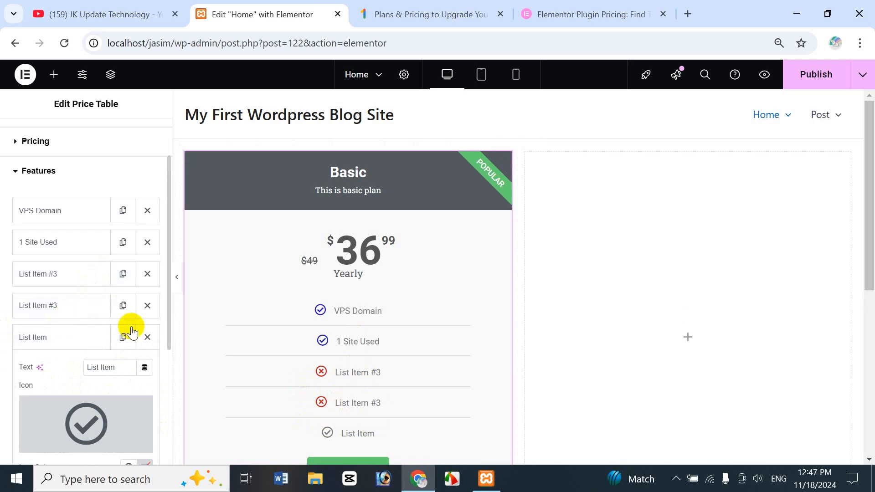
left_click(64, 313)
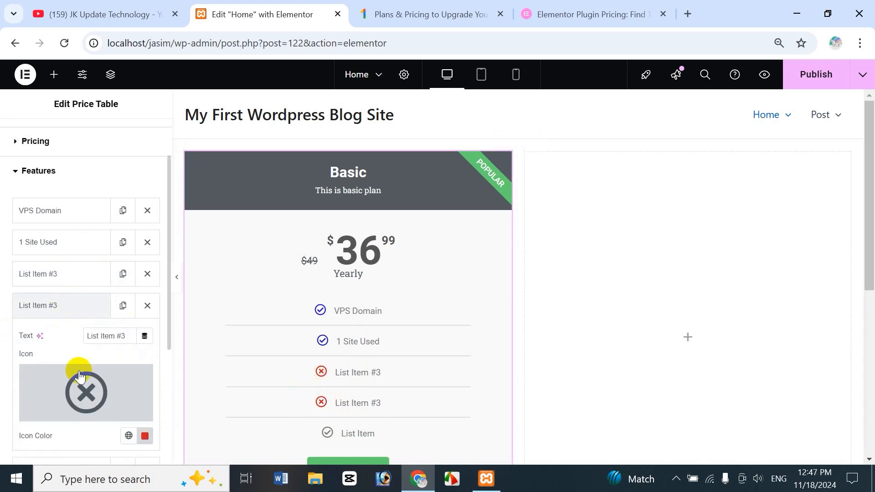
left_click(64, 314)
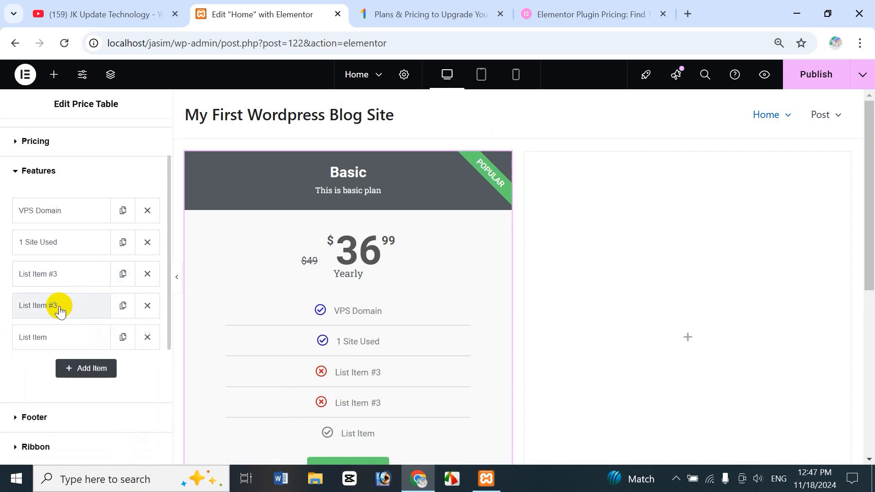
left_click(49, 341)
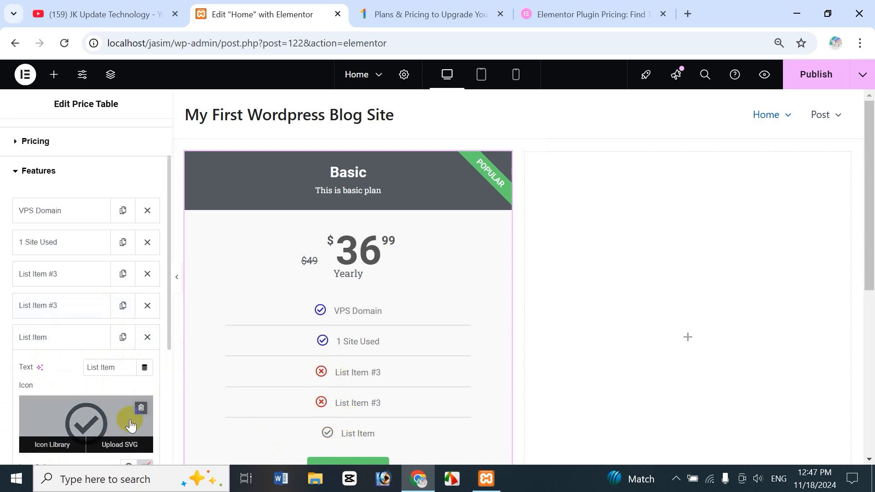
mouse_move(141, 416)
left_click(147, 337)
Step: Set the button text in the Price Table's footer to Buy Now
scroll(157, 360, "up", 2)
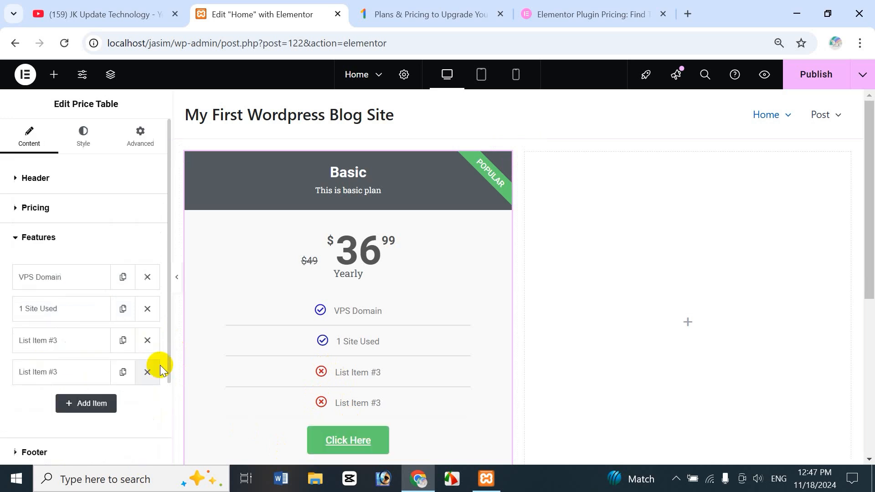
left_click(17, 237)
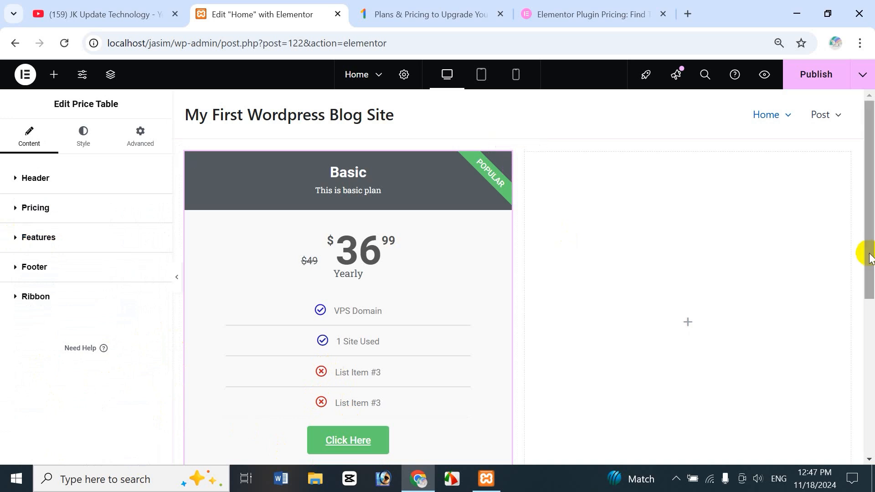
left_click_drag(868, 251, 870, 294)
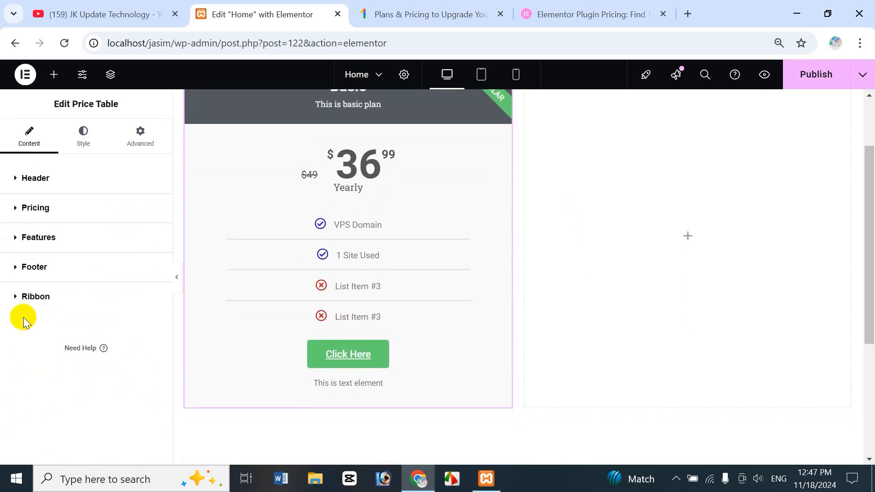
left_click(18, 269)
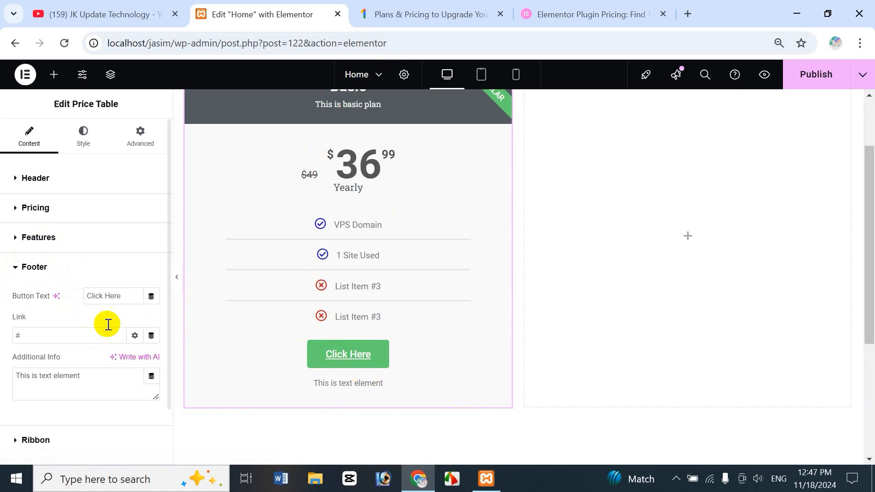
left_click_drag(122, 298, 85, 297)
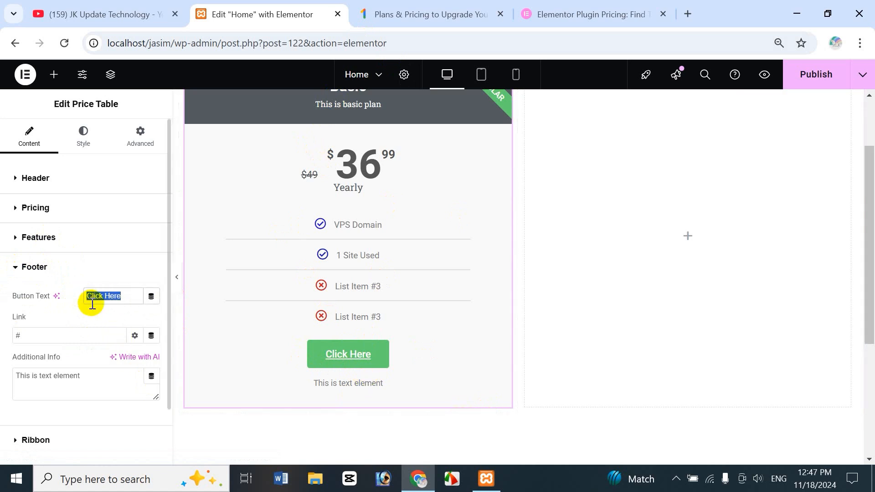
type("Bu")
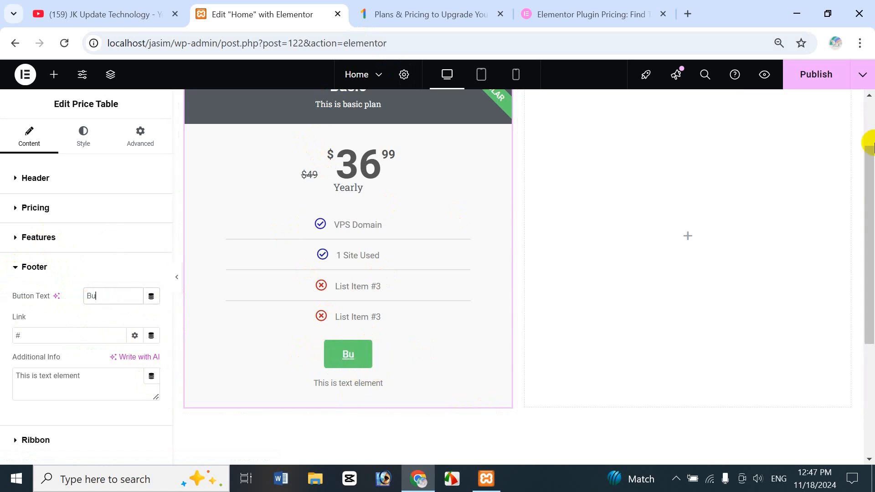
type("y Now")
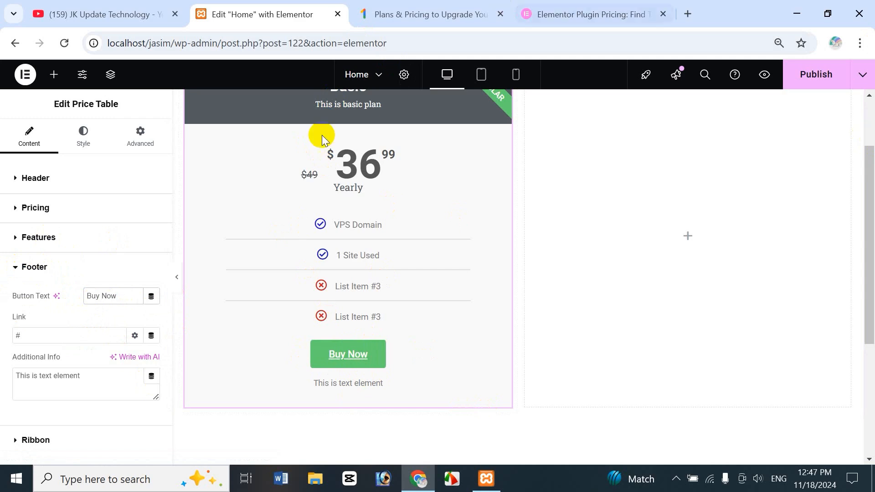
Step: Examine the plan buttons on the Elementor and Google One pricing pages, and view the dynamic tags available for the footer's button text
left_click(594, 14)
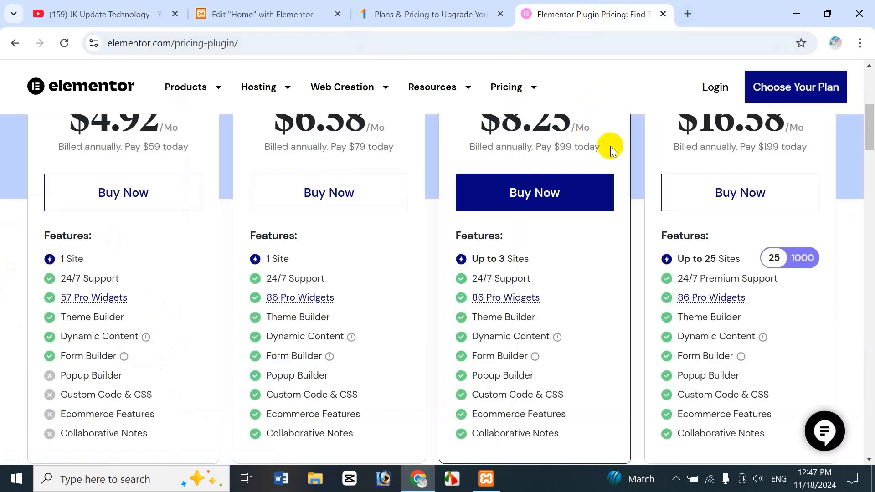
scroll(69, 254, "up", 1)
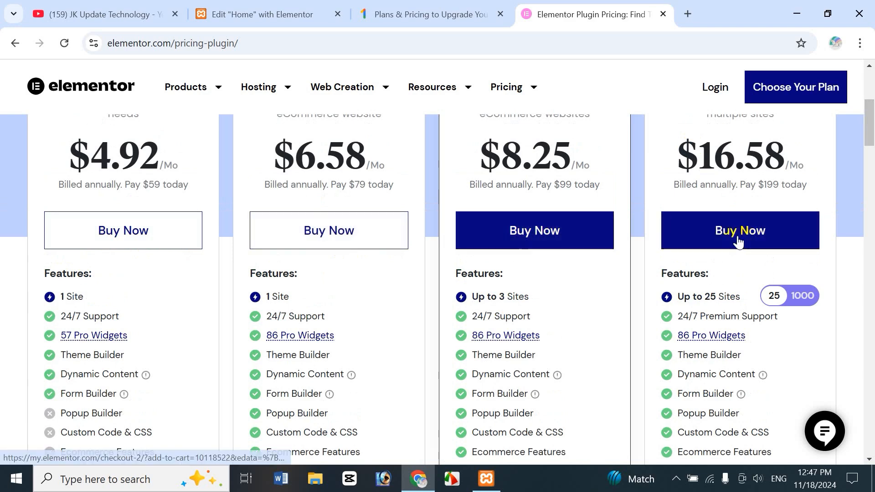
left_click(447, 17)
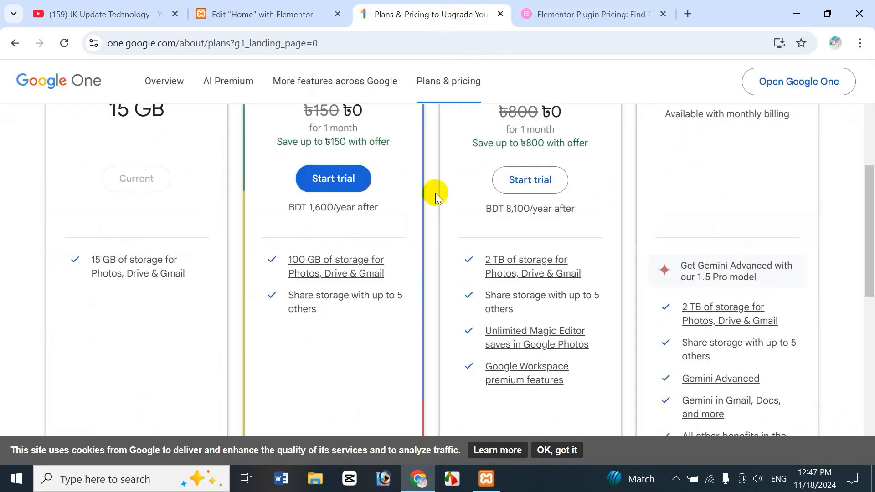
left_click(263, 17)
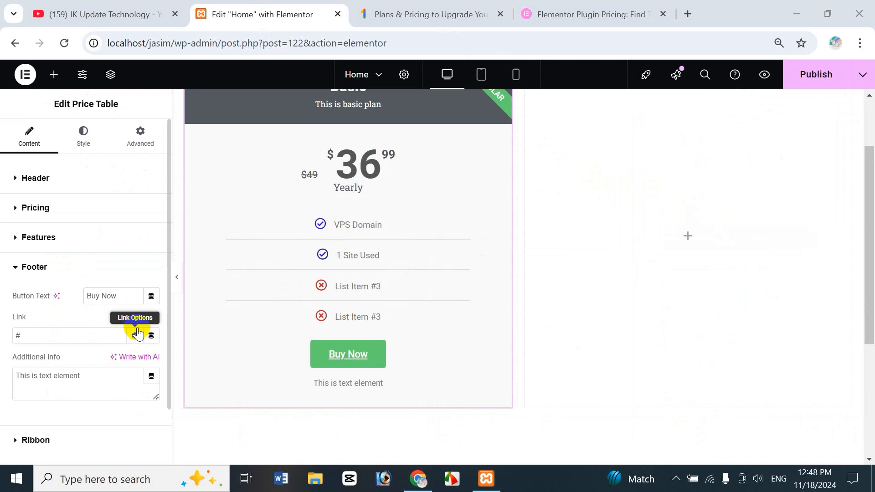
left_click(151, 296)
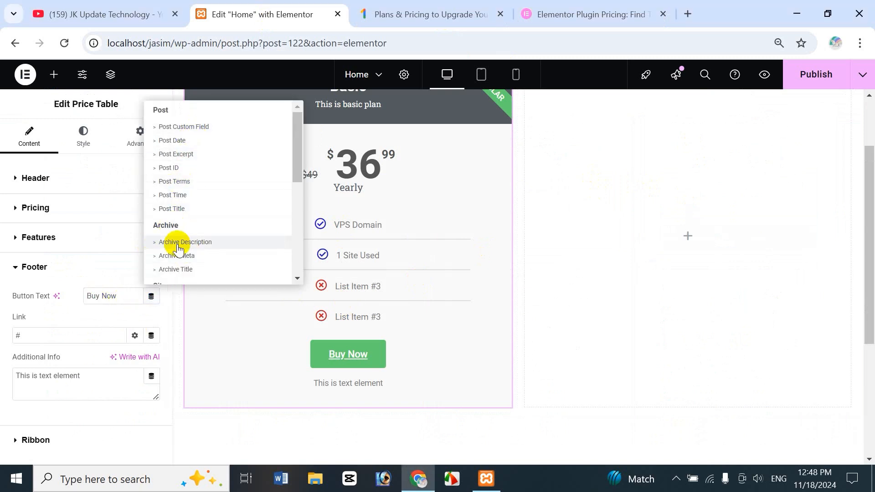
left_click(71, 308)
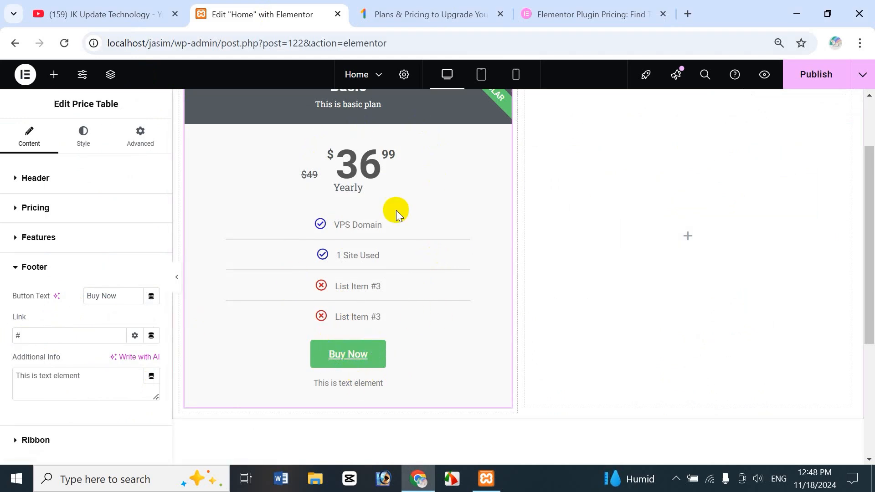
left_click(356, 108)
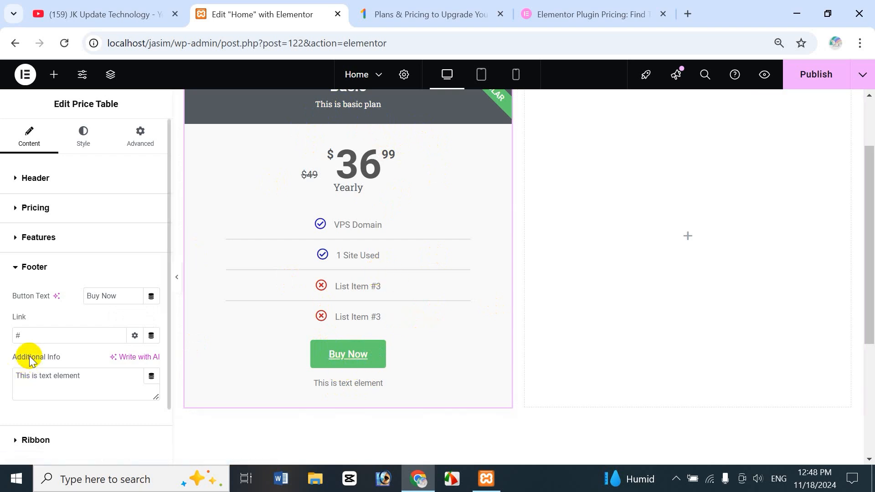
left_click_drag(19, 335, 114, 335)
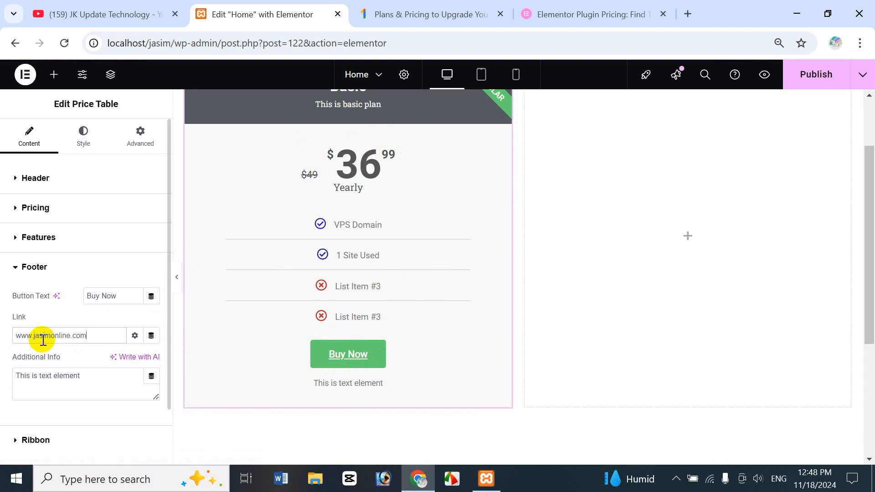
left_click(135, 335)
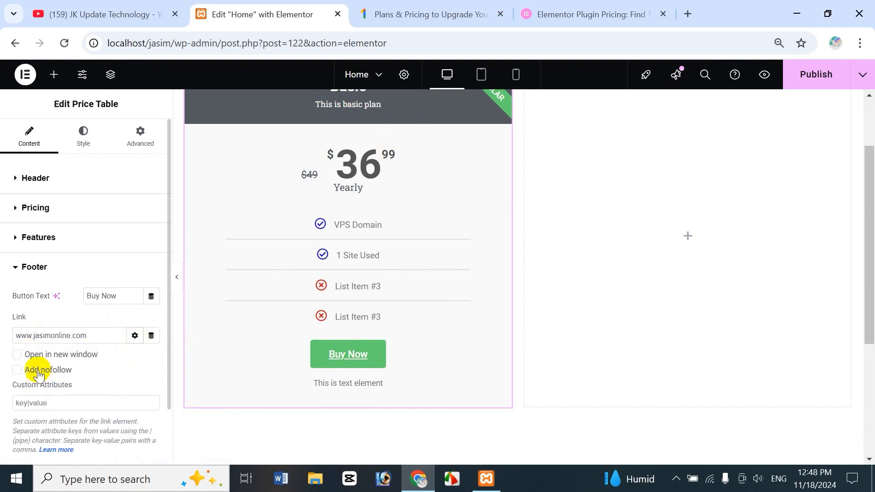
left_click(20, 356)
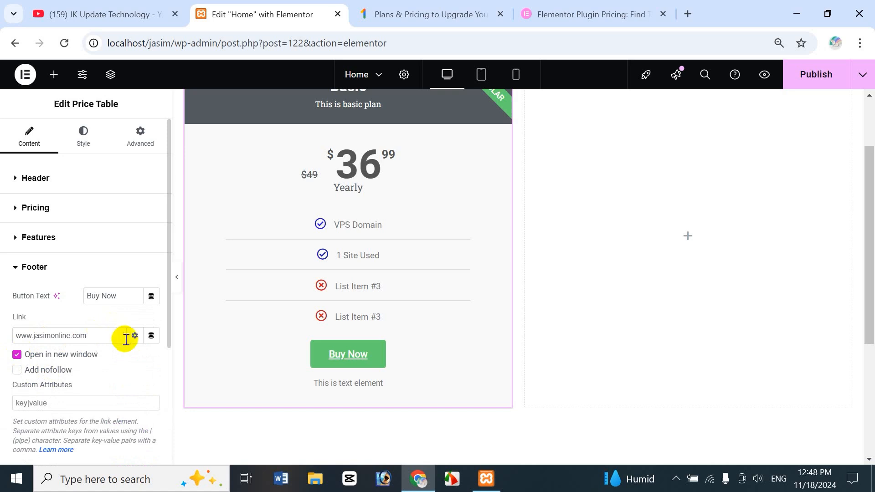
left_click(134, 336)
left_click(151, 336)
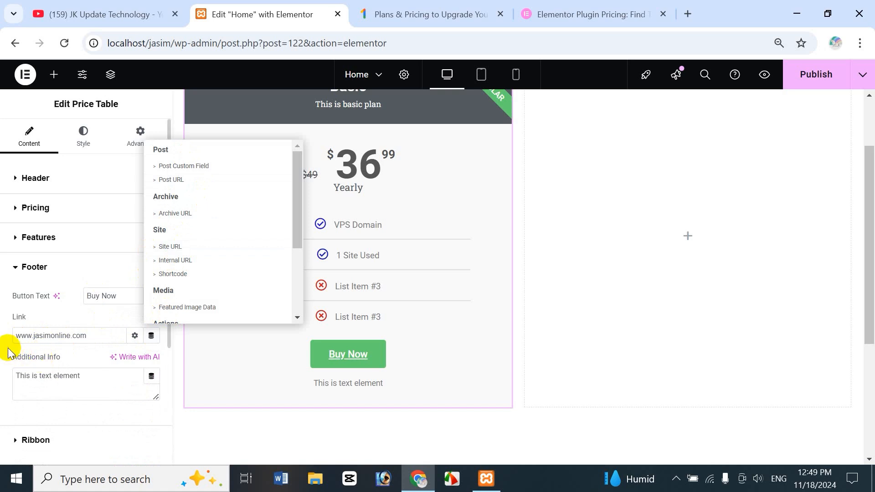
left_click(66, 342)
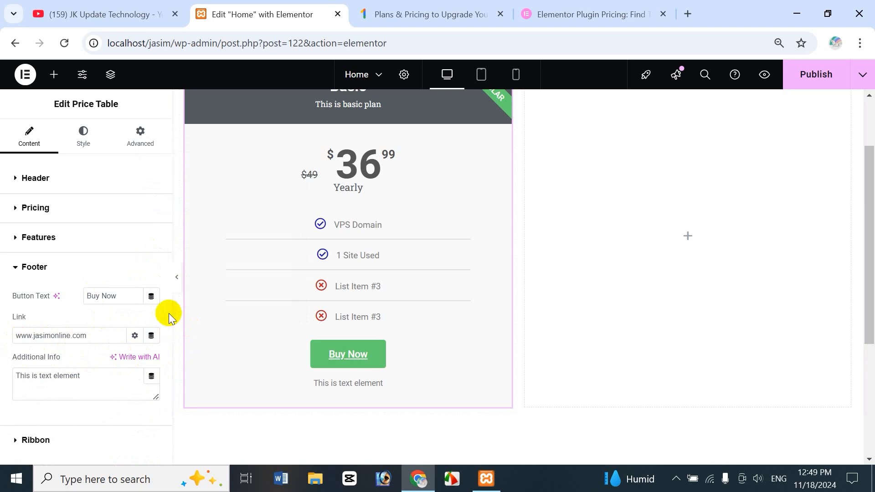
Step: Set the additional info below the Buy Now button to This is your free plan
scroll(173, 338, "down", 1)
left_click(112, 340)
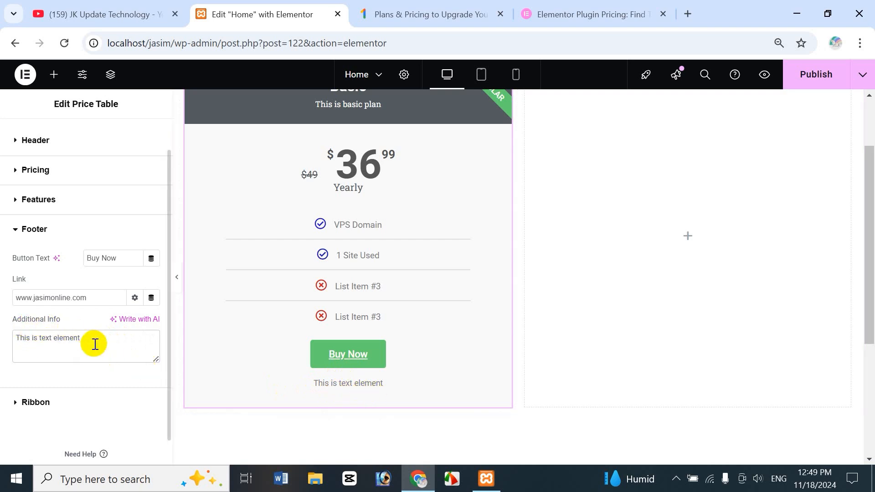
left_click_drag(91, 346, 41, 341)
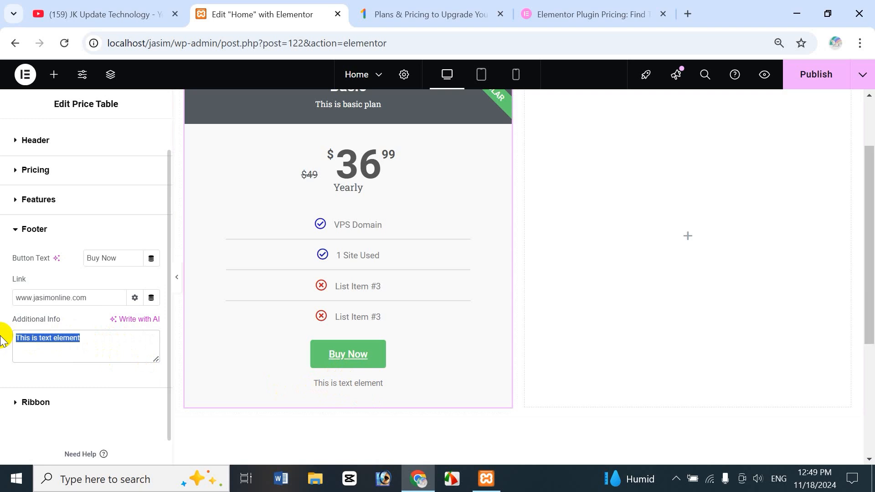
key("BackSpace")
type("This")
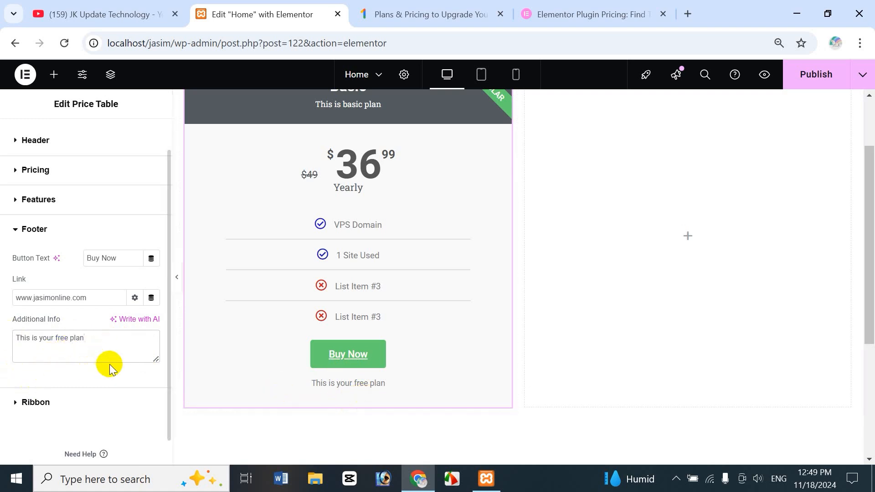
left_click(15, 231)
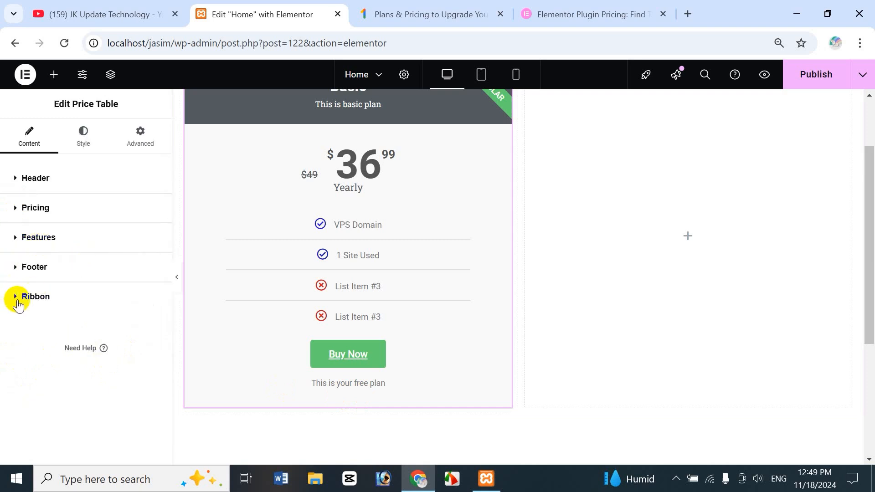
Step: Change the title of the Price Table's ribbon to Free
scroll(868, 313, "up", 1)
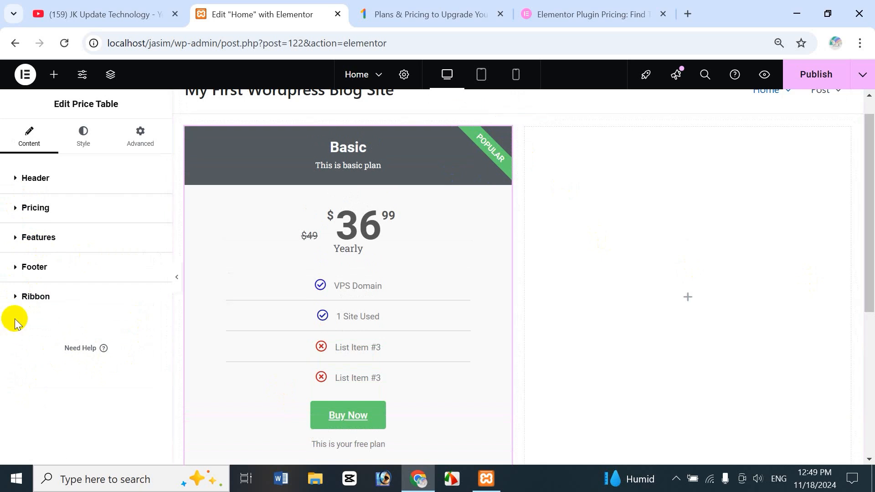
left_click(16, 299)
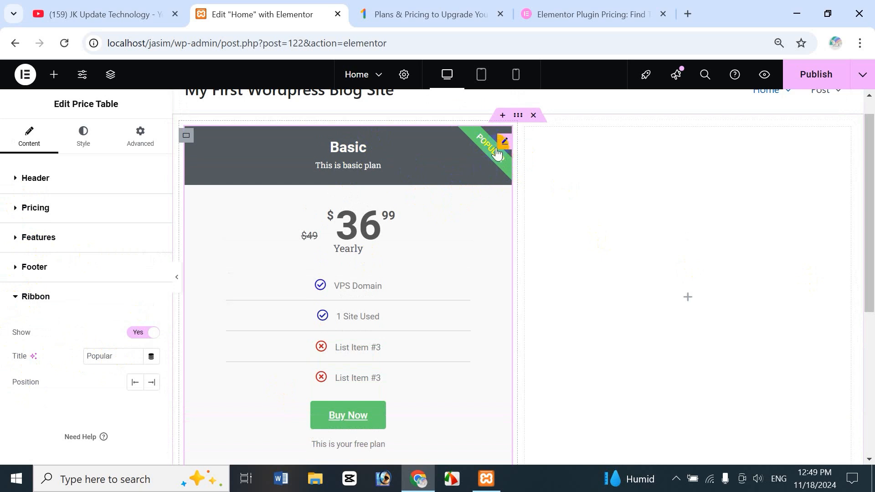
double_click(123, 357)
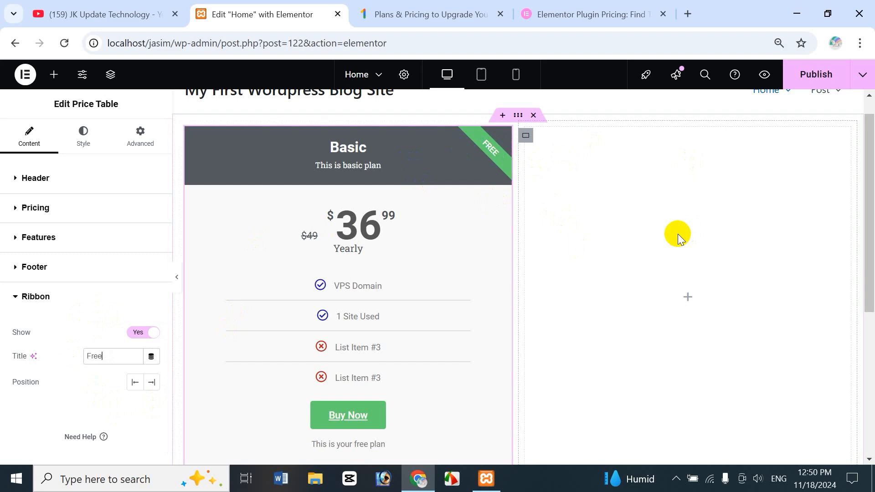
left_click(618, 7)
left_click(443, 15)
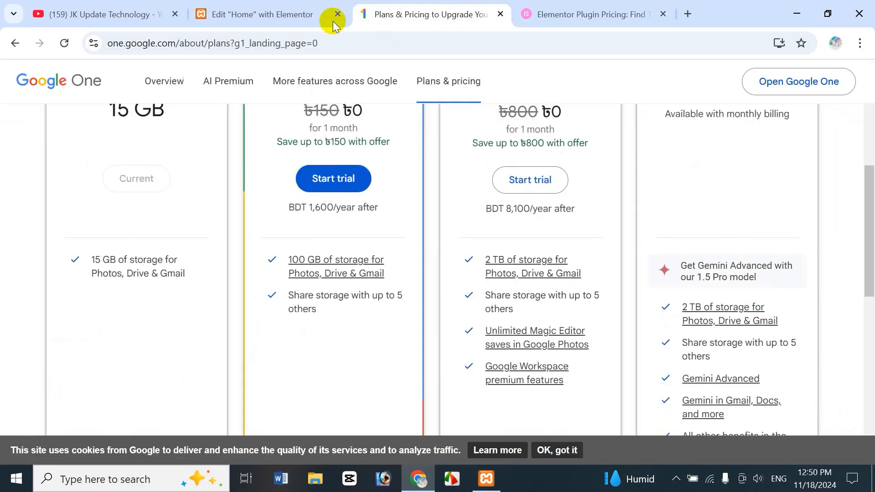
left_click(333, 19)
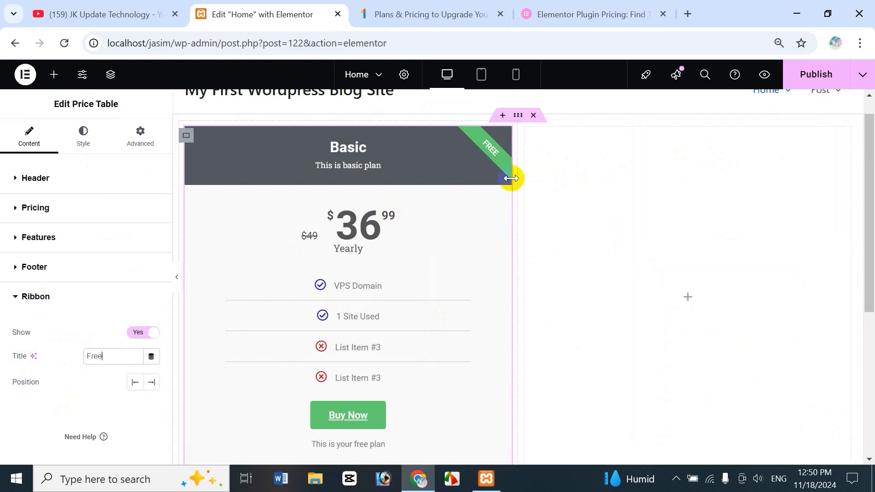
Step: Try the Free ribbon in the Left position and set its position to Right
left_click(135, 382)
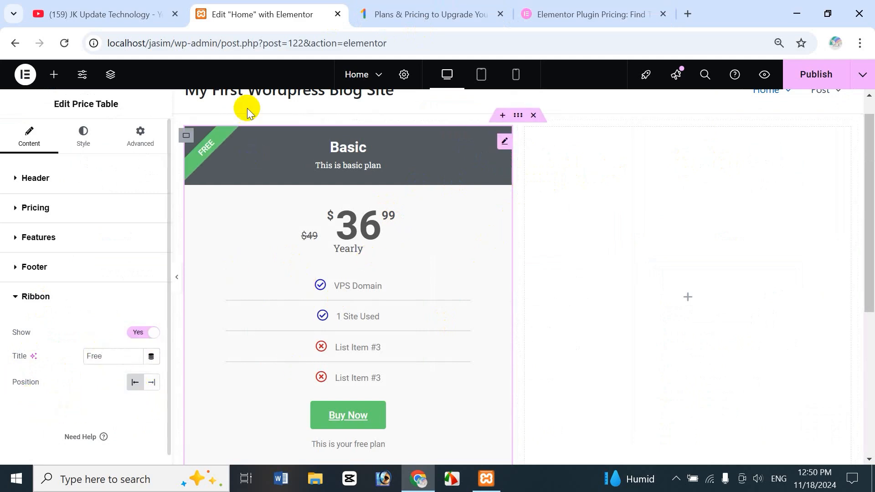
left_click(151, 382)
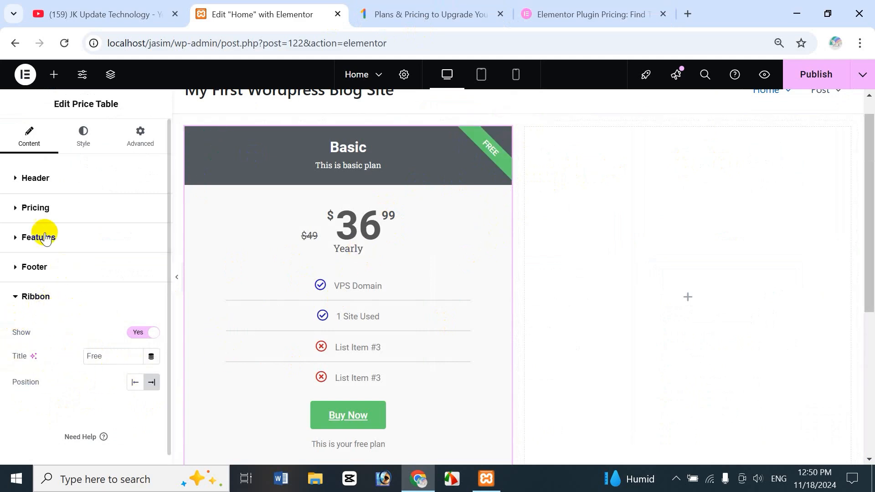
left_click(16, 298)
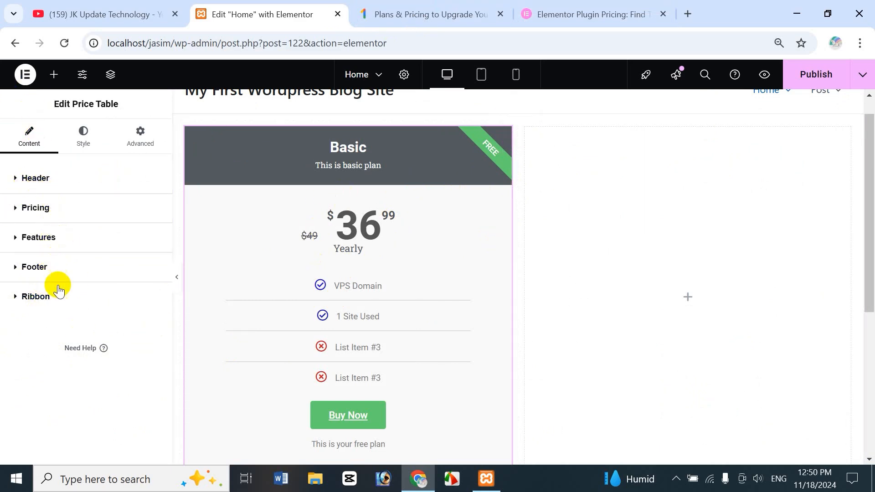
Step: Set the background color of the Price Table's header to the custom purple #91559E
left_click(86, 144)
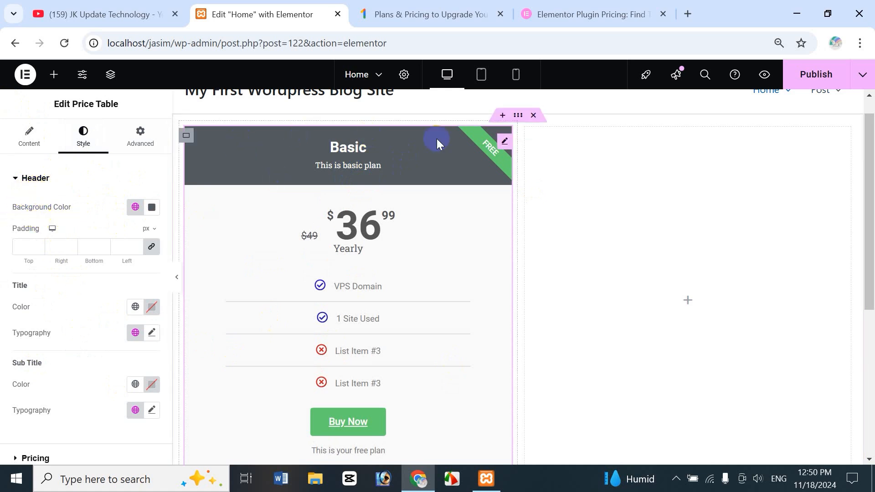
left_click(136, 208)
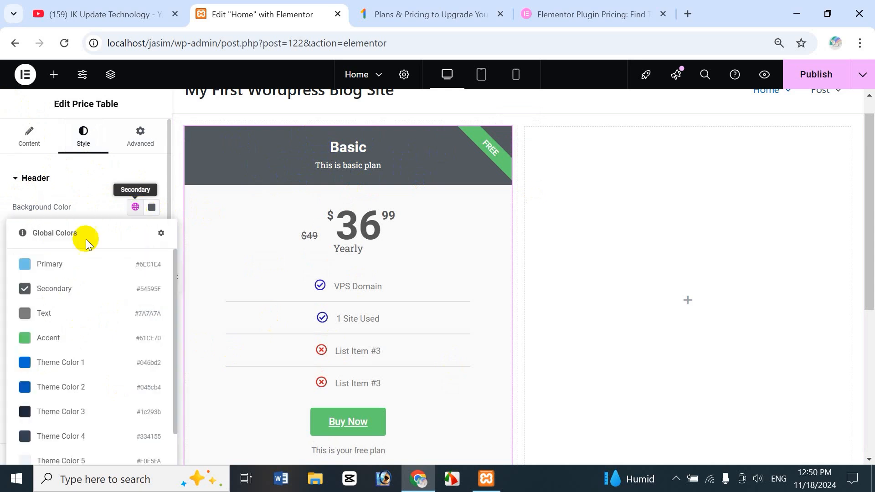
left_click(153, 209)
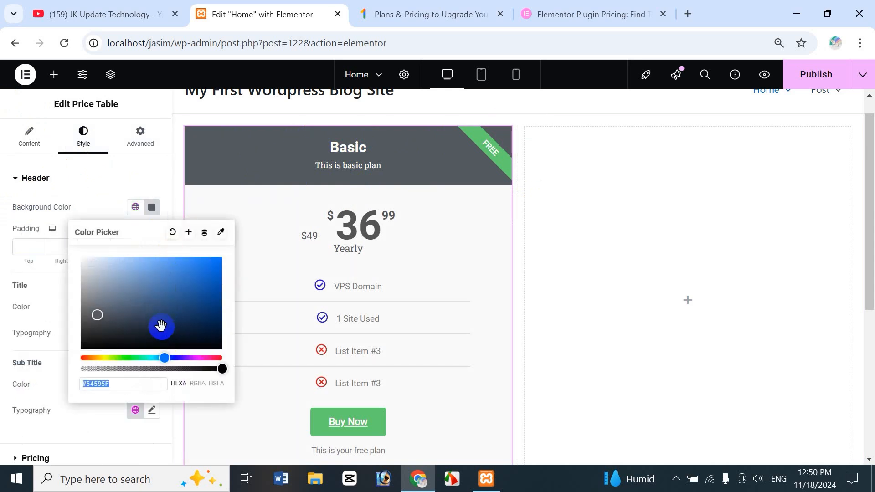
left_click(153, 292)
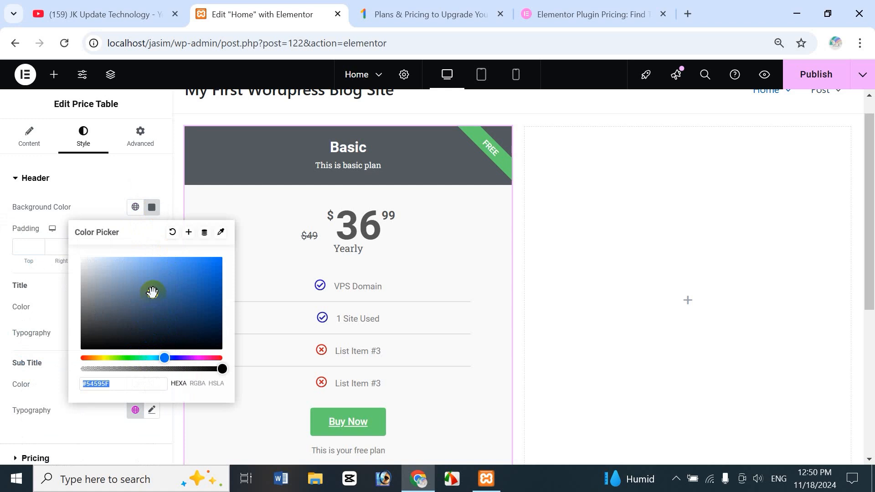
left_click(168, 310)
left_click_drag(145, 287, 133, 282)
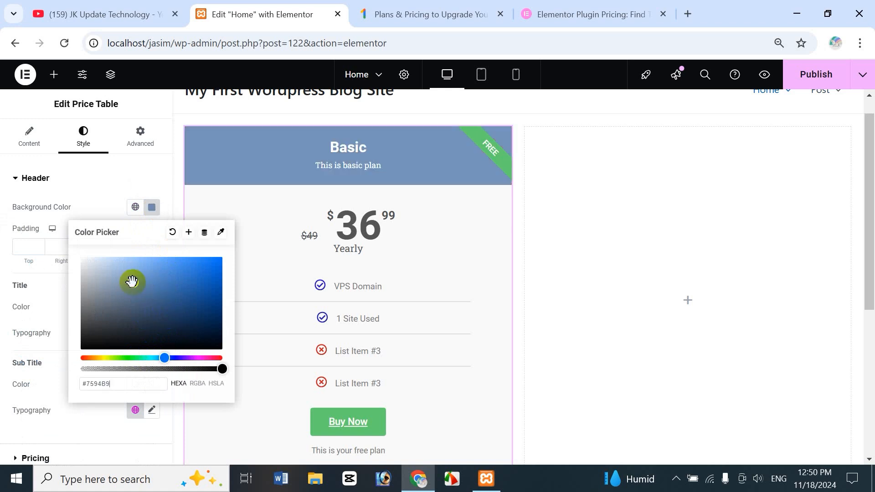
left_click(194, 357)
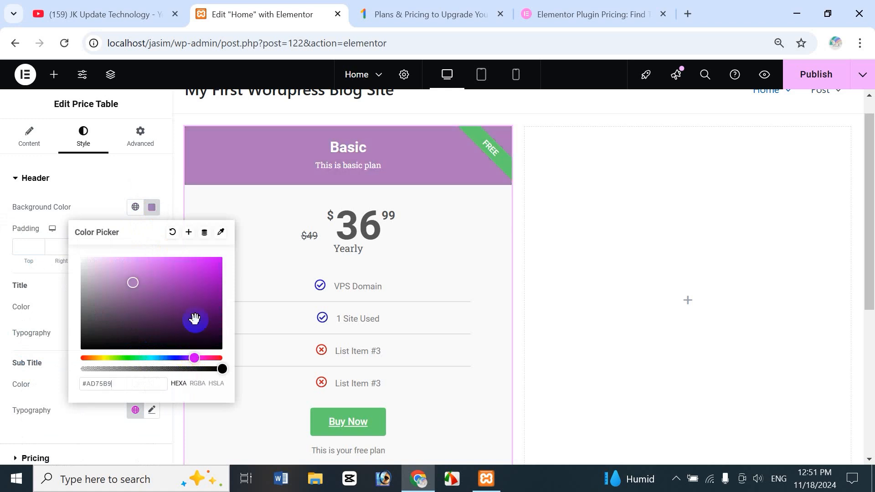
left_click(135, 312)
left_click(108, 296)
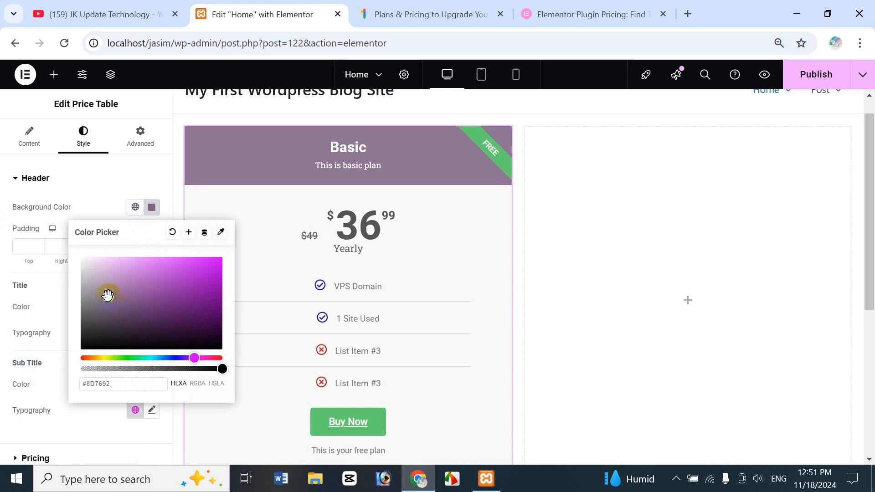
left_click(125, 311)
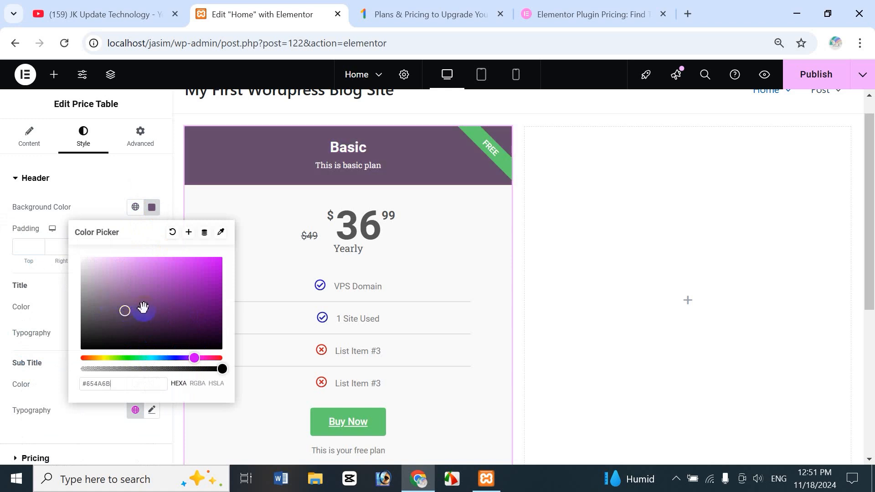
left_click(146, 291)
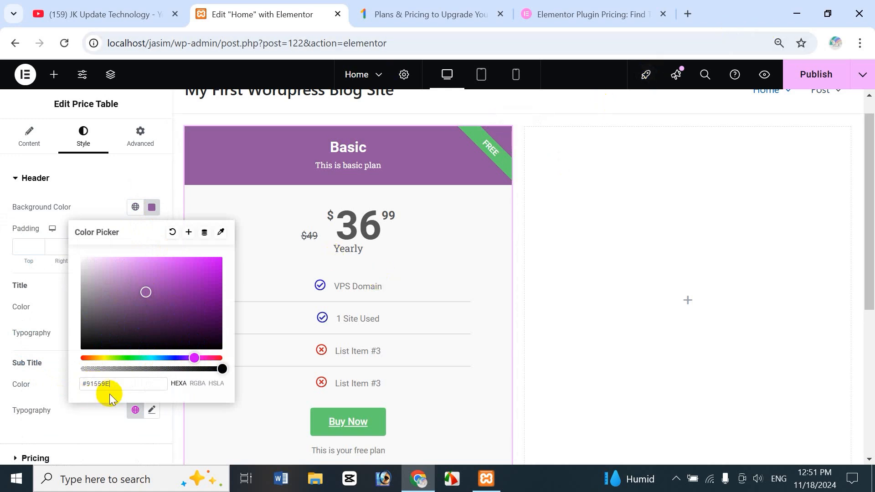
left_click(189, 233)
left_click(476, 299)
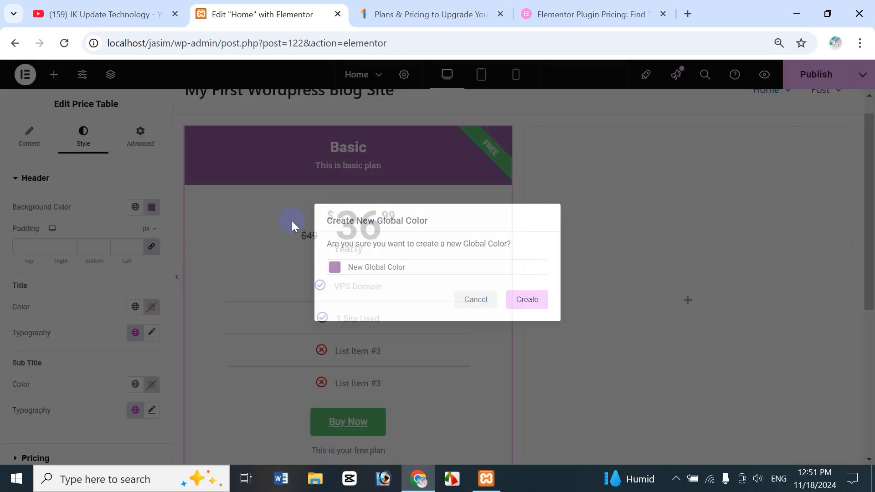
left_click(134, 208)
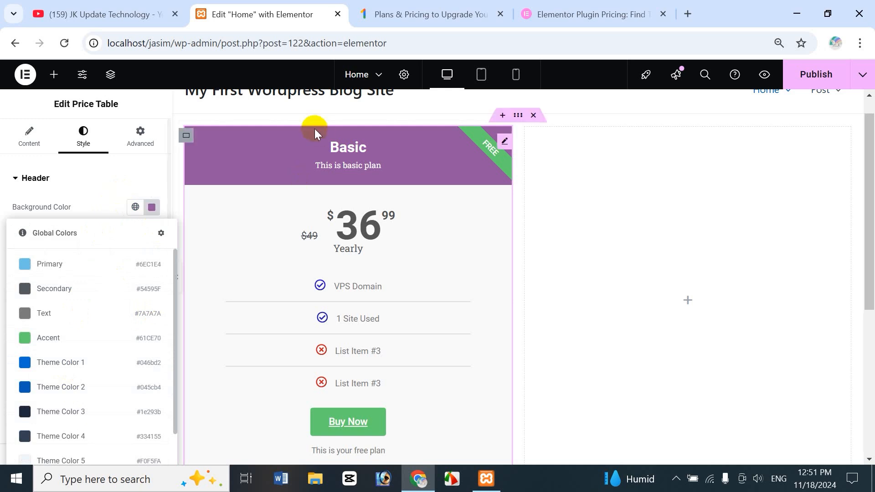
left_click(101, 203)
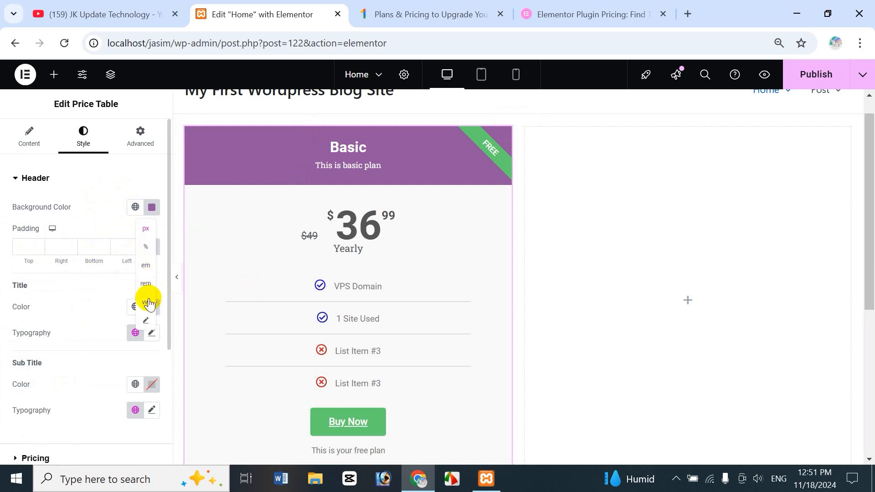
Step: Try header padding of 10 px and 50 px on all sides, and clear the padding values
left_click(149, 230)
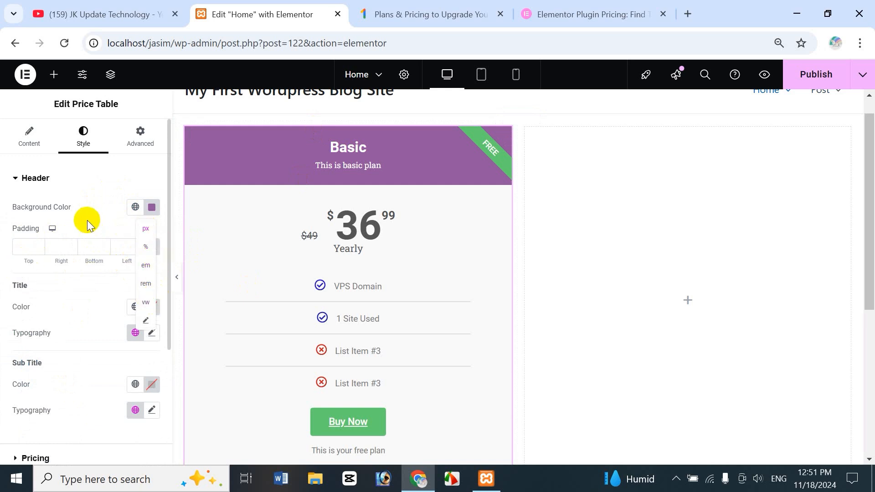
left_click(88, 221)
left_click(28, 244)
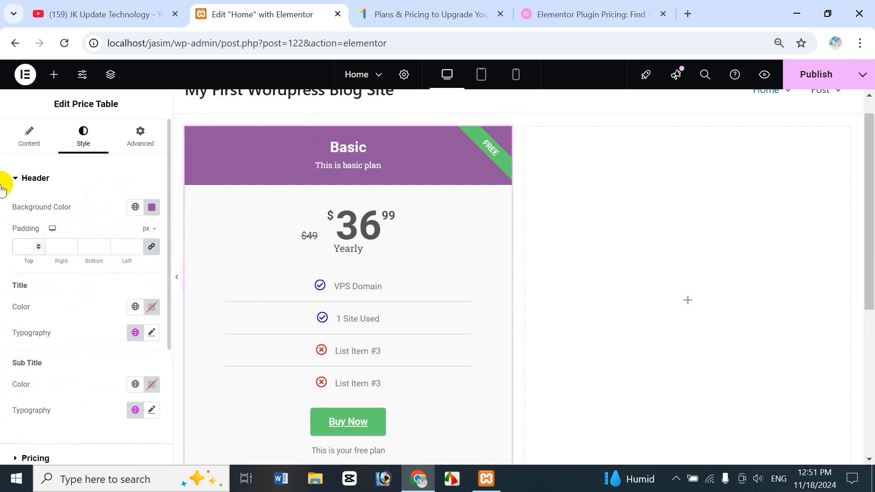
type("10")
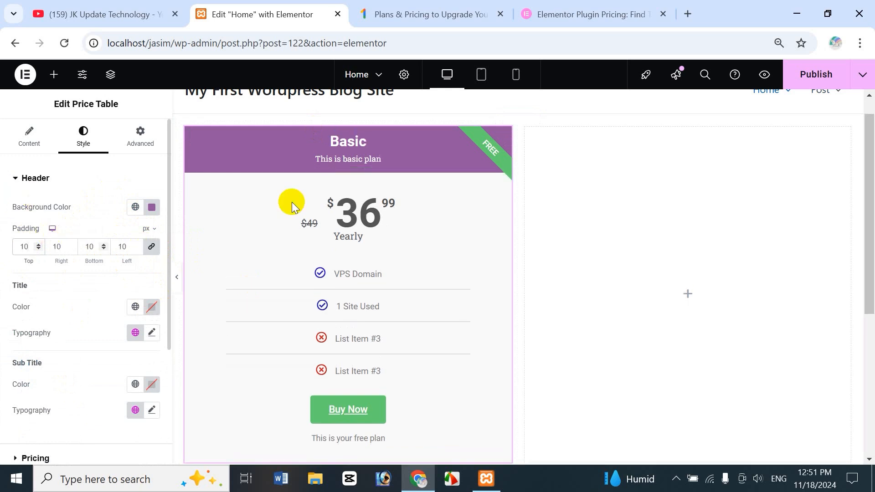
double_click(30, 246)
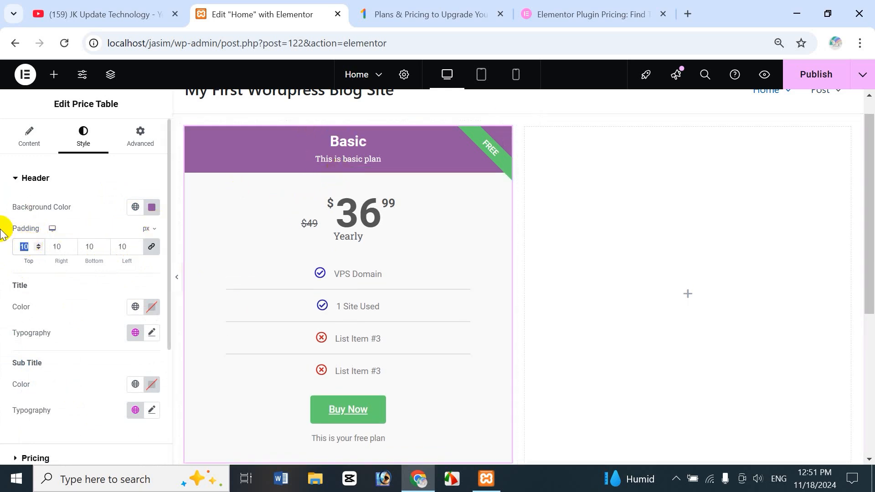
type("50")
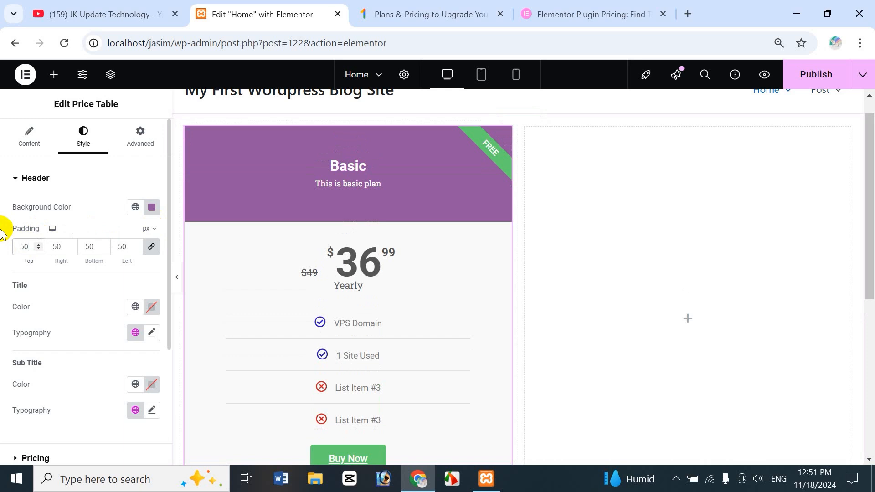
double_click(26, 247)
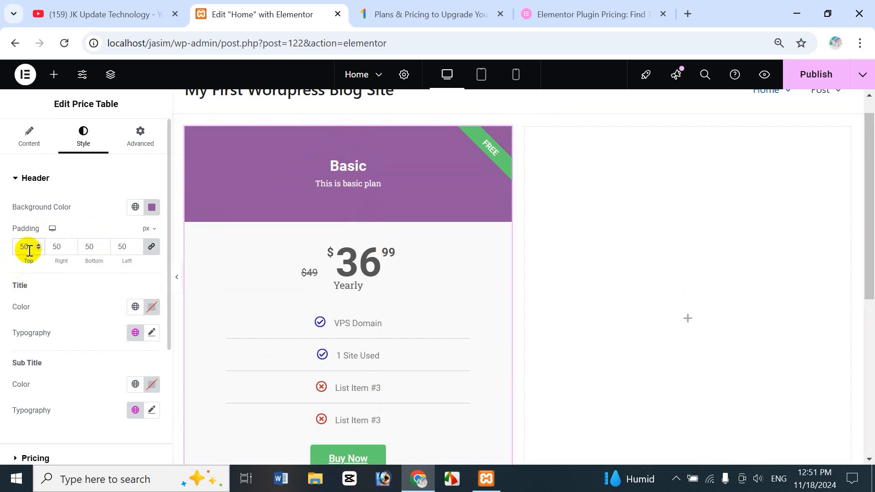
type("10")
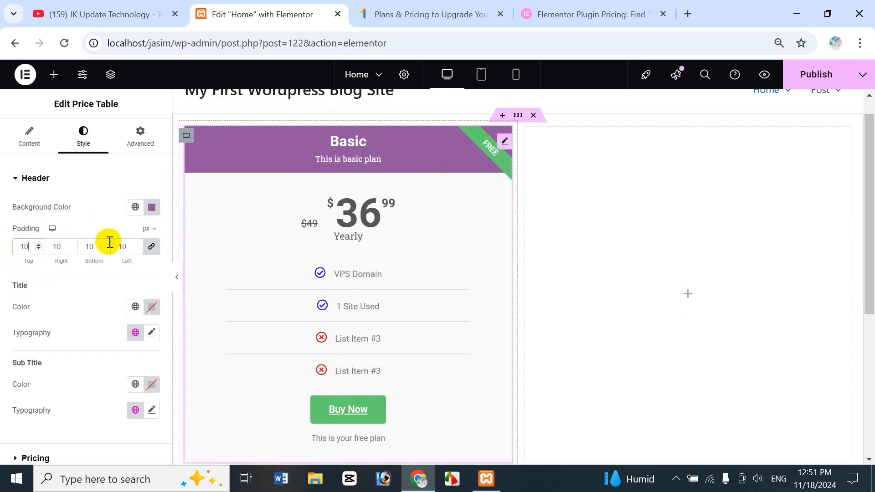
double_click(27, 247)
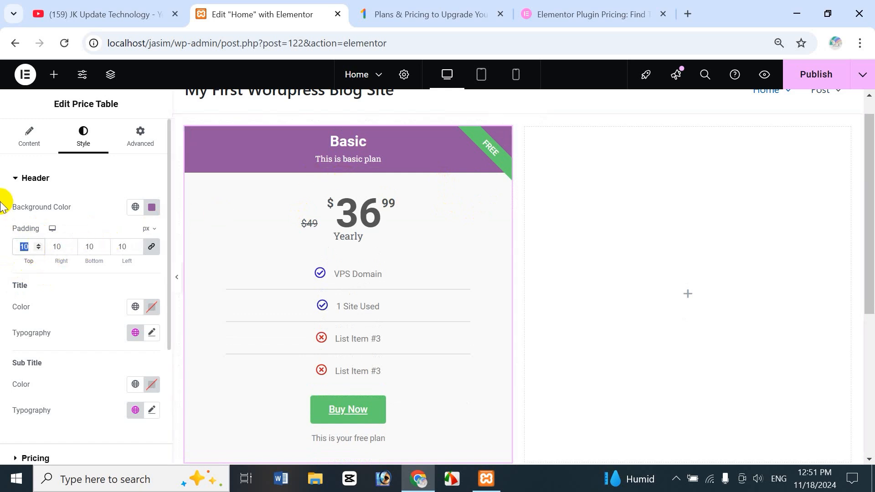
key("BackSpace")
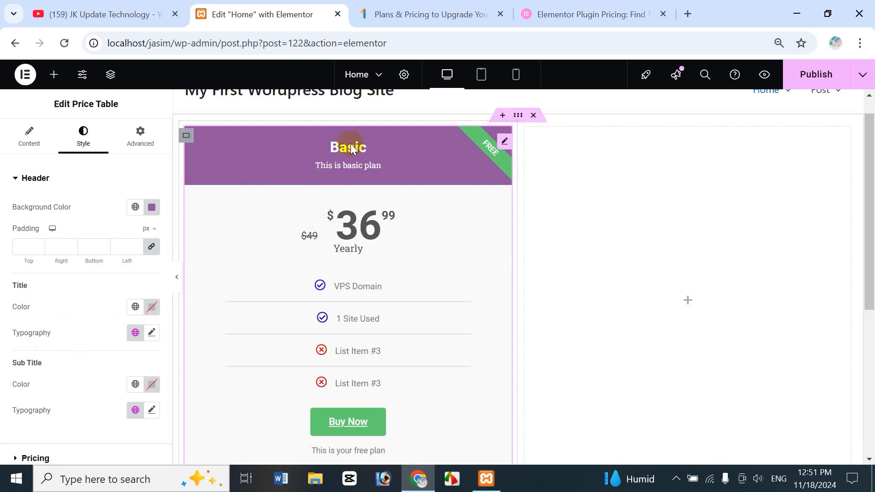
Step: Set the color of the header's Basic title to the custom yellow #D4CC1A
left_click(151, 307)
left_click(190, 204)
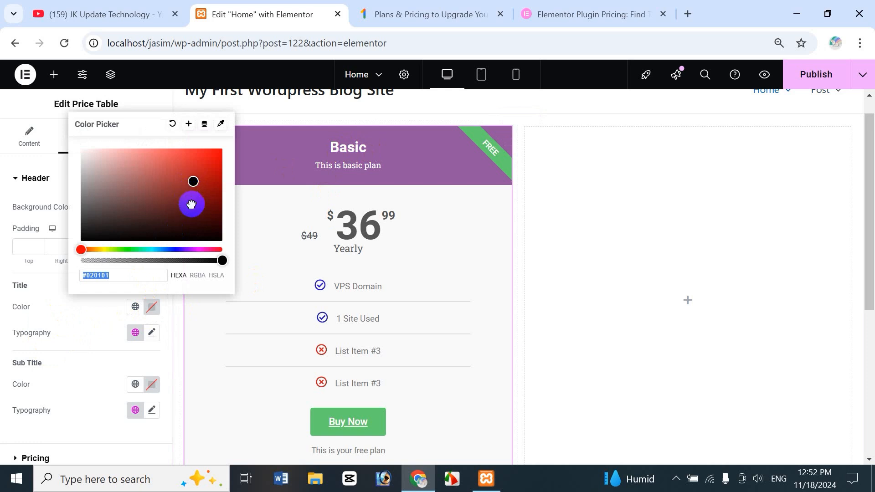
left_click(171, 247)
left_click(203, 183)
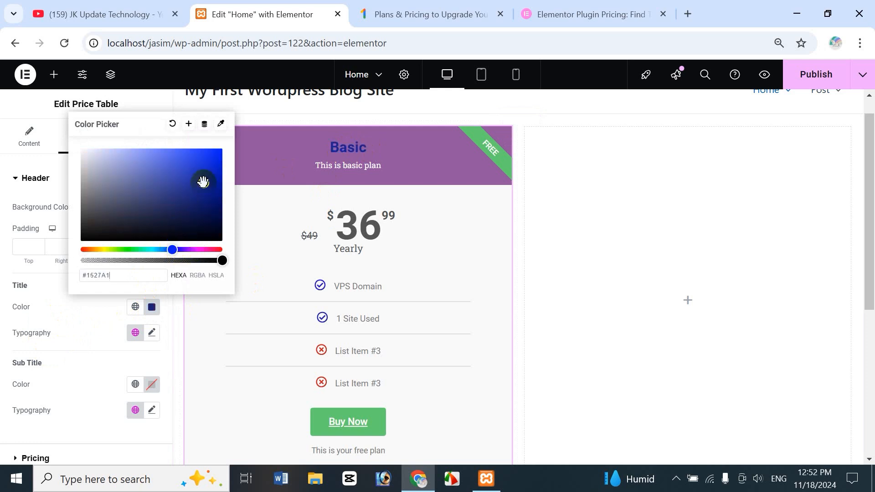
left_click(104, 249)
left_click(177, 219)
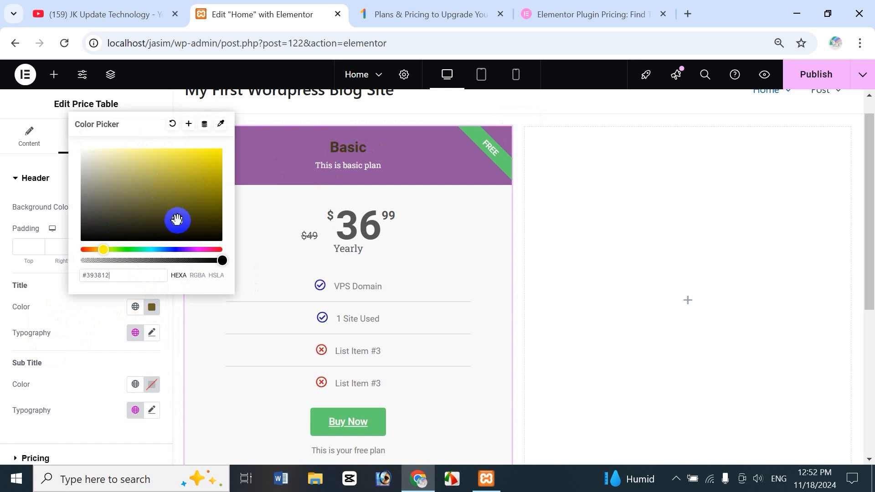
left_click_drag(178, 220, 189, 172)
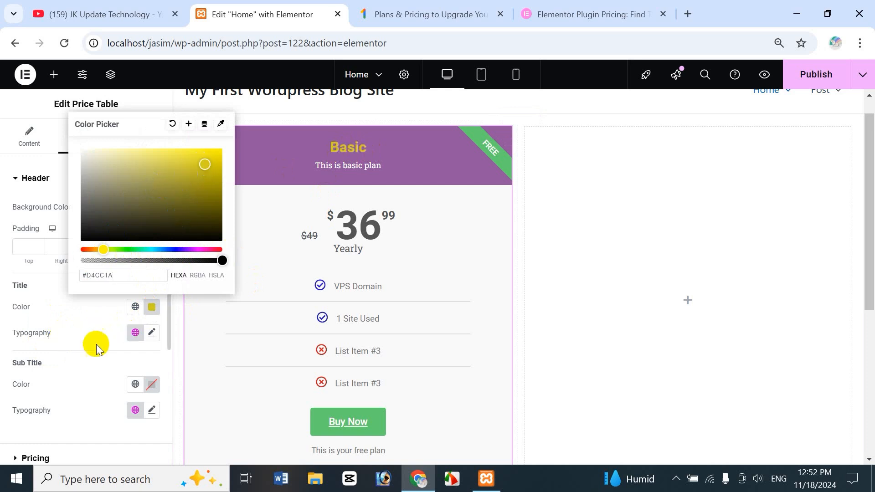
Step: Set the header title's typography to Roboto Mono, size 28 px, weight 900 (Black)
left_click(152, 333)
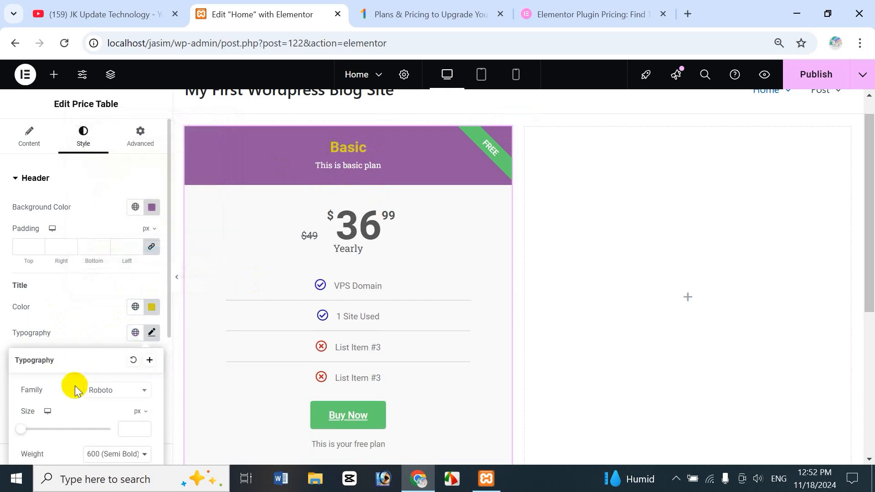
scroll(78, 393, "down", 4)
scroll(78, 393, "up", 3)
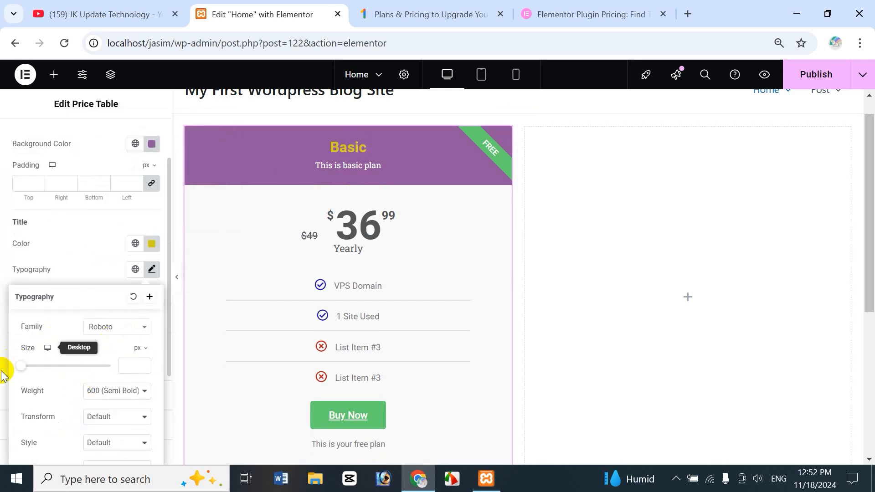
left_click(129, 333)
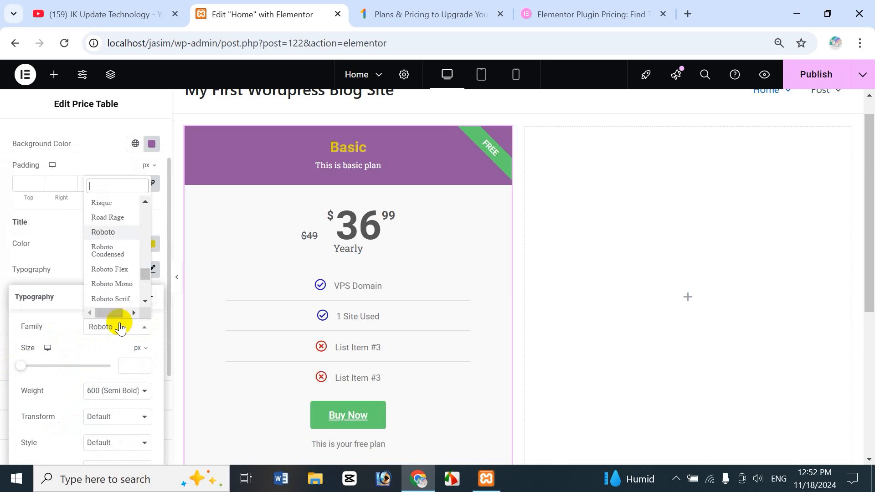
left_click(111, 294)
mouse_move(20, 366)
left_mouse_down()
mouse_move(57, 366)
mouse_move(36, 364)
left_mouse_up()
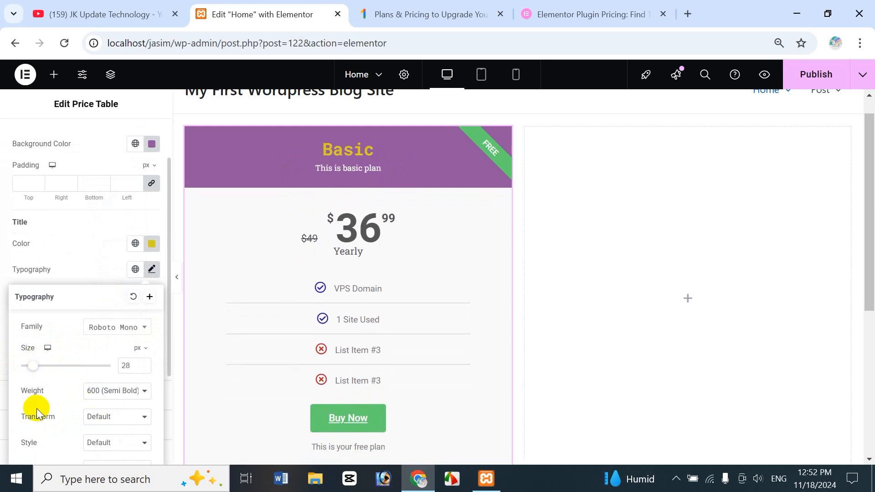
left_click(109, 391)
left_click(109, 324)
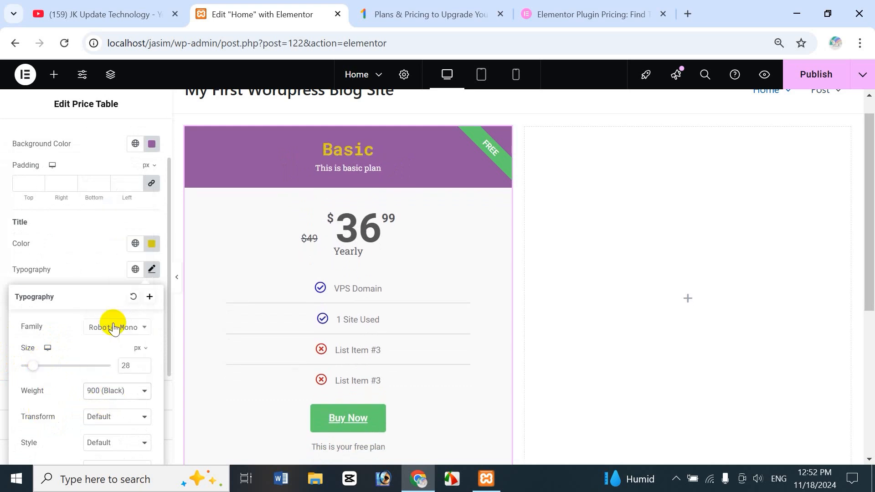
Step: Try the Uppercase text transform on the header's Basic title and set the transform back to Default
left_click(101, 417)
left_click(131, 350)
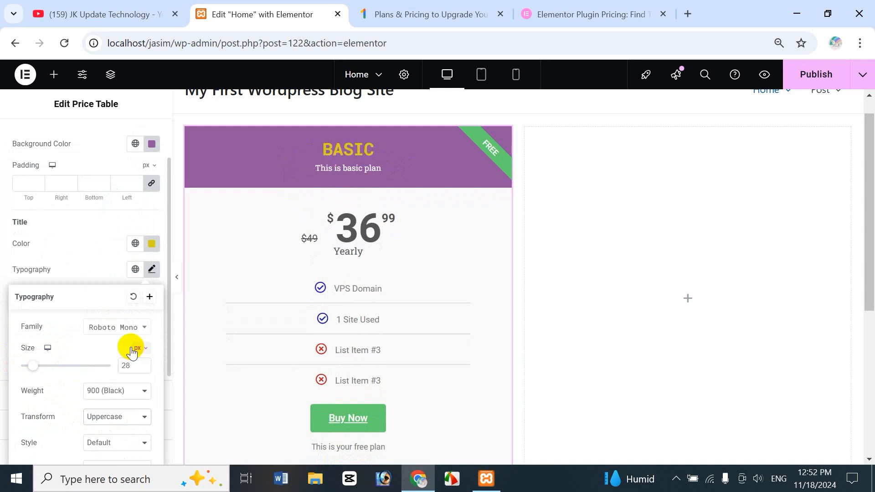
left_click(111, 417)
left_click(119, 336)
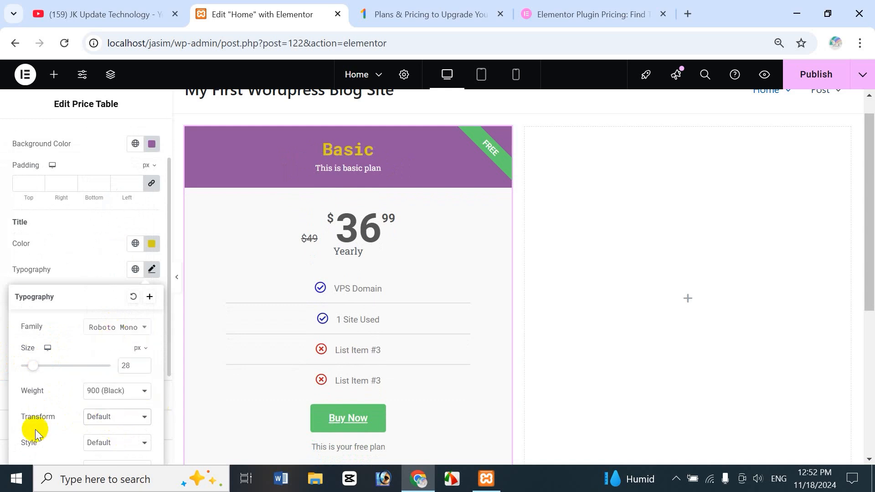
Step: Set the header title's line height to 21 px, letter spacing to 0.5 px and word spacing to 2 px
scroll(75, 403, "up", 2)
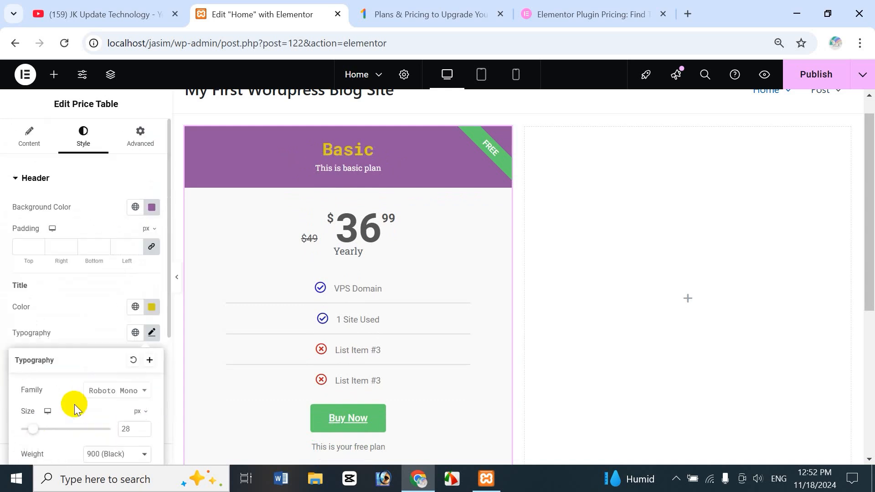
scroll(79, 409, "down", 3)
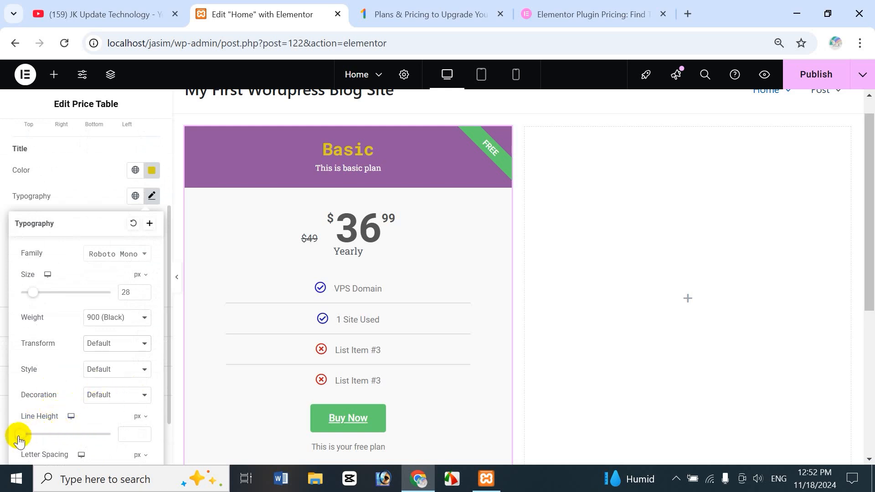
left_click_drag(18, 440, 37, 439)
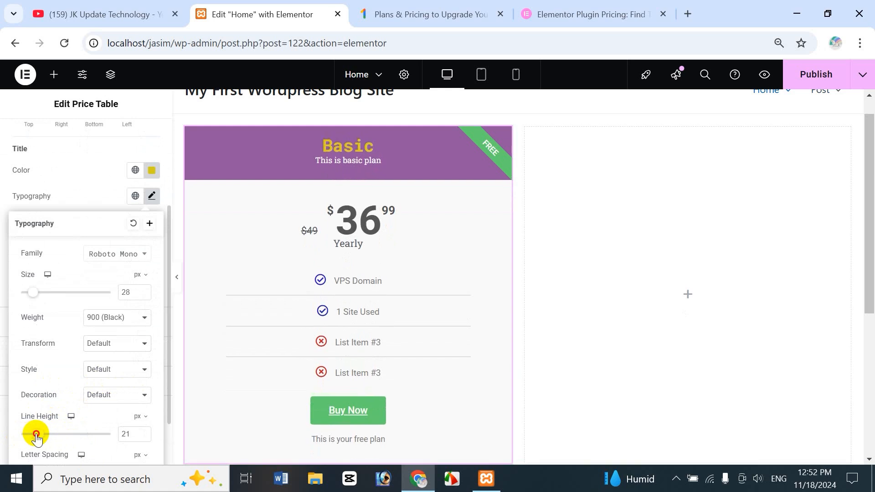
scroll(92, 427, "up", 2)
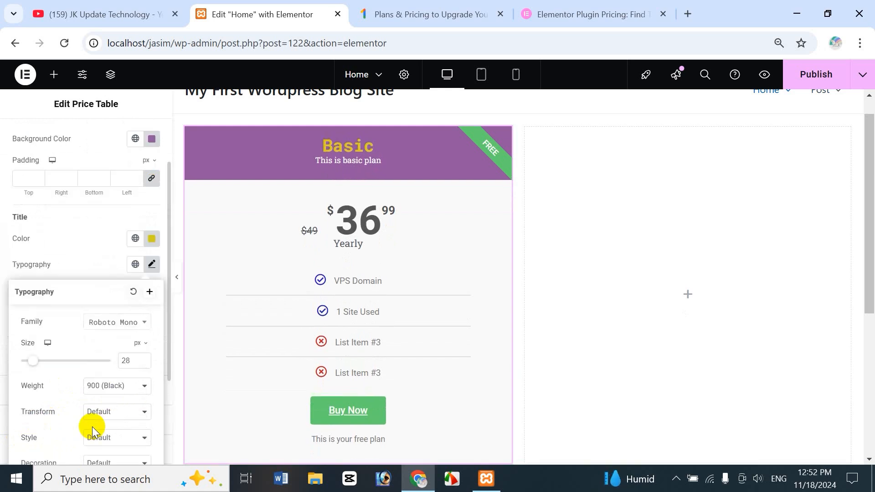
scroll(50, 422, "down", 3)
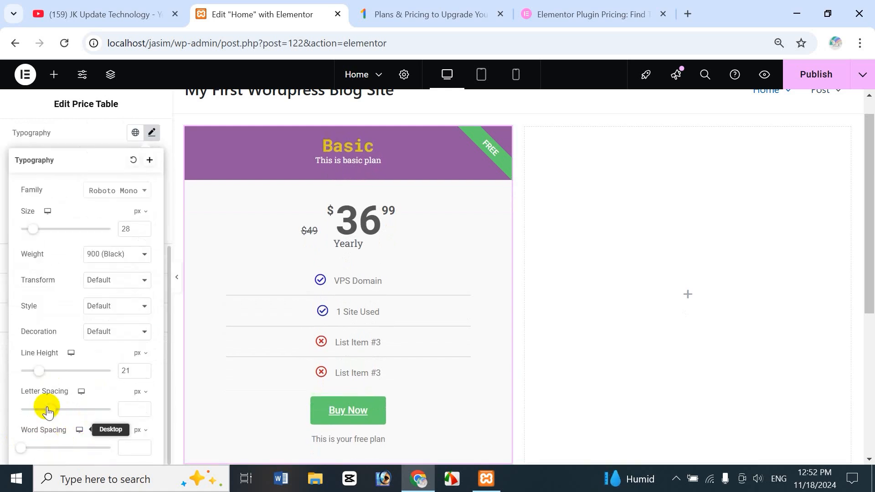
mouse_move(53, 414)
left_mouse_down()
mouse_move(110, 413)
mouse_move(47, 415)
mouse_move(57, 418)
left_mouse_up()
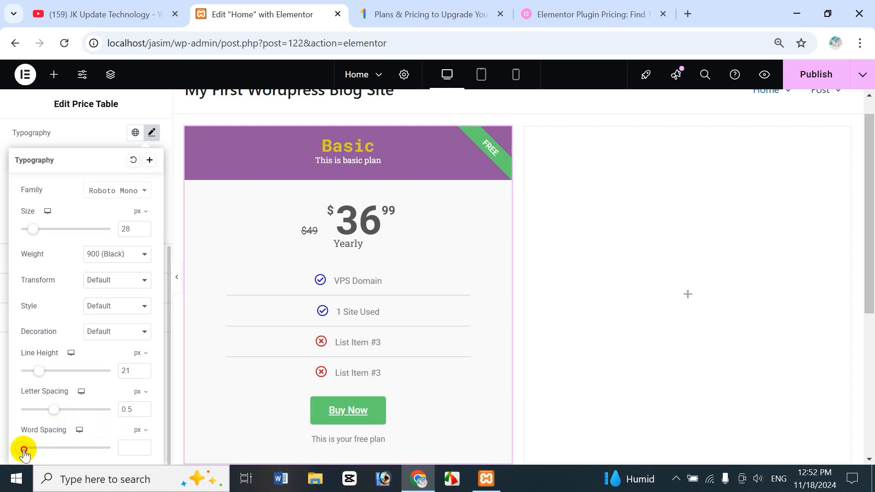
mouse_move(24, 453)
left_mouse_down()
mouse_move(73, 449)
mouse_move(29, 451)
left_mouse_up()
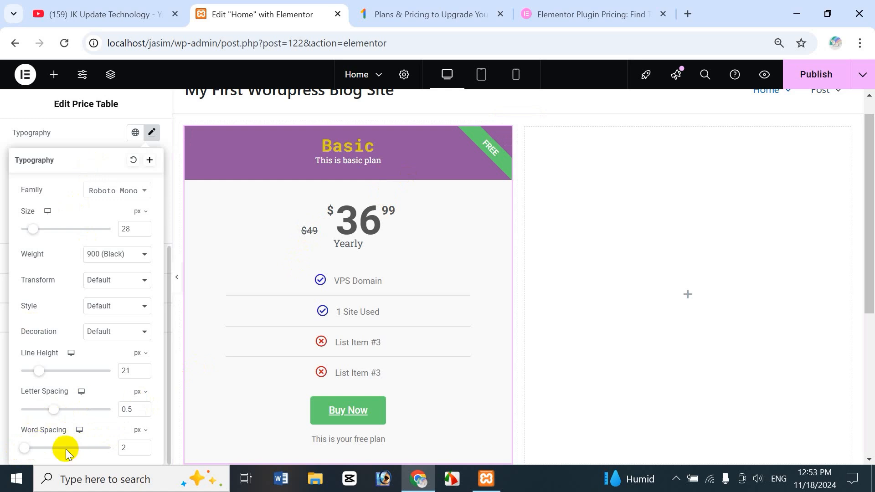
left_click(149, 164)
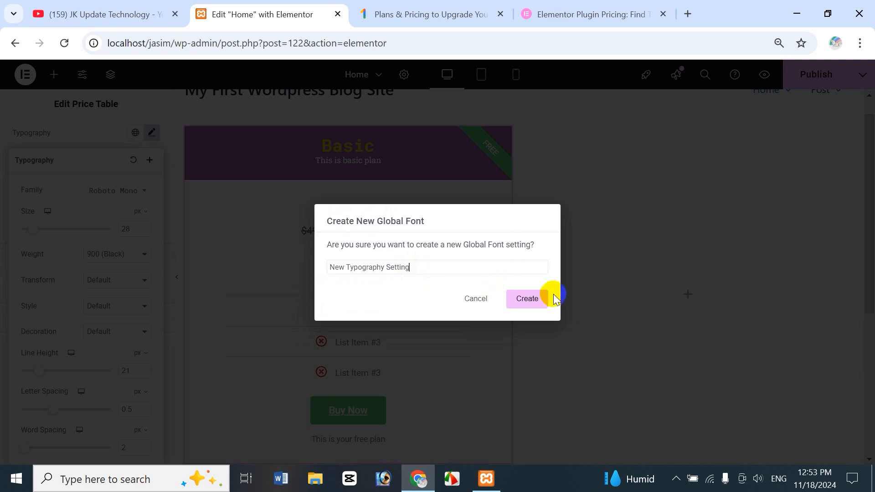
left_click(472, 302)
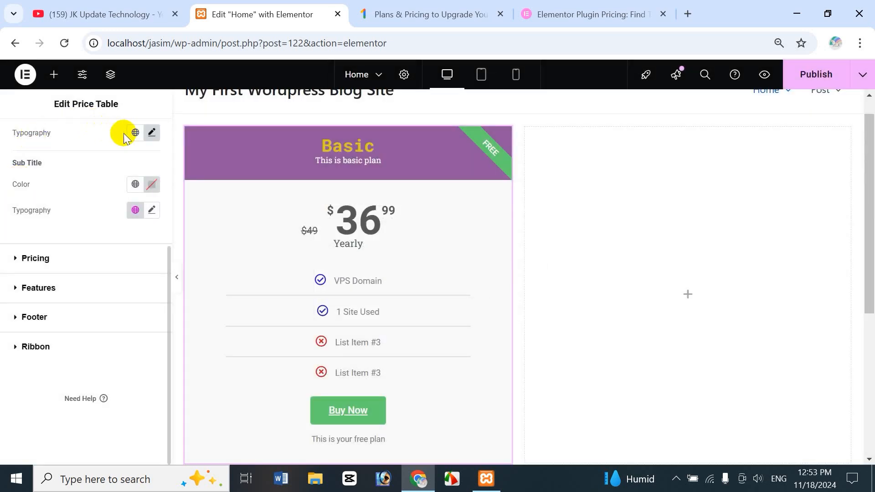
left_click(135, 134)
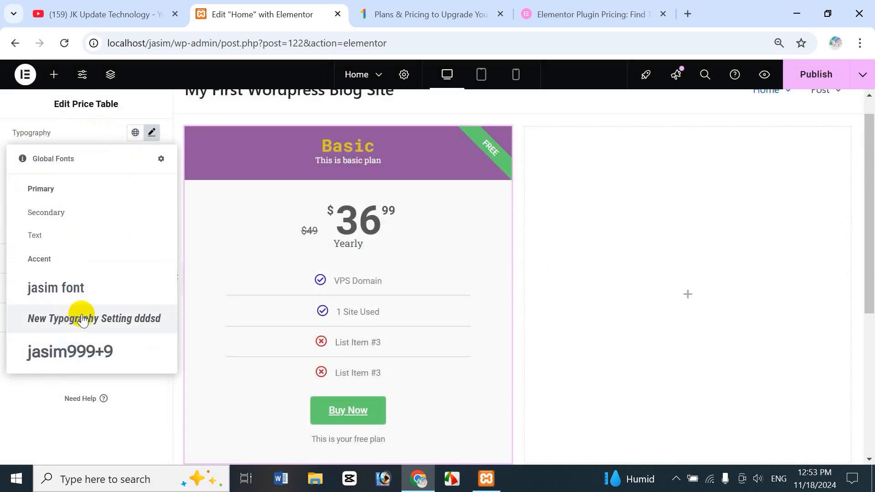
left_click(153, 136)
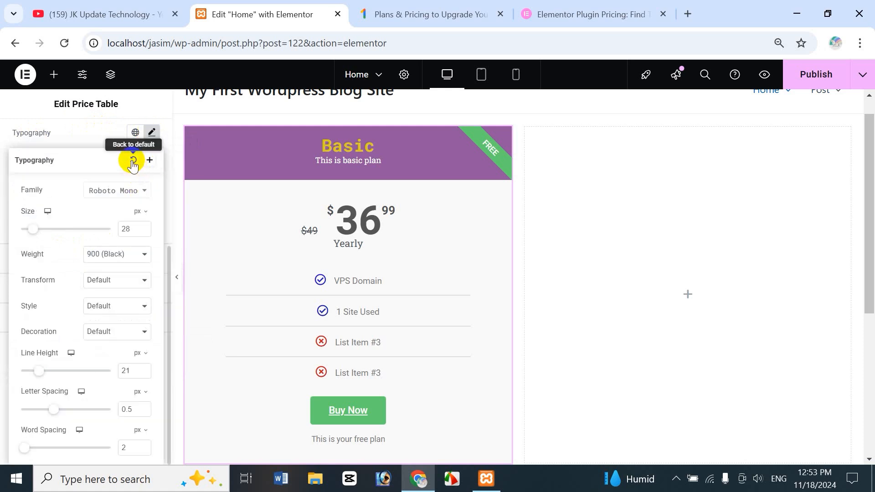
left_click(103, 137)
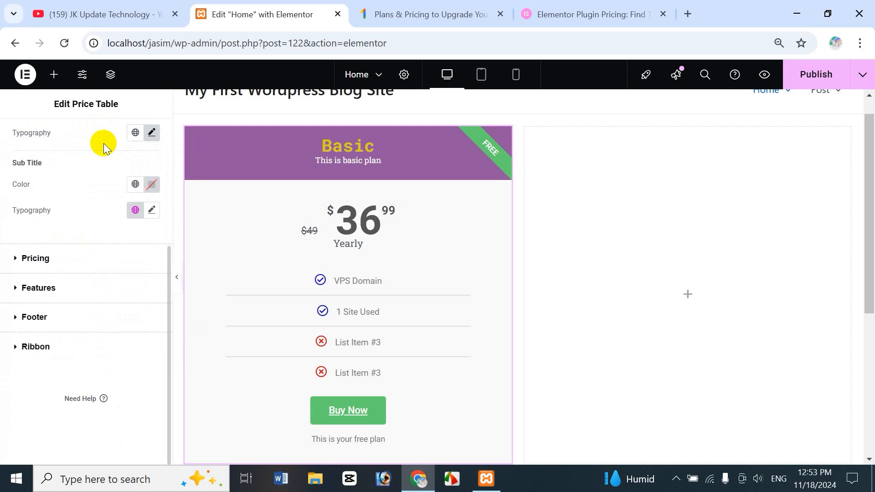
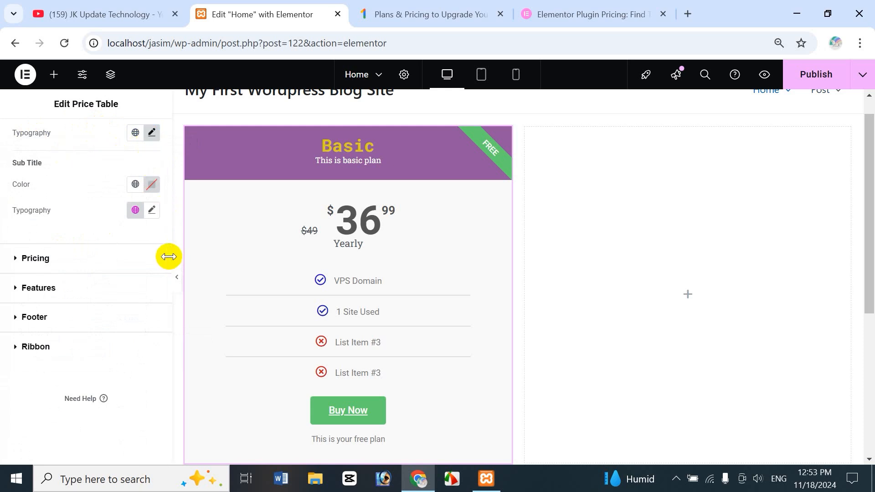
Step: Set the price table's subtitle text color to the near-black green #1C1F1D
scroll(168, 256, "up", 3)
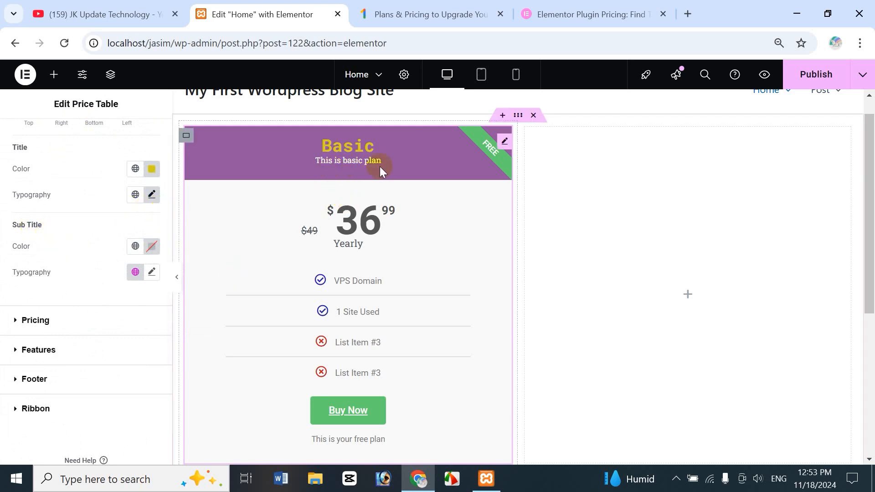
left_click(152, 247)
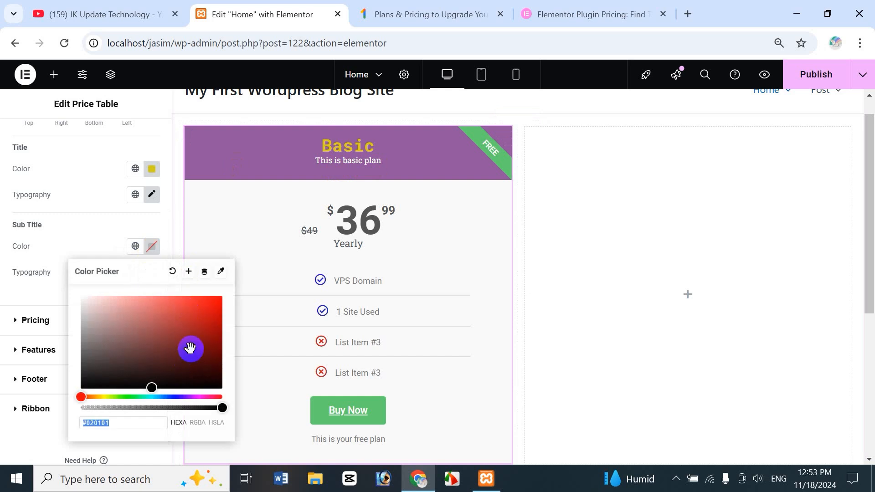
left_click(182, 335)
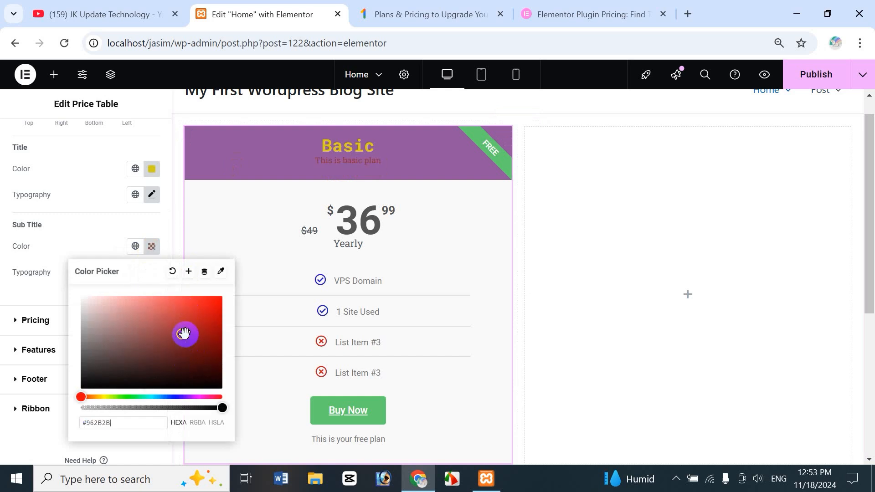
left_click(172, 397)
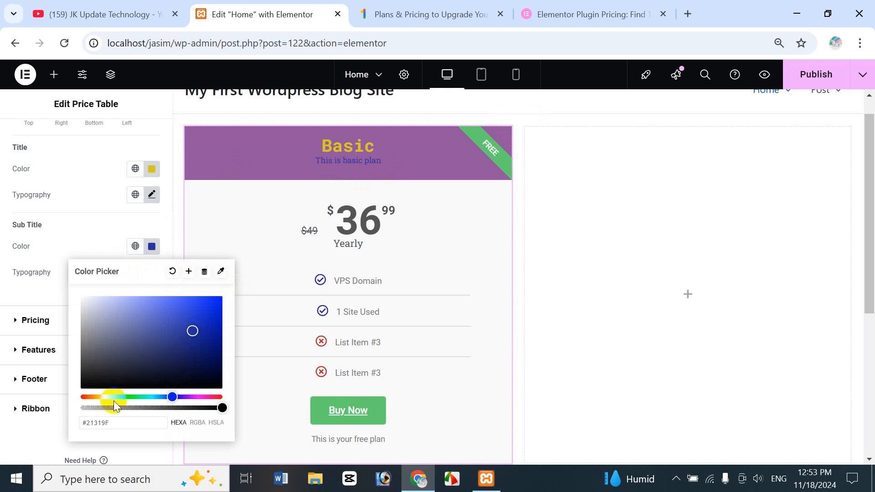
left_click(129, 398)
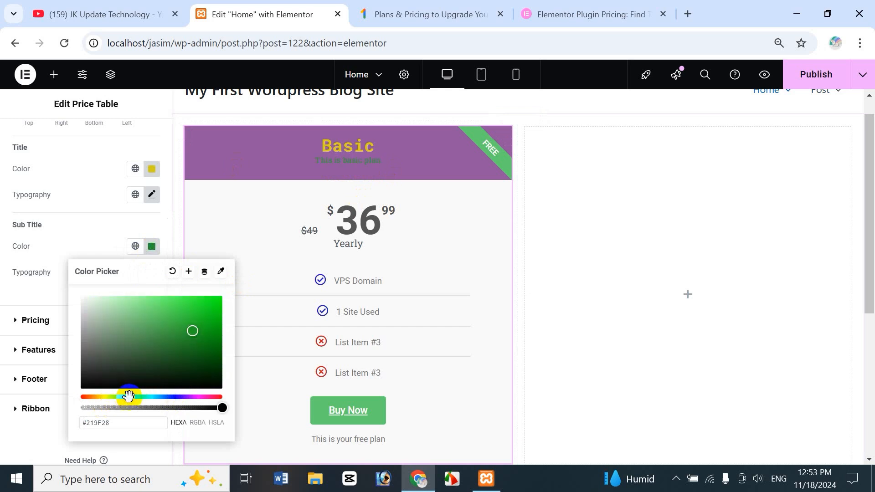
left_click(86, 398)
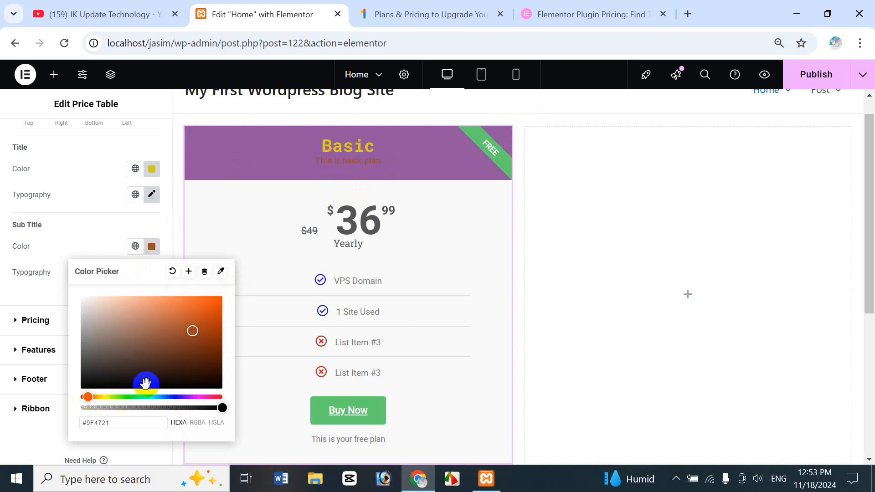
left_click(186, 383)
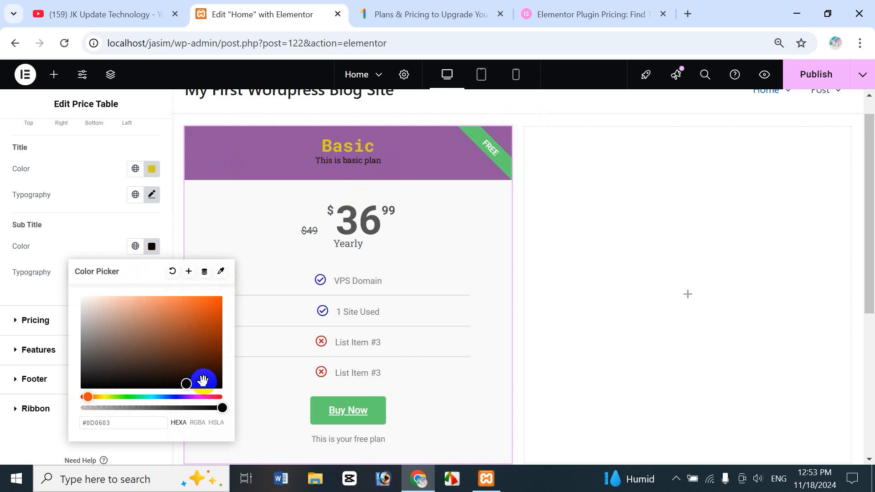
left_click_drag(207, 377, 188, 378)
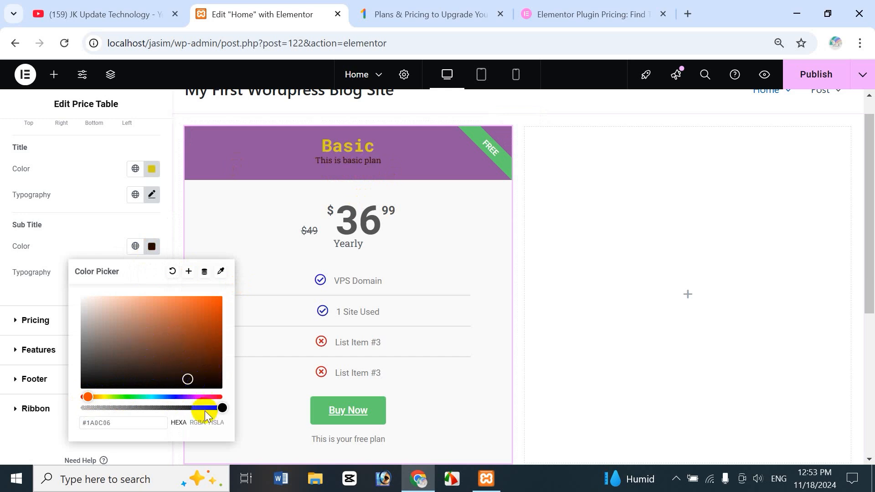
left_click(202, 398)
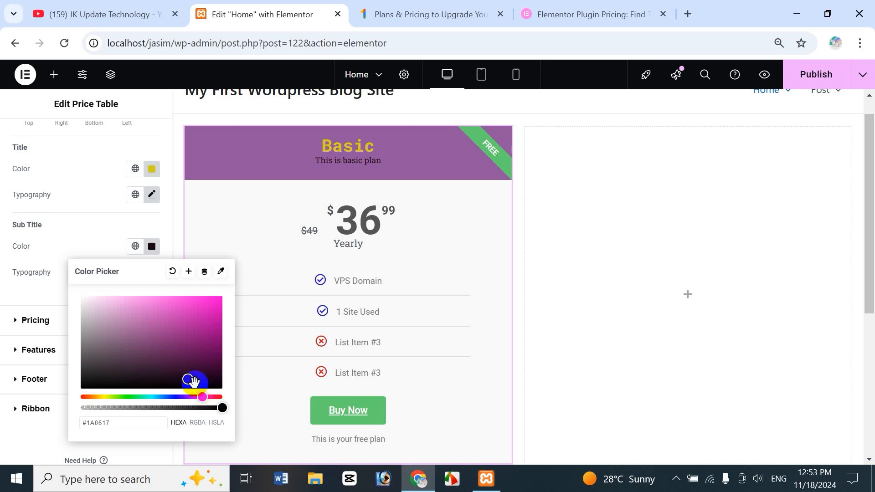
left_click(203, 353)
left_click(170, 397)
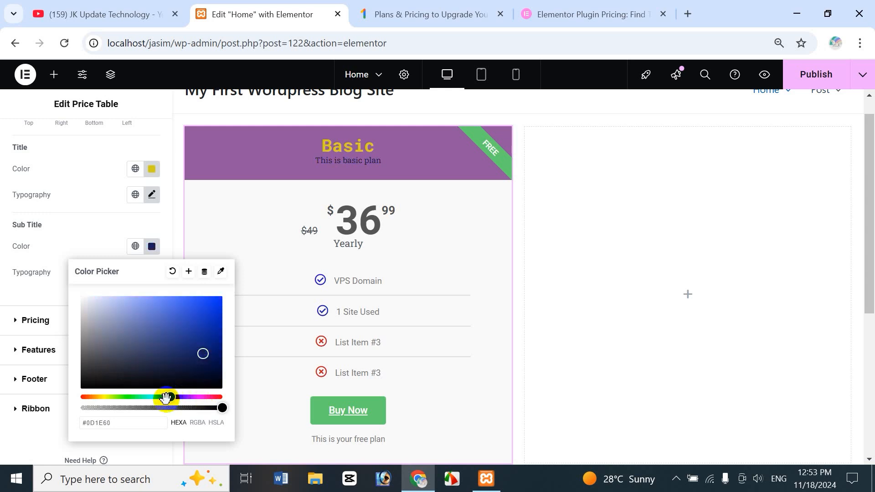
left_click(156, 358)
left_click_drag(148, 396, 133, 397)
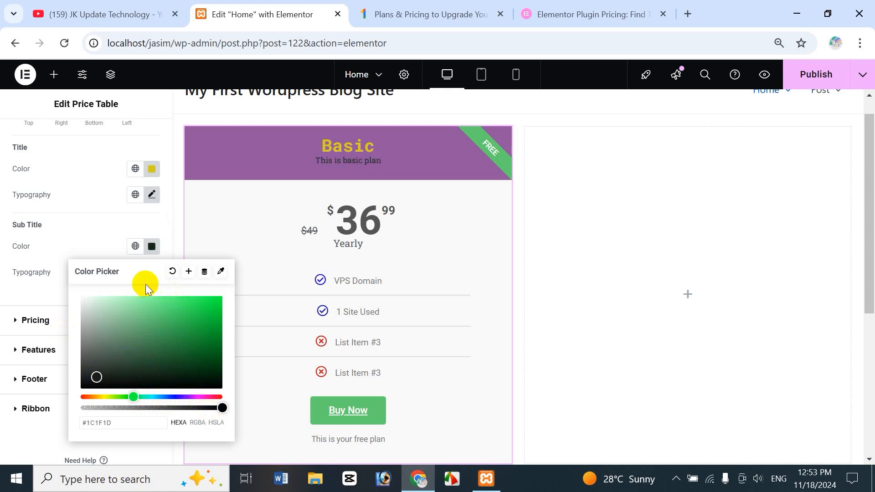
left_click(78, 243)
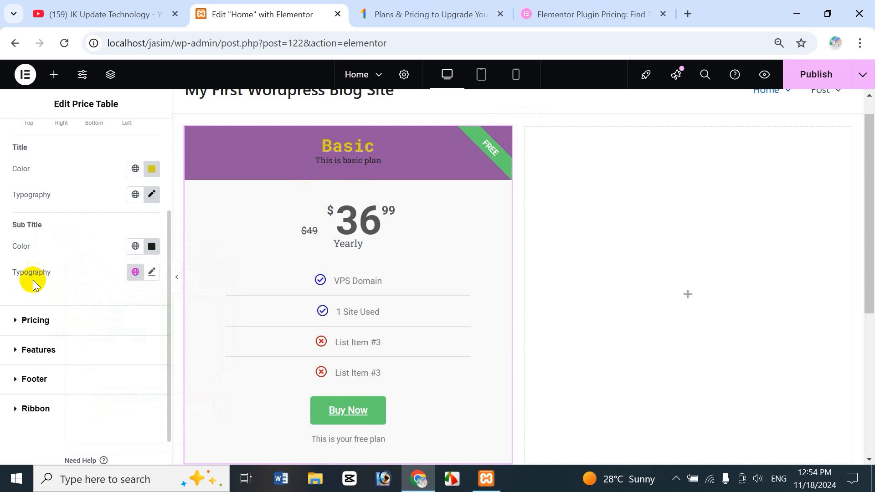
Step: Increase the subtitle's font size to 17 px in its typography settings
left_click(151, 274)
left_click_drag(19, 370, 27, 372)
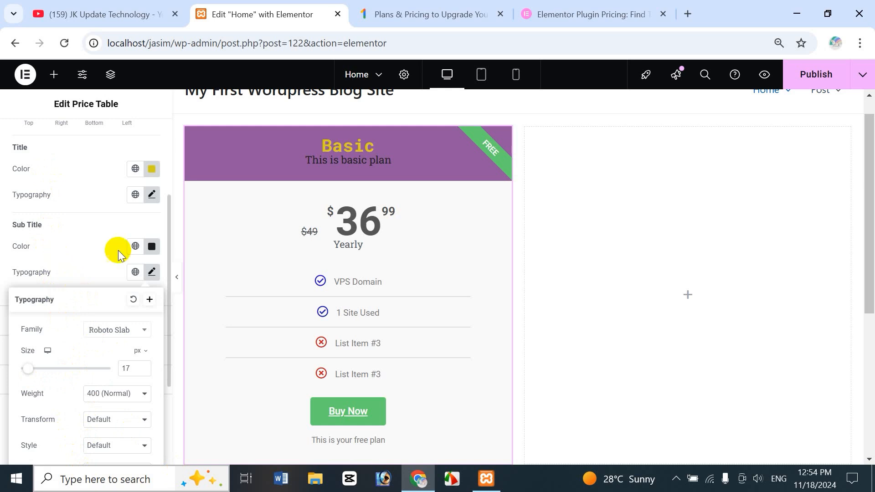
left_click(86, 268)
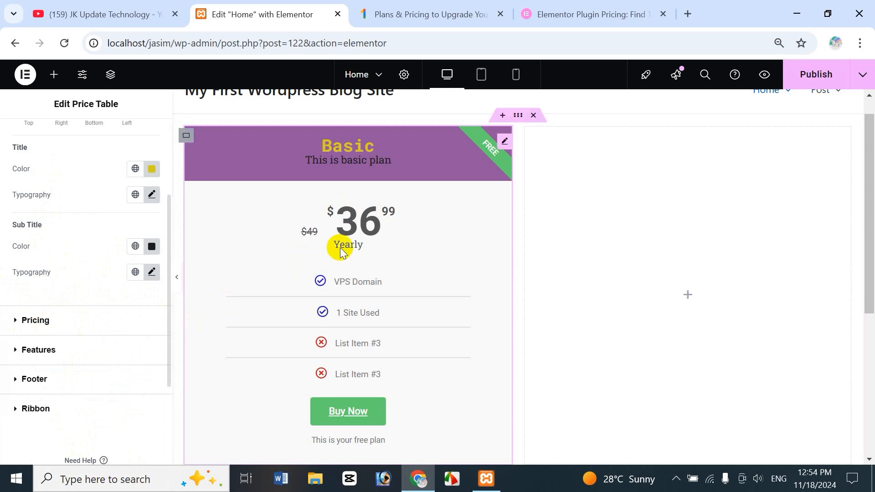
Step: Give the price table's pricing section a khaki background color, #C3BA87
left_click(17, 321)
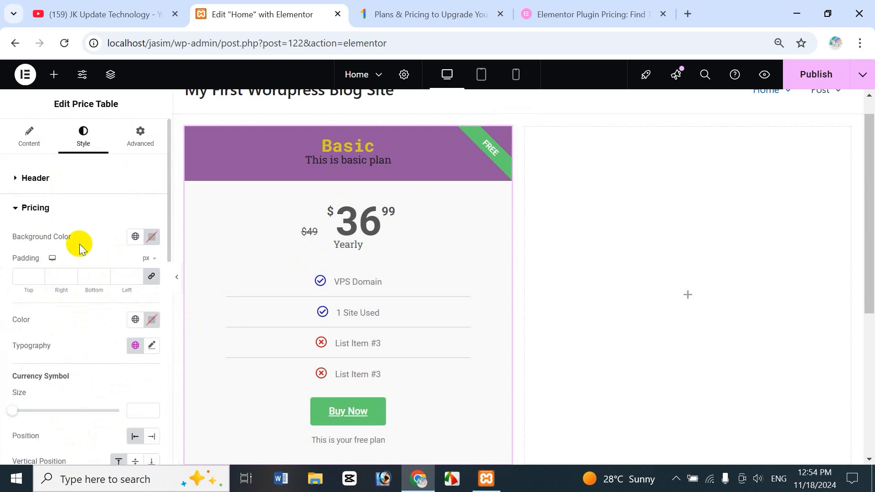
left_click(135, 236)
left_click(151, 237)
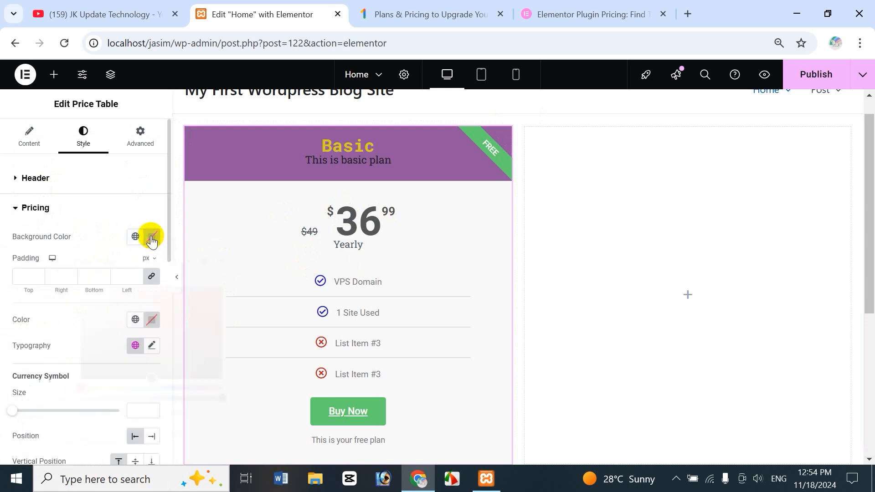
left_click(126, 354)
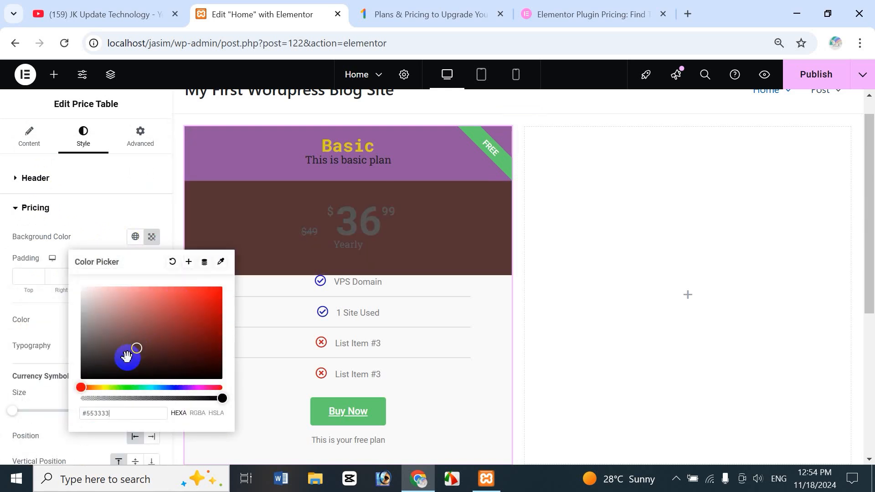
left_click(118, 311)
left_click(105, 338)
left_click(97, 318)
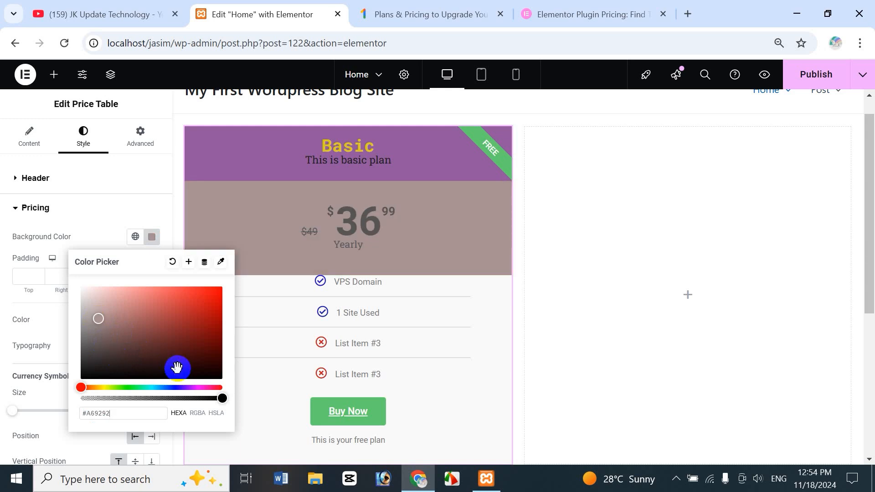
left_click(166, 369)
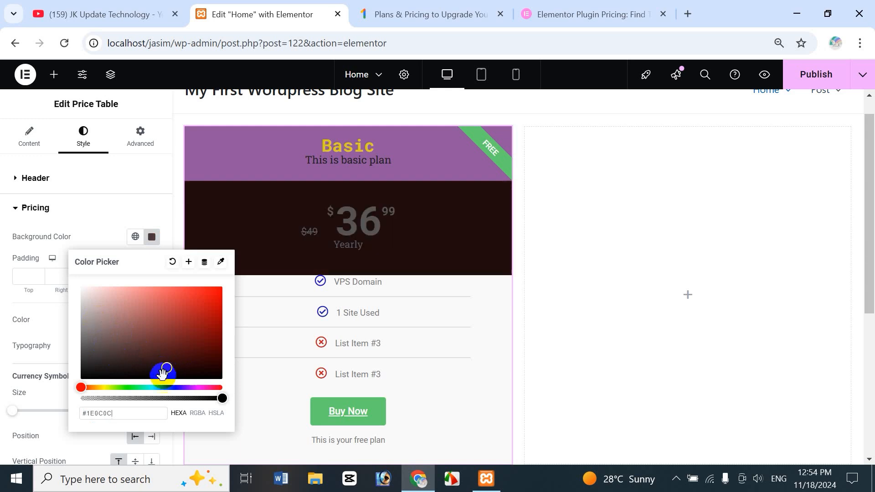
left_click(113, 387)
left_click(120, 311)
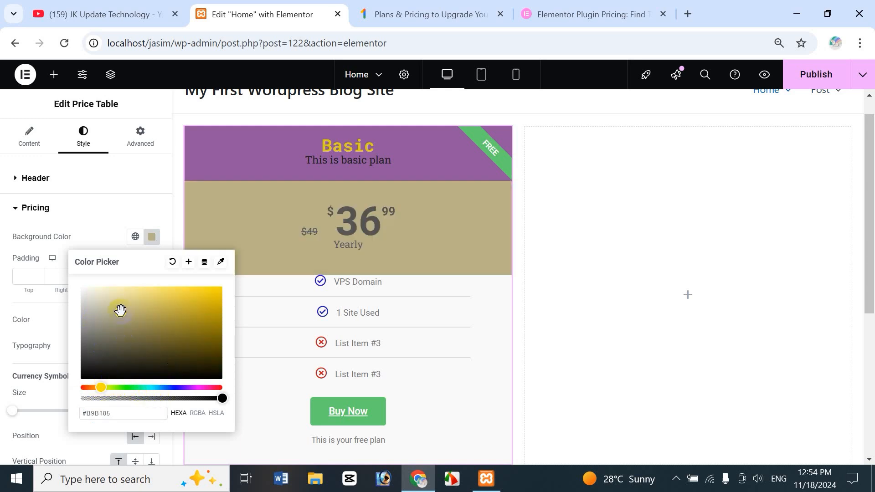
left_click(100, 318)
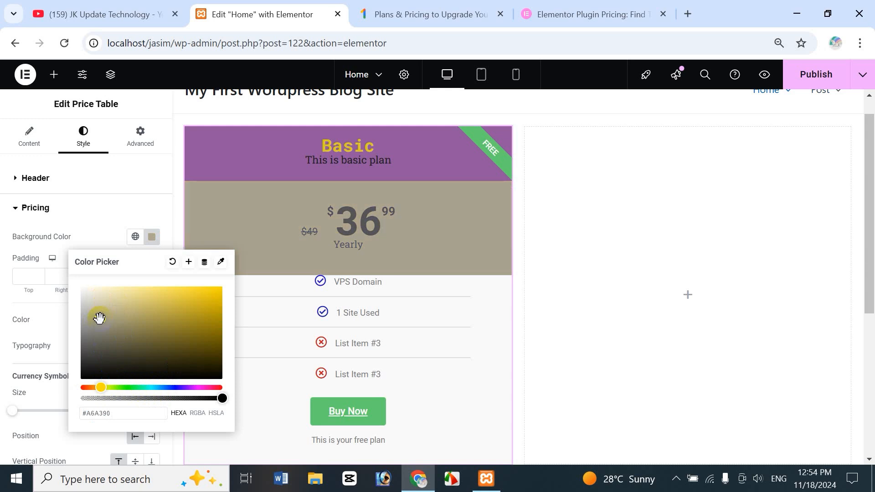
left_click(123, 333)
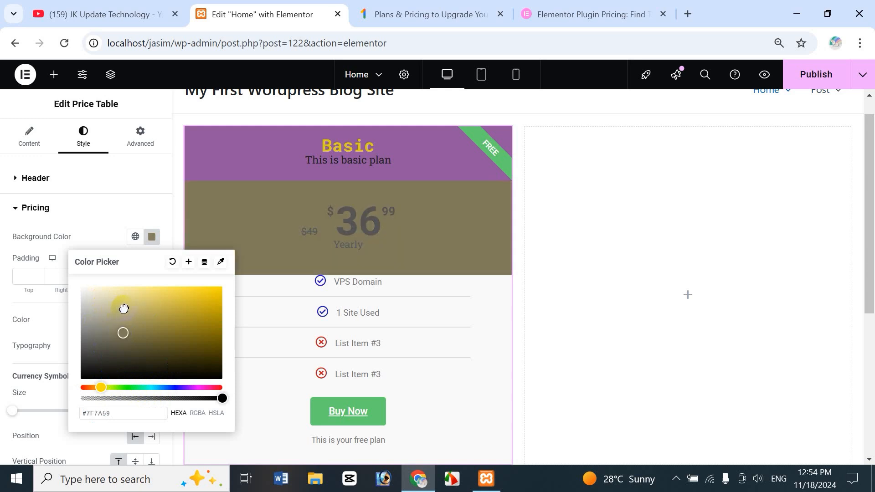
left_click(124, 310)
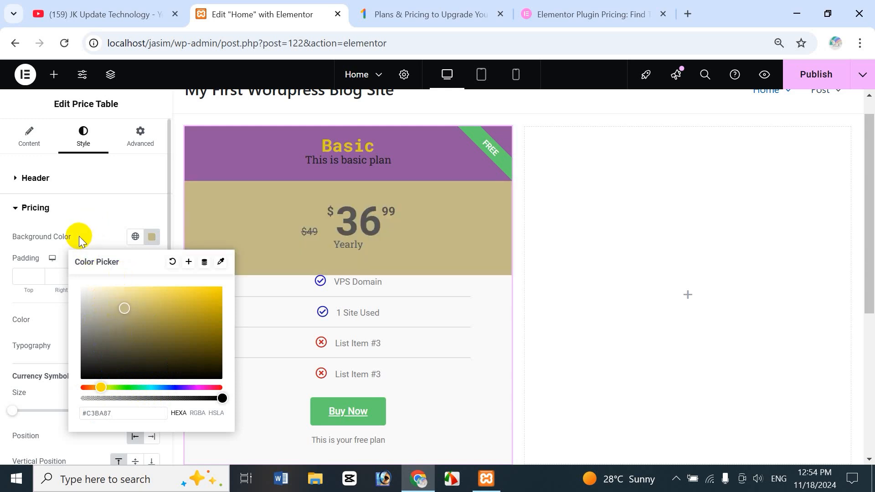
left_click(46, 247)
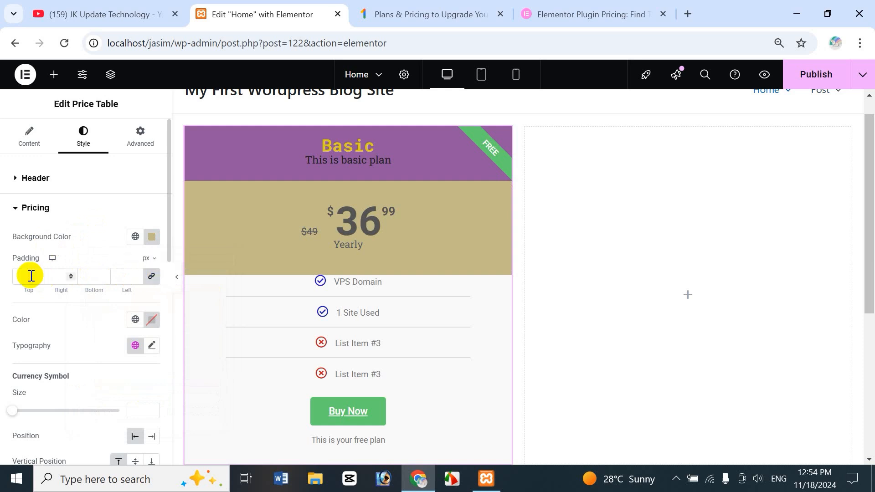
Step: Try 20 px and 10 px padding on all sides of the pricing section, and clear the padding values
left_click(28, 277)
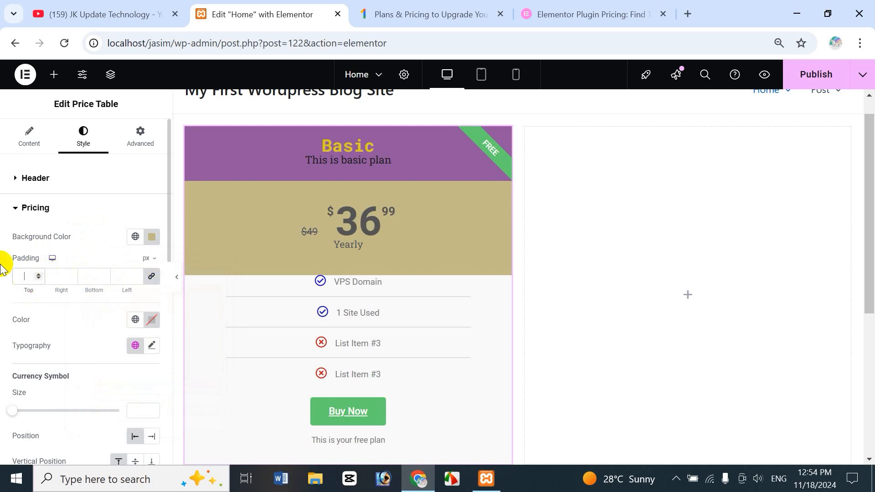
type("20")
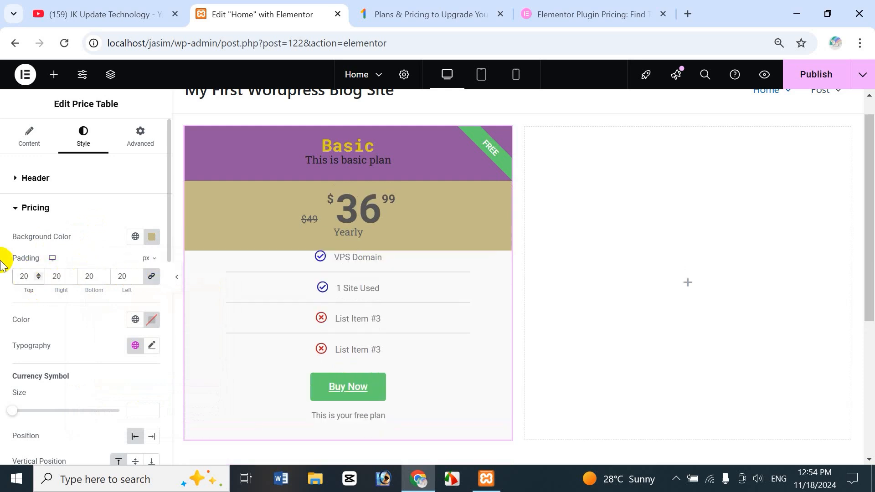
key("BackSpace")
key("BackSpace")
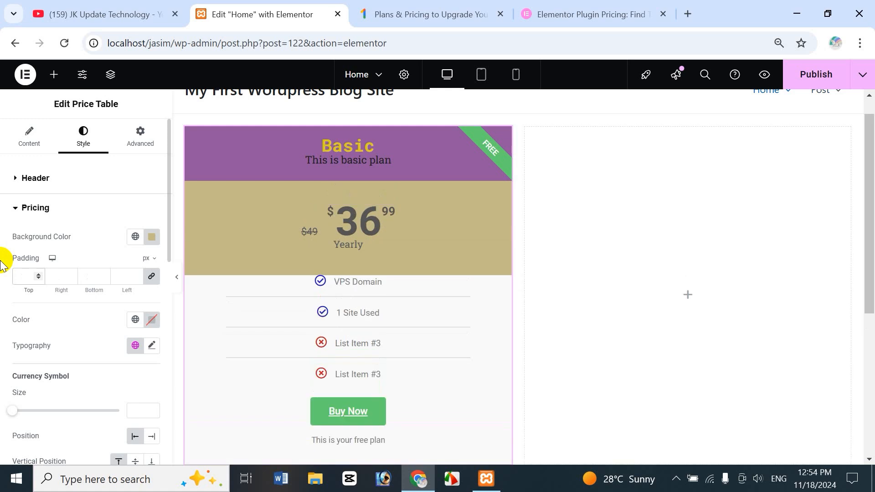
type("10")
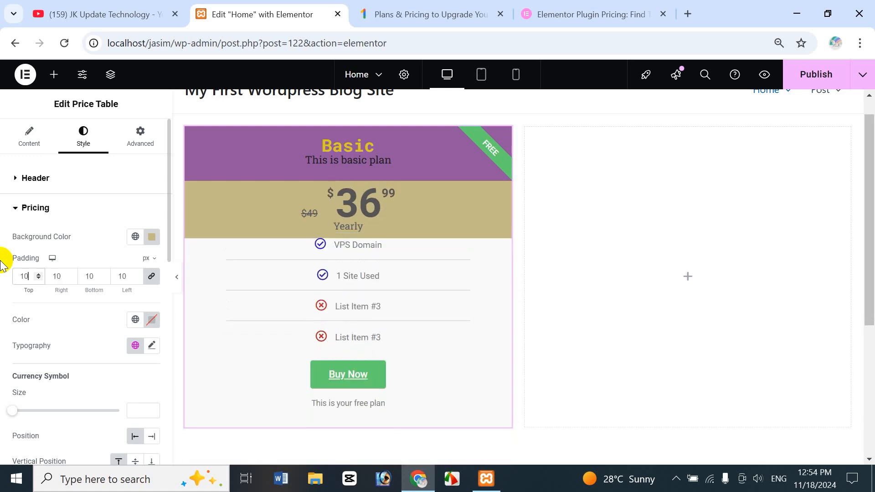
key("BackSpace")
key("BackSpace")
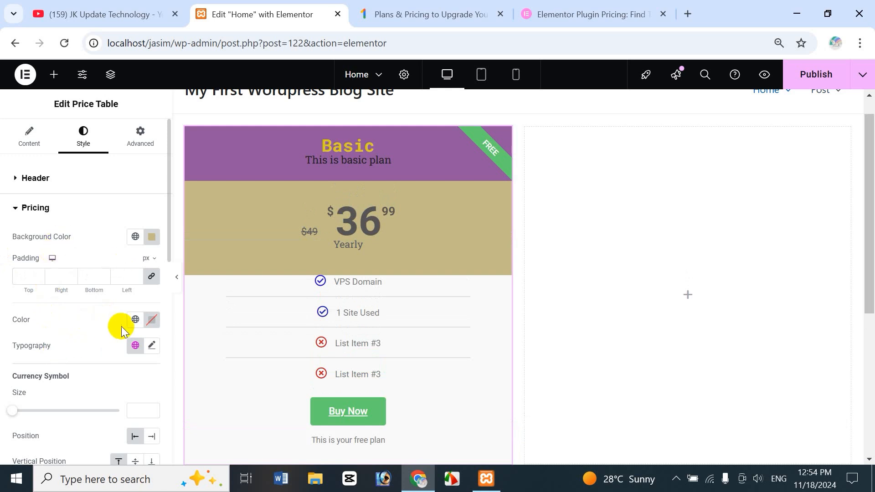
Step: Change the price text color in the pricing section to blue after trying red
left_click(152, 320)
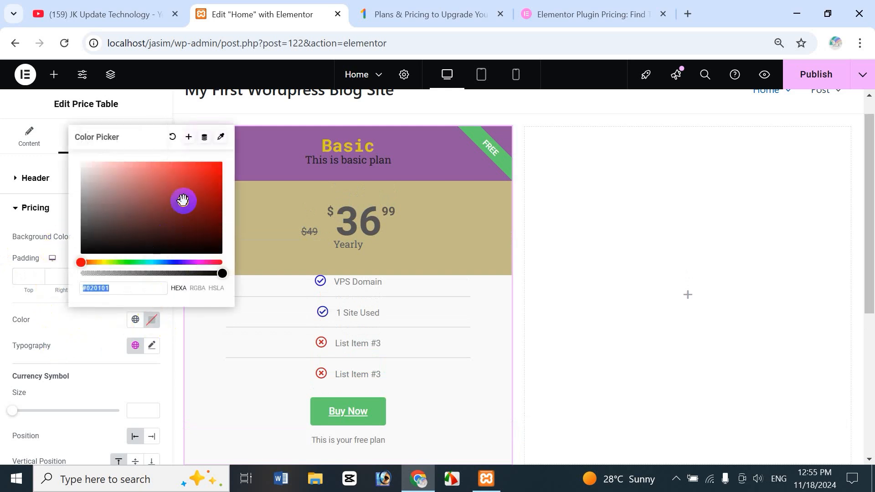
left_click_drag(183, 200, 200, 189)
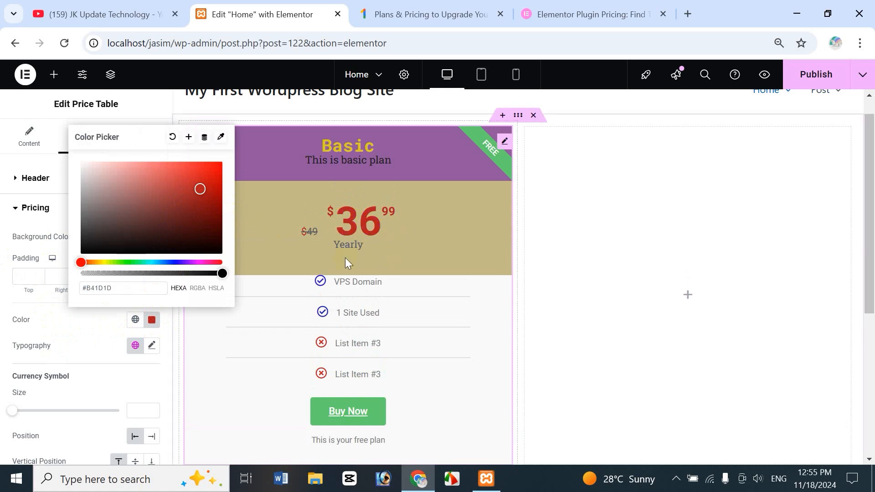
left_click(172, 262)
left_click(79, 327)
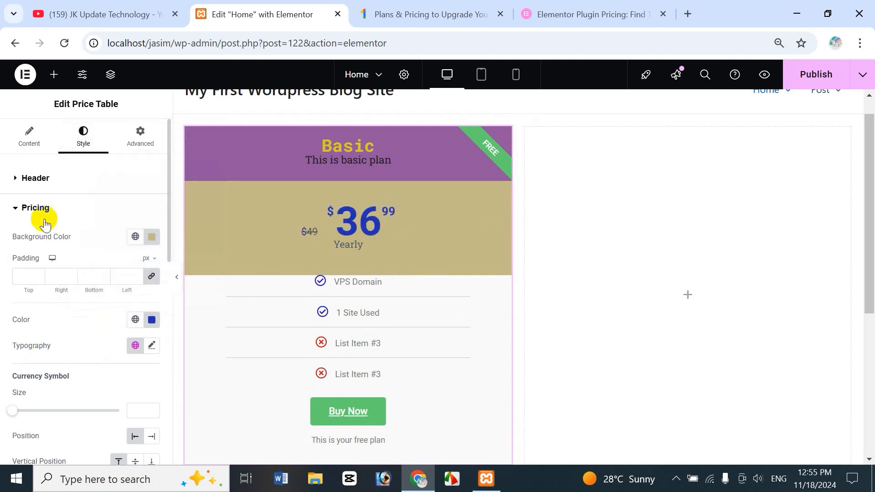
Step: Set the price's typography size to 62 px and collapse the pricing style settings
left_click(153, 347)
left_click_drag(21, 442, 47, 448)
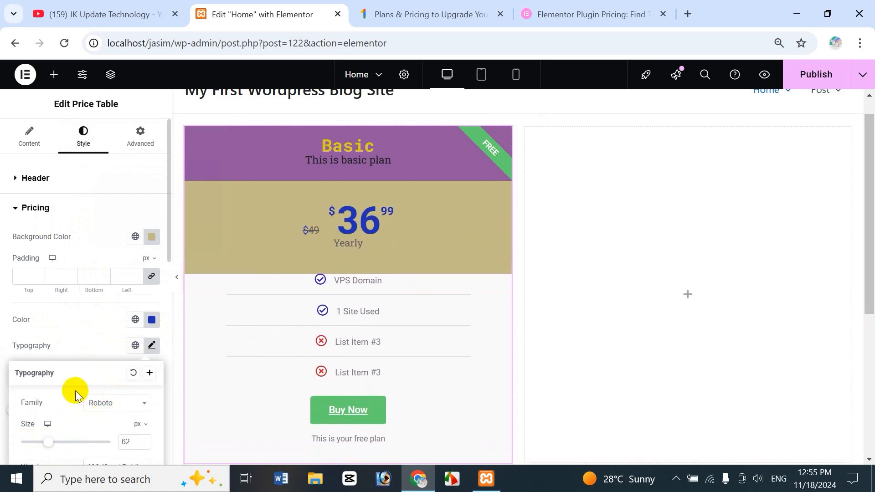
left_click(81, 321)
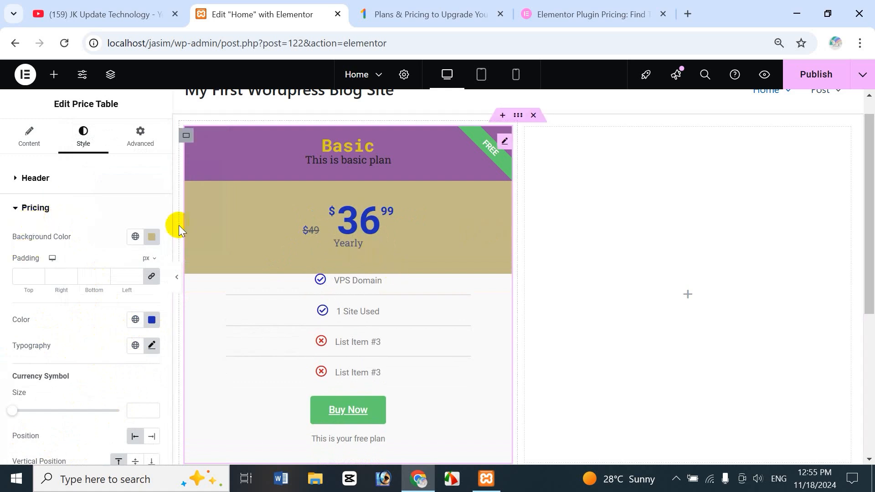
left_click(16, 213)
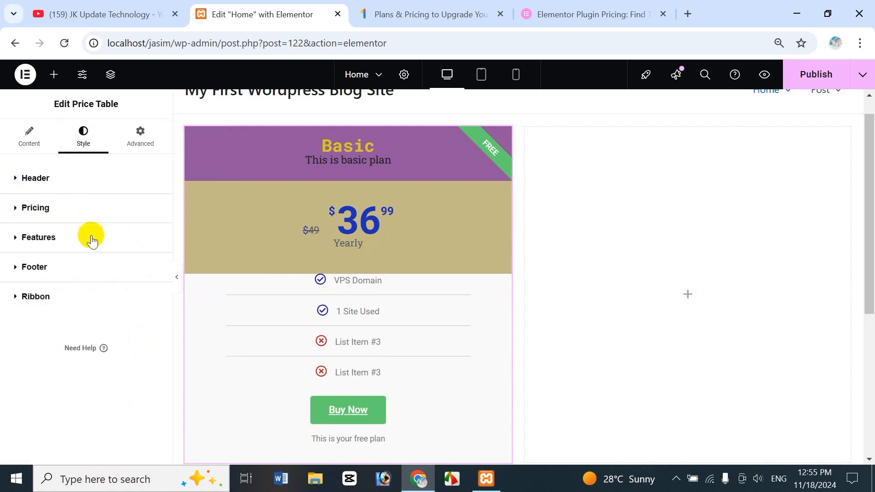
Step: Give the price table's features section a light blue background color, #A0D6E3
left_click(15, 241)
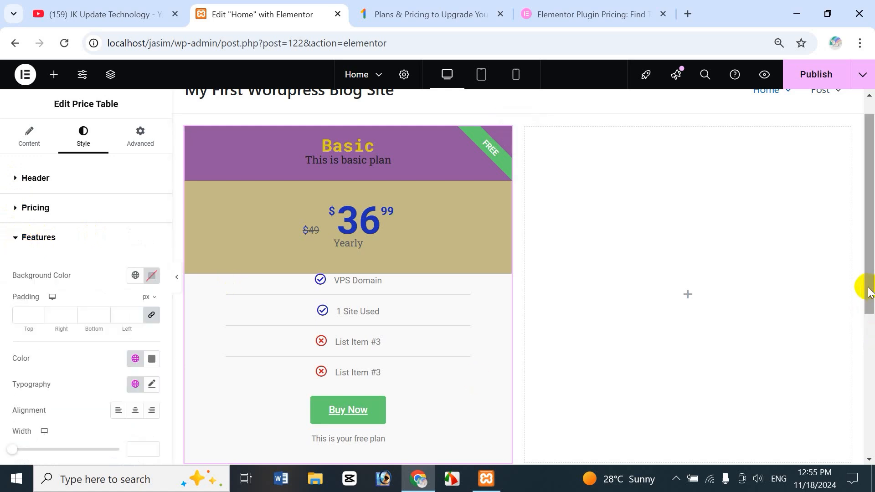
scroll(869, 292, "down", 2)
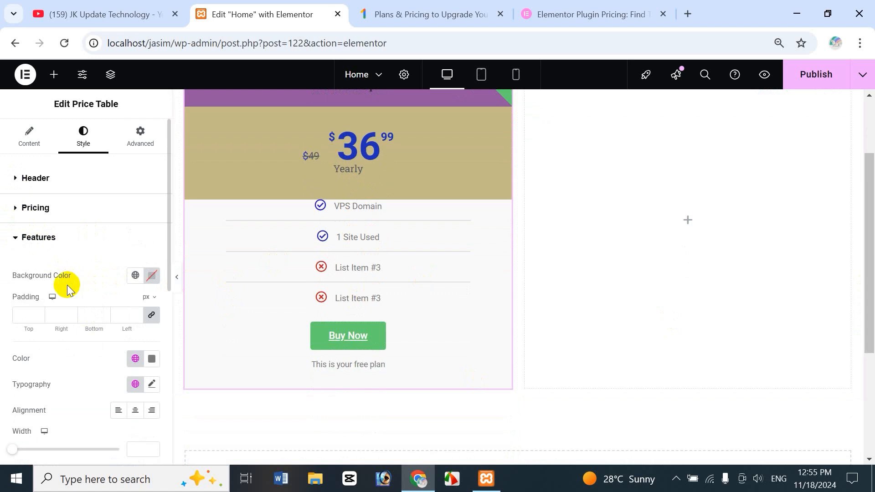
left_click(152, 276)
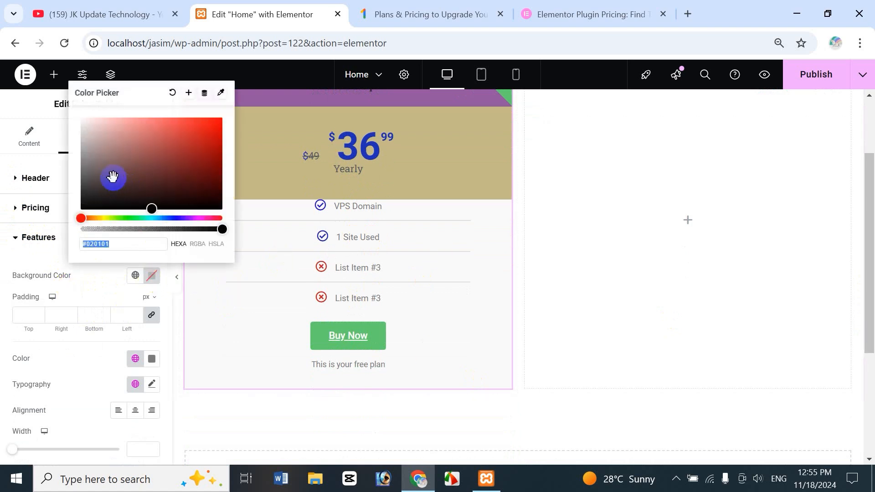
left_click(125, 152)
left_click(141, 188)
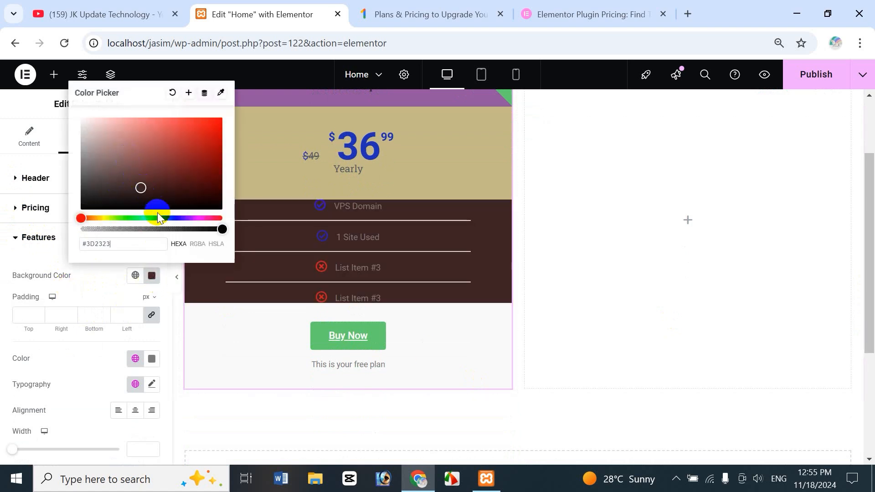
left_click(112, 141)
left_click(106, 138)
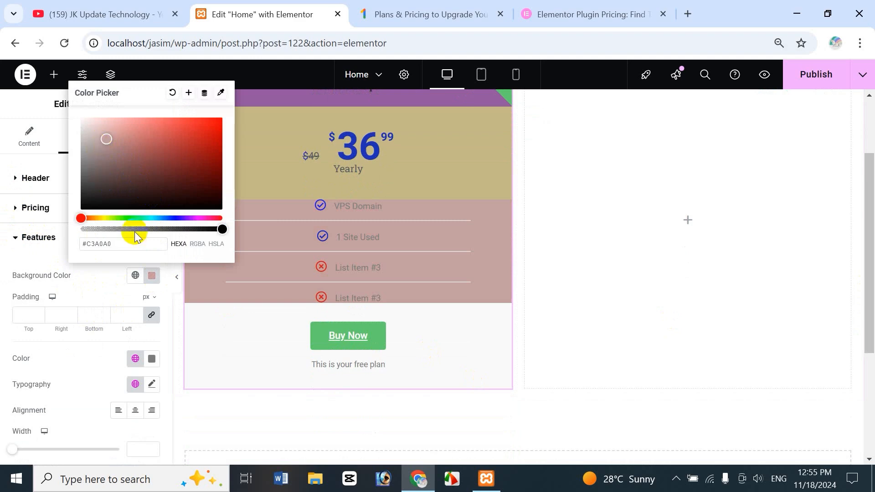
left_click(141, 216)
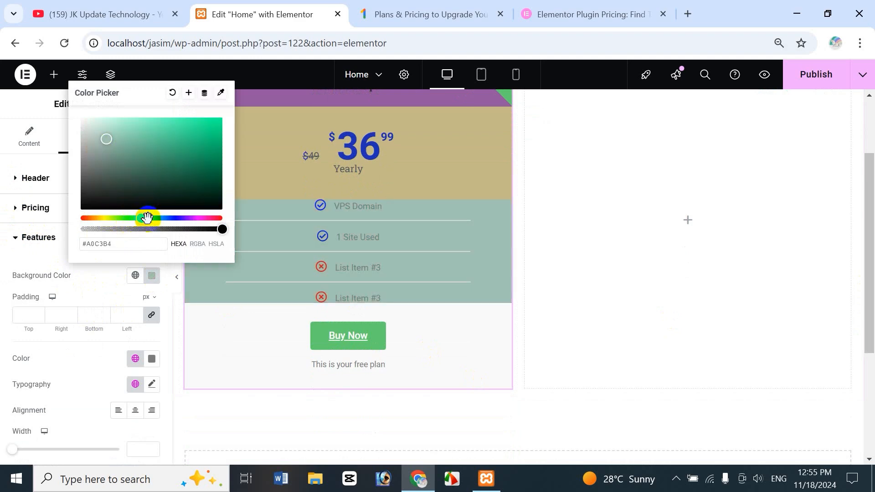
left_click(156, 216)
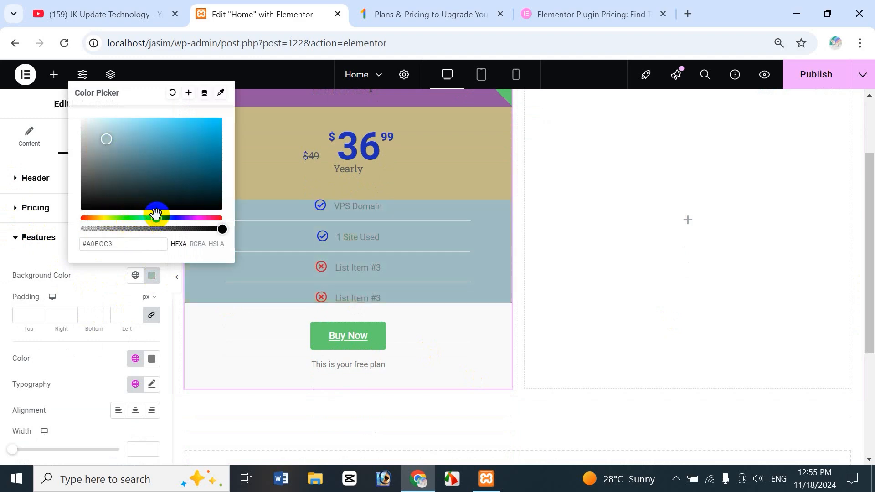
left_click(160, 161)
left_click(172, 138)
left_click(94, 125)
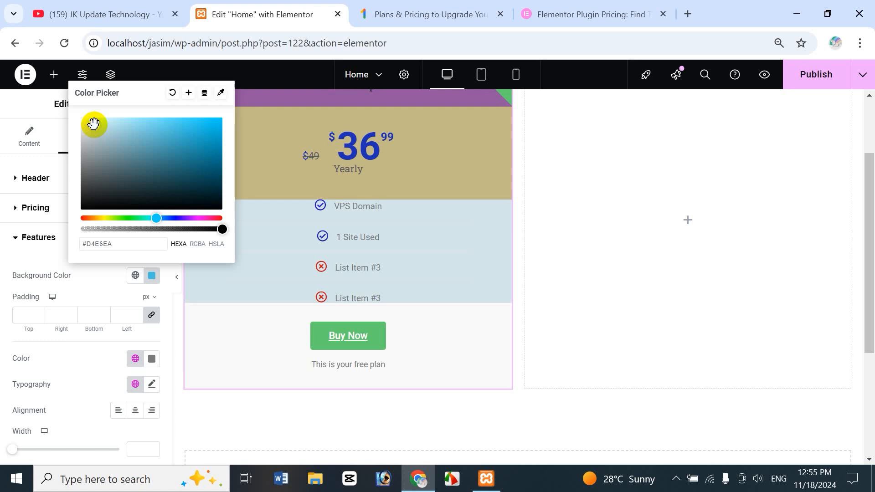
left_click(114, 165)
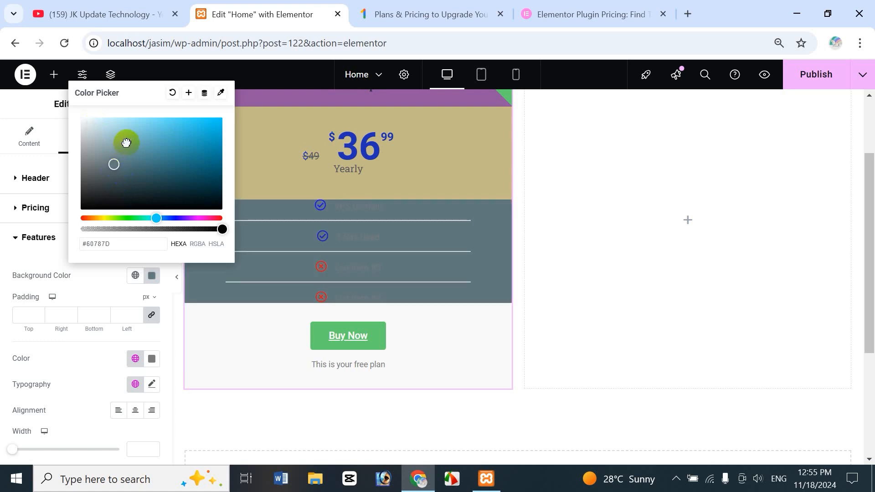
left_click(127, 143)
left_click(122, 126)
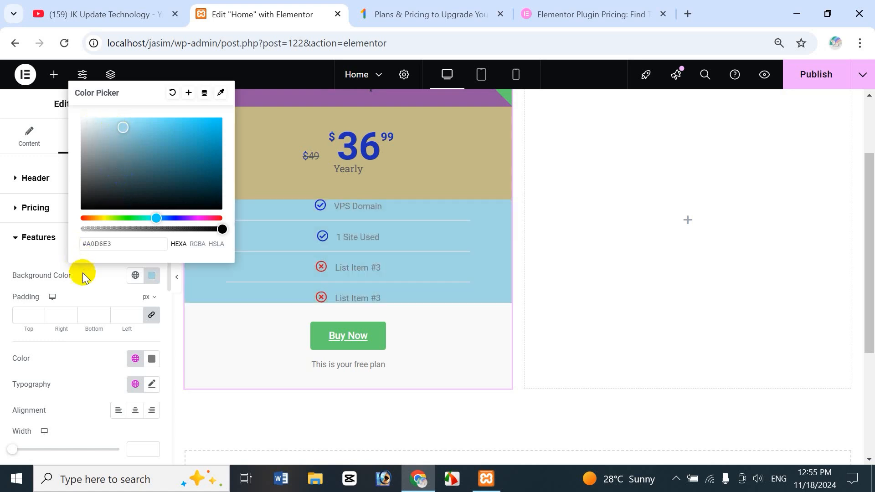
left_click(44, 301)
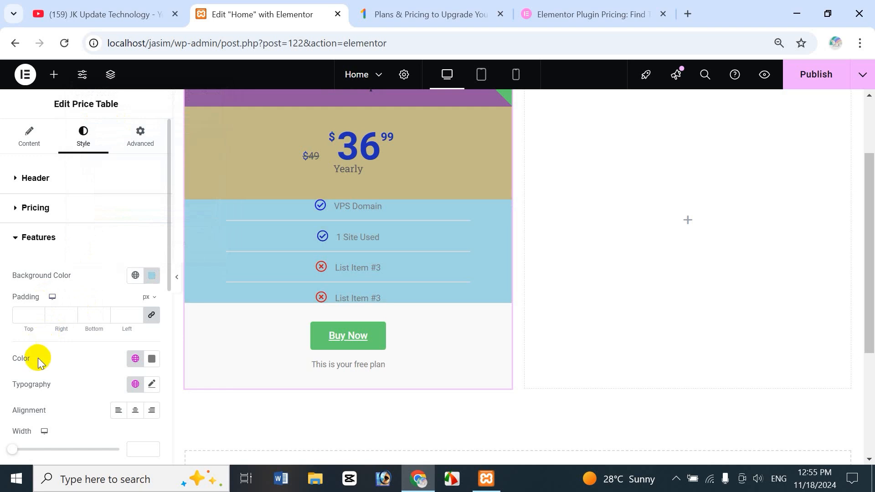
Step: Set the feature list's text color to the dark red #612020
left_click(152, 358)
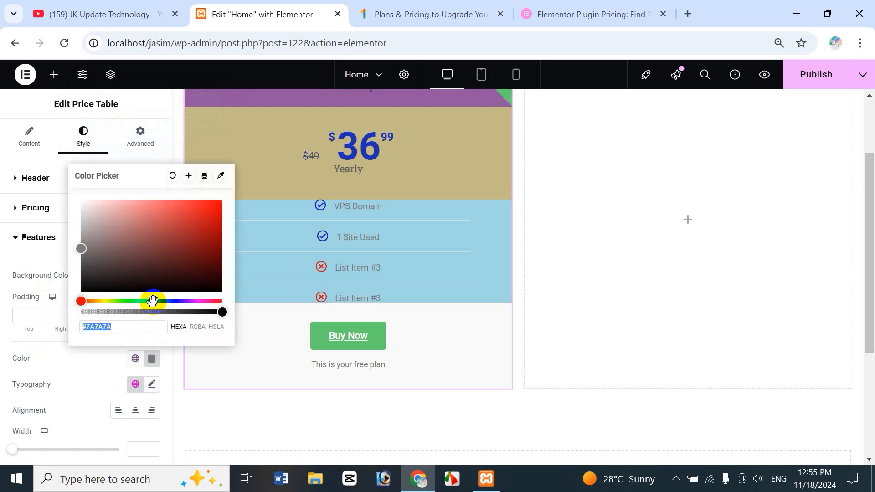
left_click(172, 258)
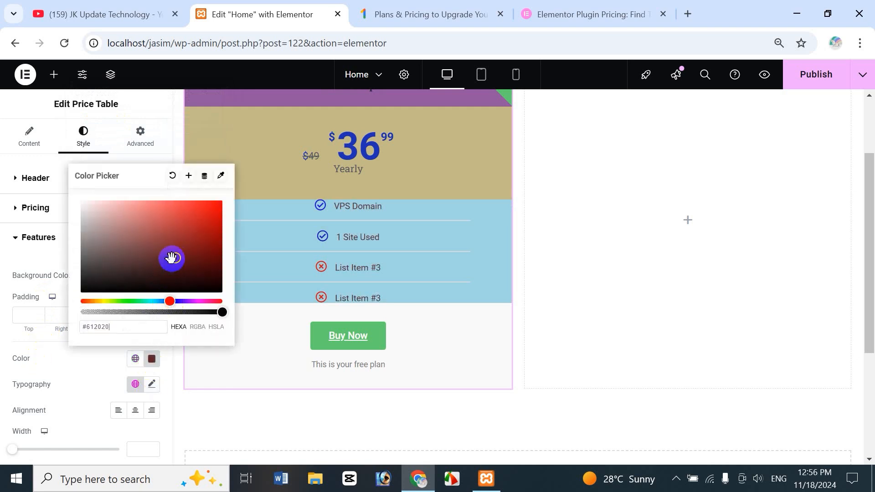
left_click(81, 361)
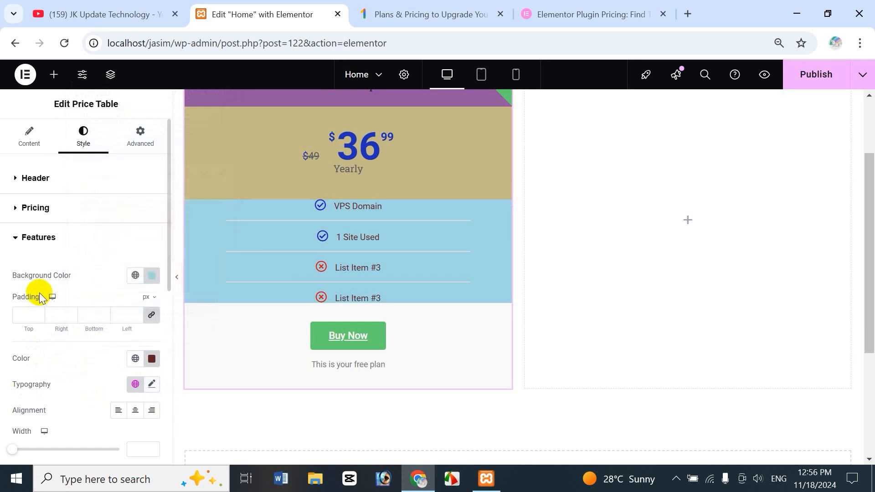
Step: Try right and left alignment for the feature list, center it, and set the features width to 22
scroll(167, 279, "down", 5)
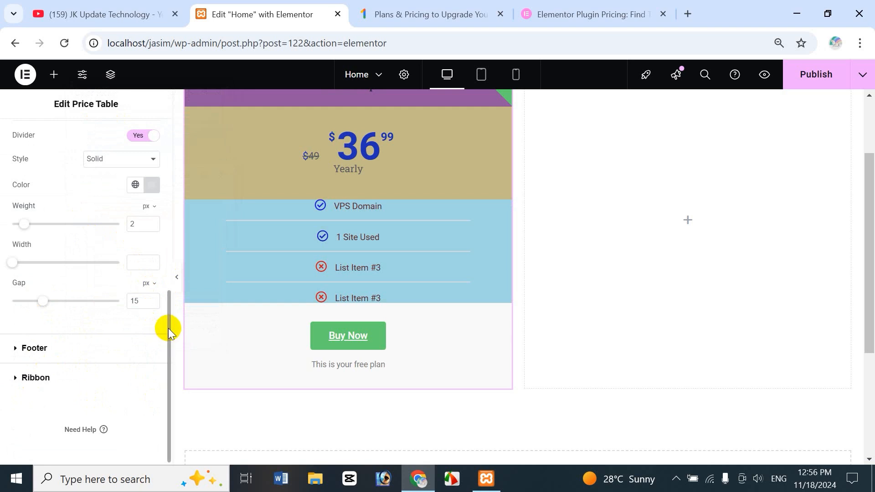
left_click_drag(167, 325, 170, 259)
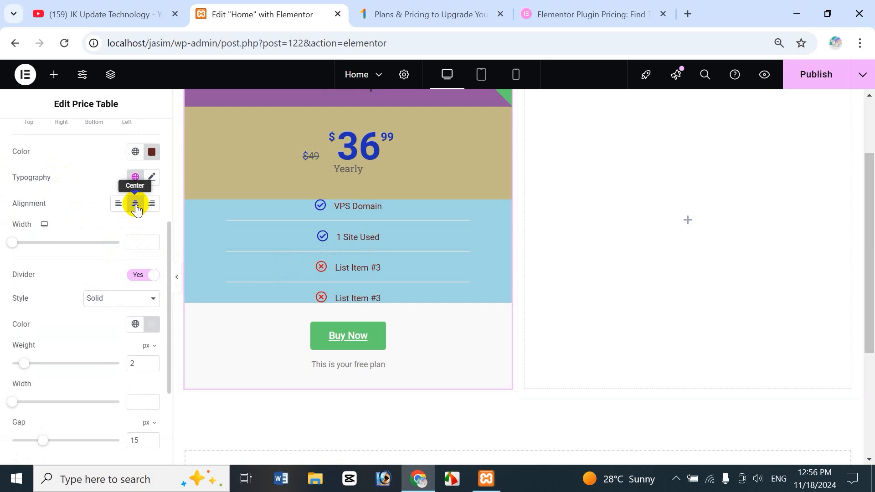
left_click(153, 203)
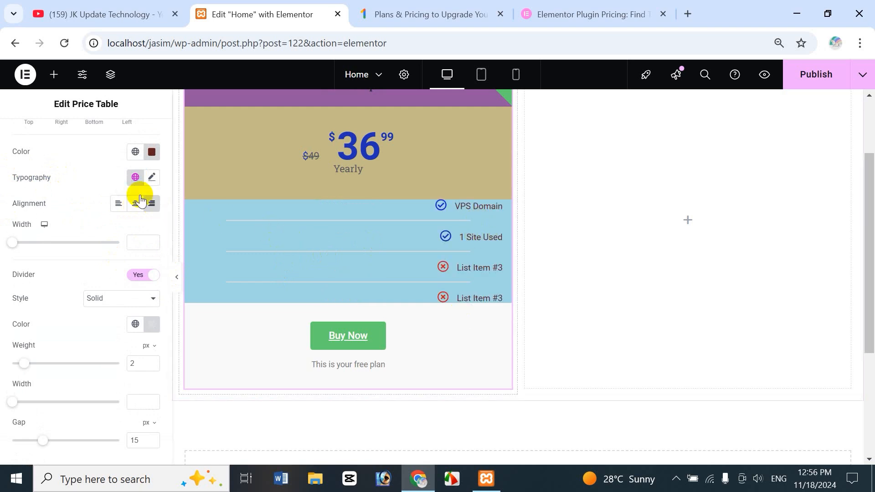
left_click(117, 203)
left_click(137, 206)
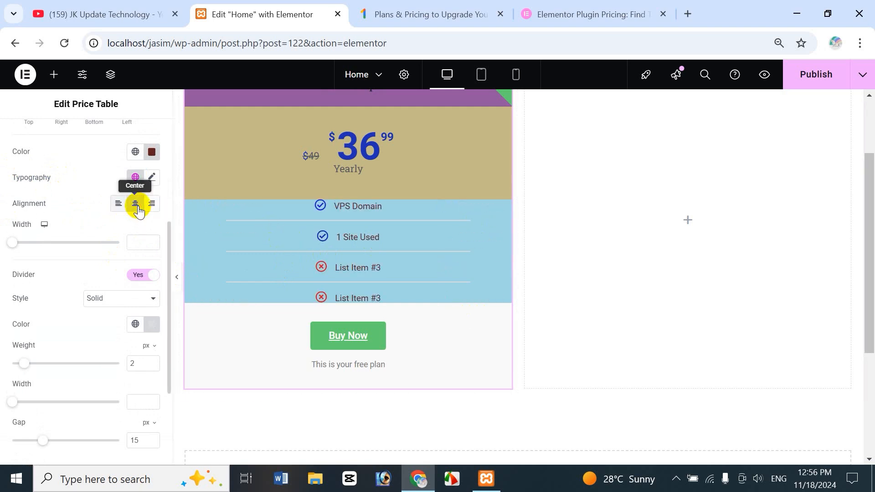
left_click_drag(12, 242, 37, 239)
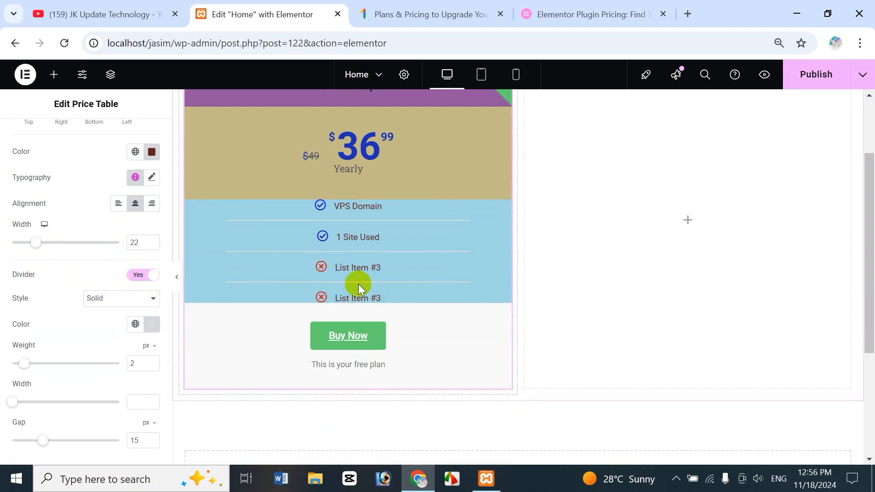
Step: Toggle the feature list divider off and on again, and set its weight to 5 px and its width to 65
left_click(139, 275)
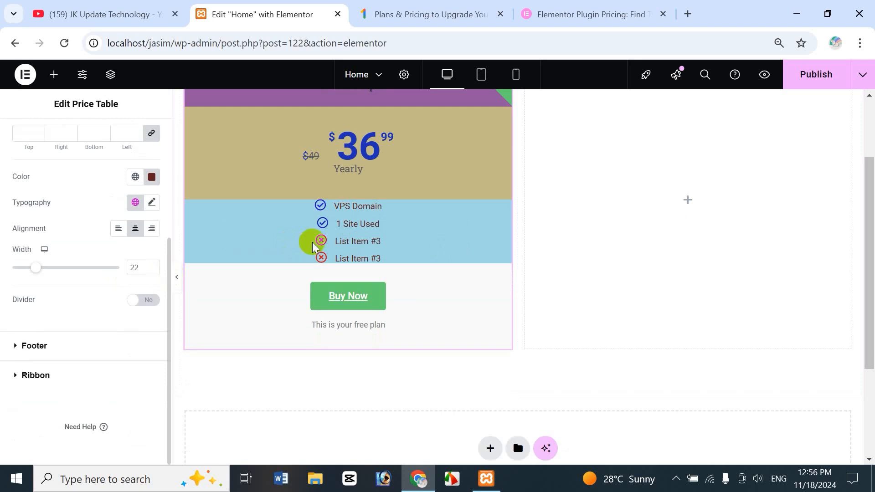
left_click(143, 301)
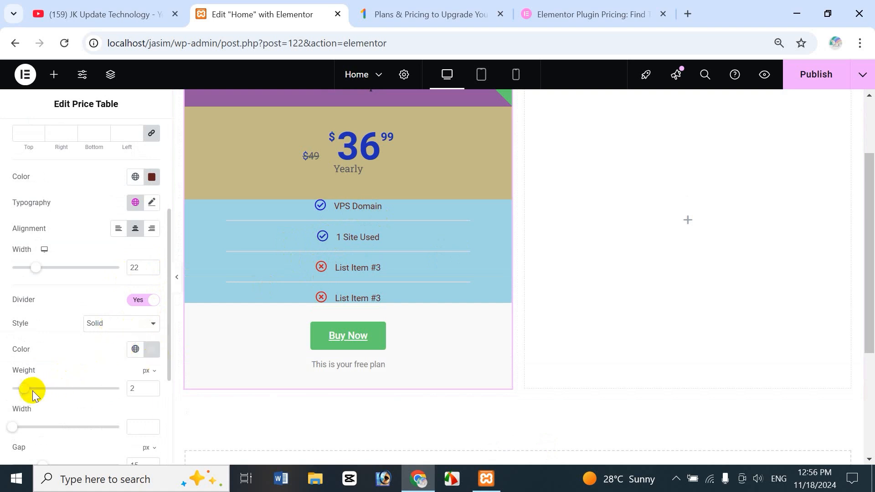
left_click_drag(31, 391, 70, 395)
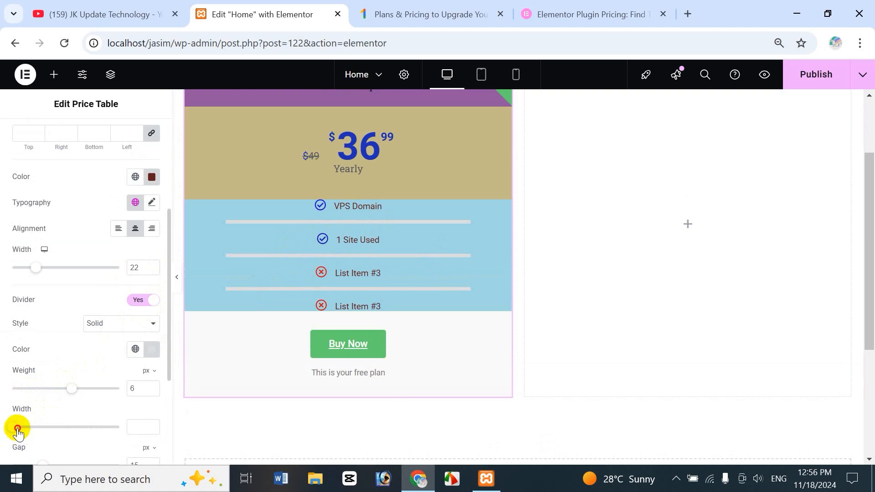
left_click_drag(18, 429, 84, 423)
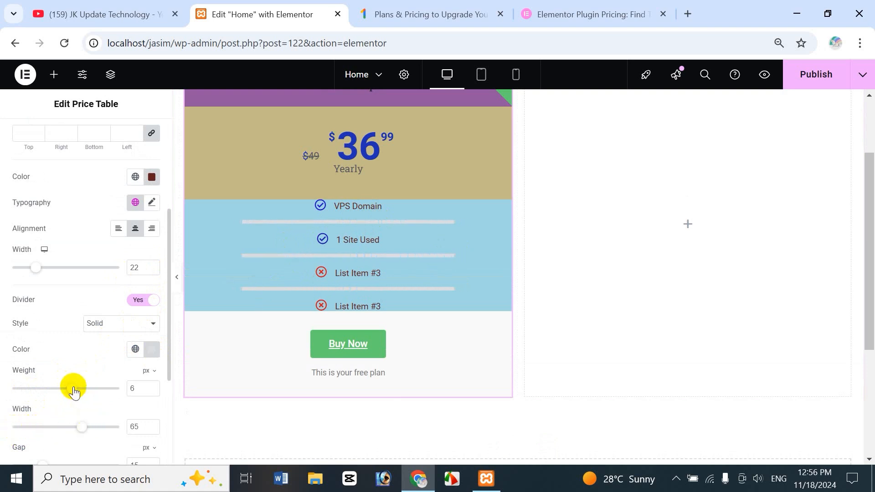
left_click_drag(74, 392, 59, 389)
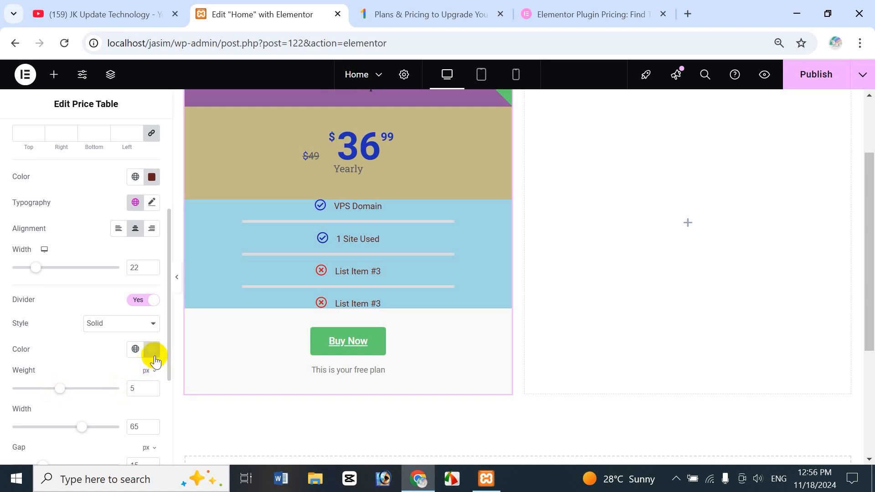
Step: Color the dividers between the feature items red, #B42E2E
left_click(153, 355)
left_click_drag(190, 236, 185, 217)
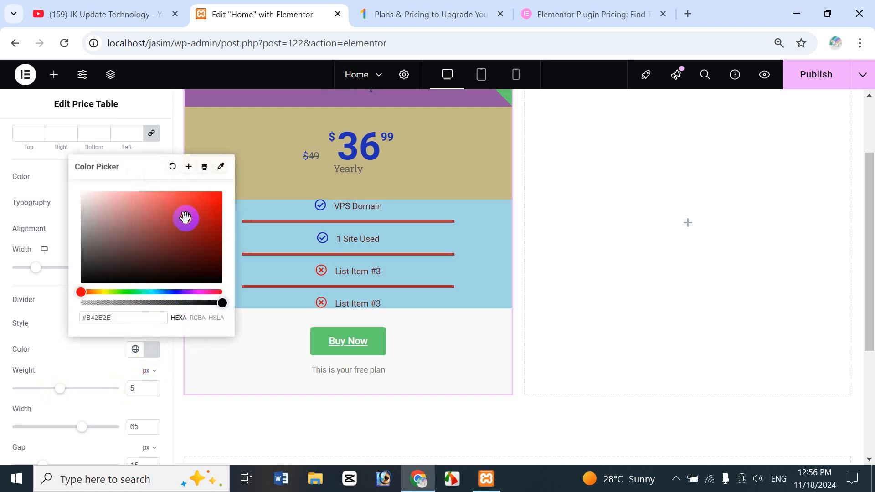
left_click(116, 363)
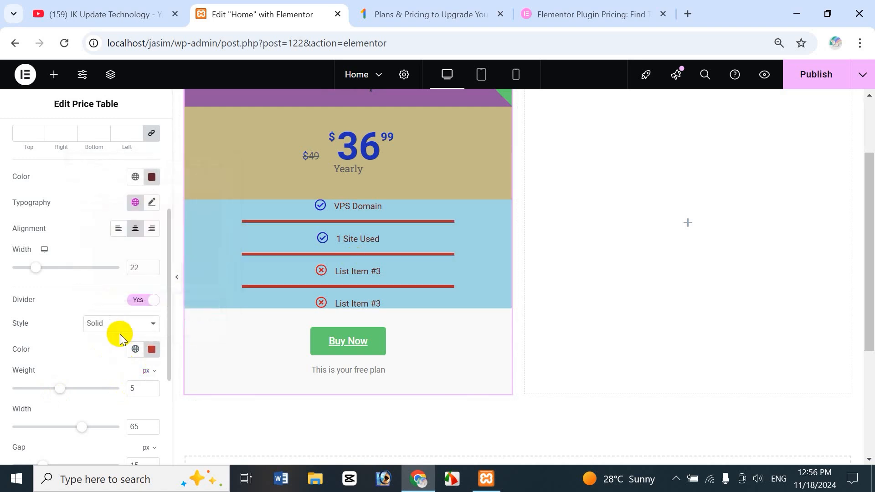
Step: Try the Double style for the feature list dividers and change them to Dotted
left_click(118, 331)
left_click(109, 358)
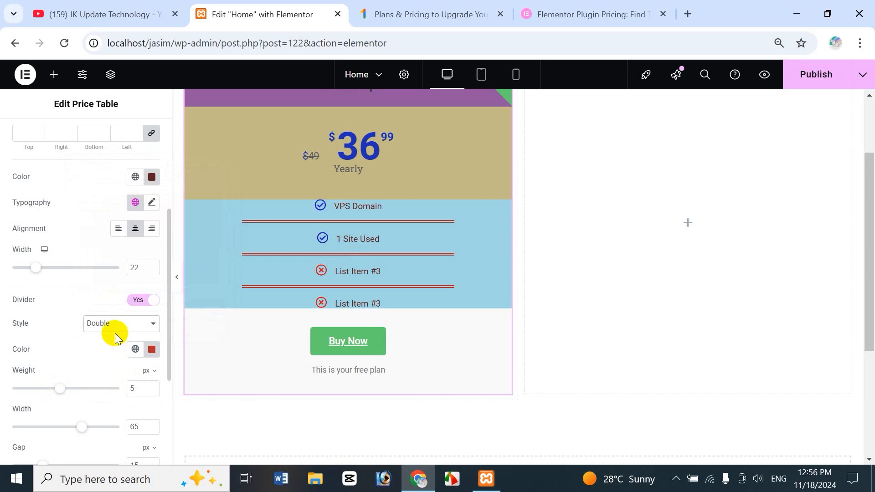
left_click(115, 331)
left_click(108, 372)
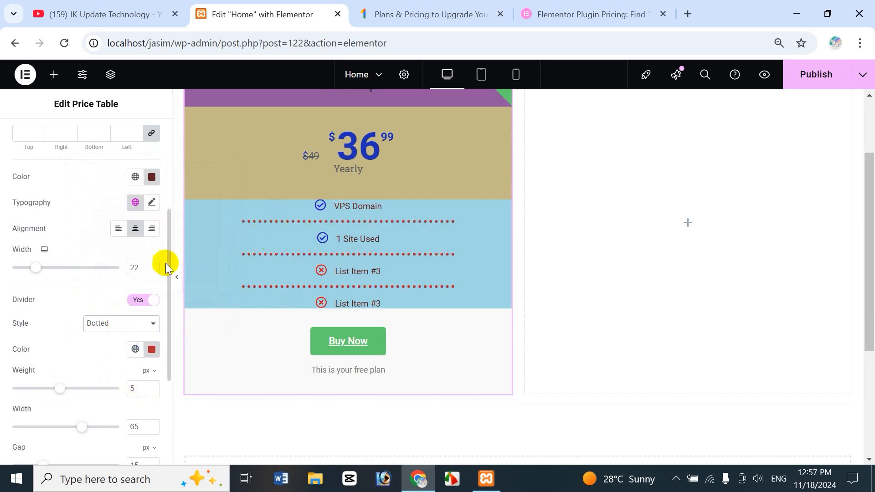
left_click_drag(168, 265, 182, 317)
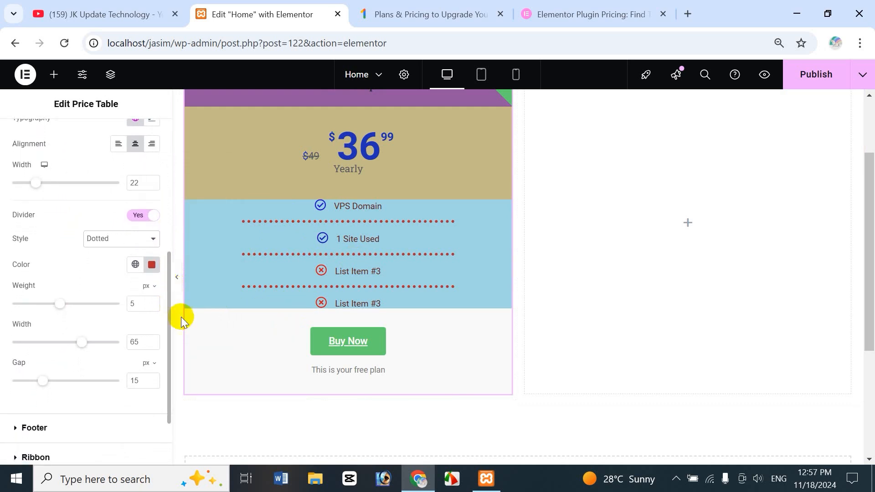
Step: Give the price table's footer a light pink background, #E1B9B9
mouse_move(44, 387)
left_mouse_down()
mouse_move(75, 389)
mouse_move(41, 382)
left_mouse_up()
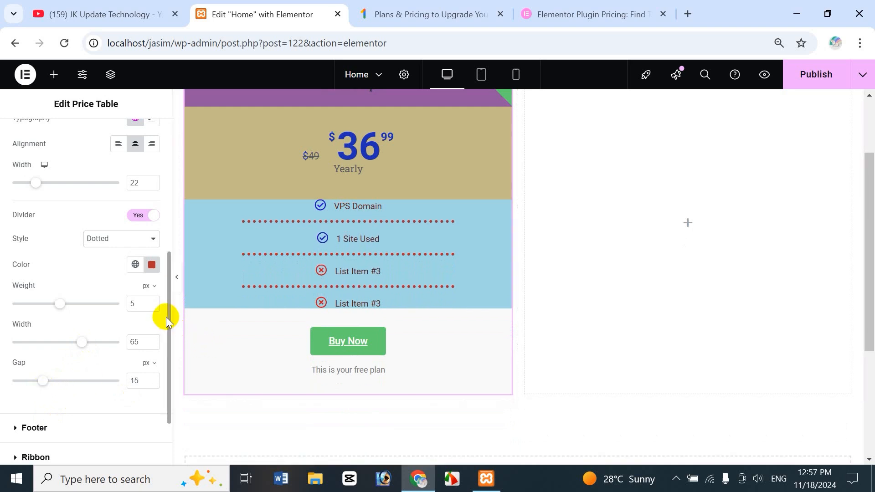
scroll(167, 314, "down", 2)
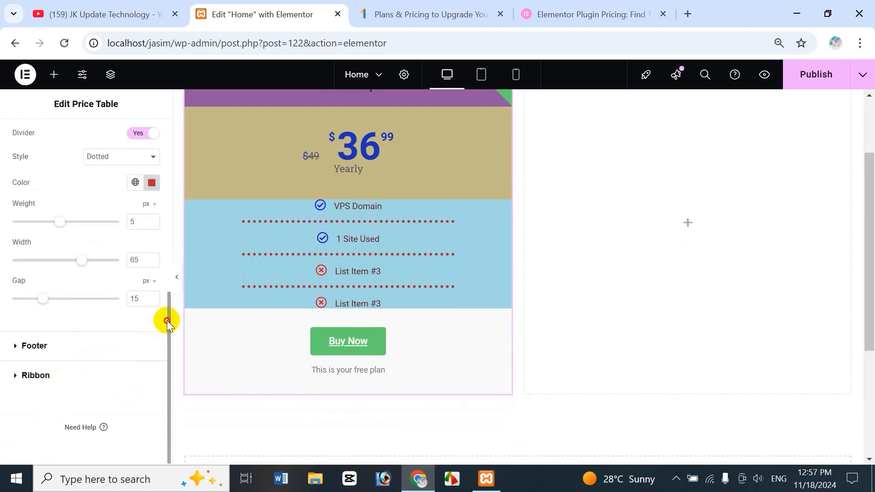
left_click(19, 346)
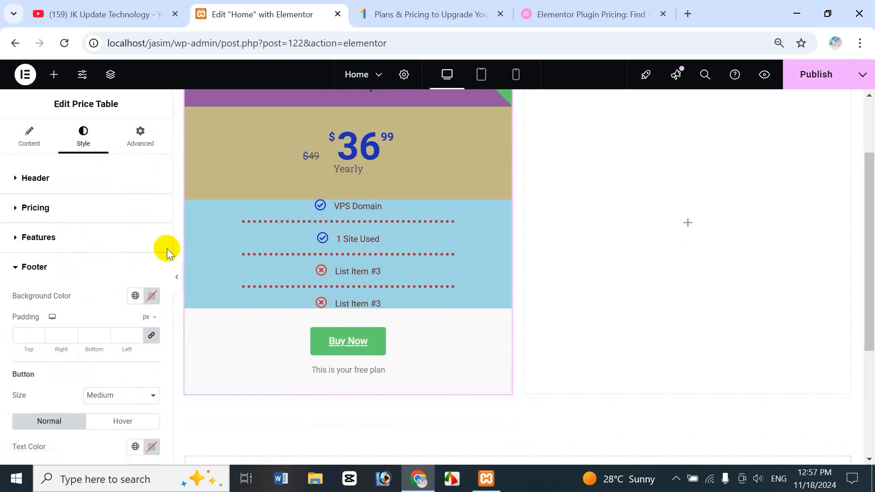
left_click_drag(168, 247, 168, 295)
left_click(152, 192)
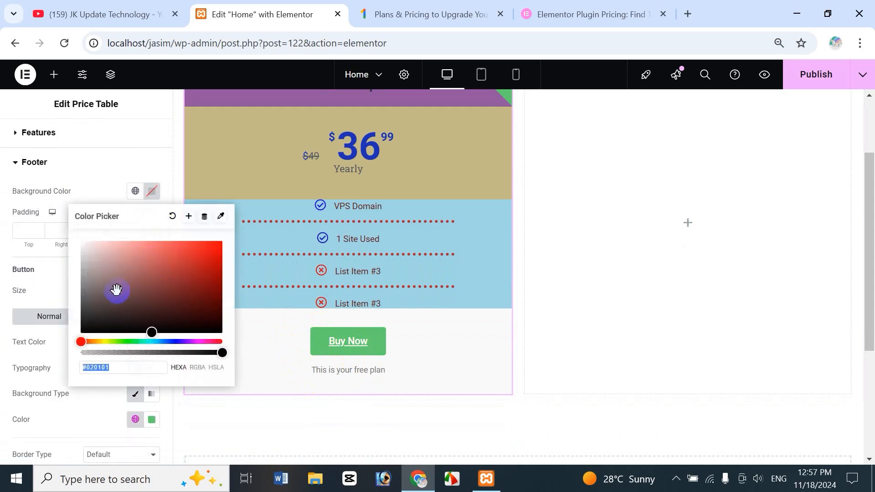
left_click(118, 306)
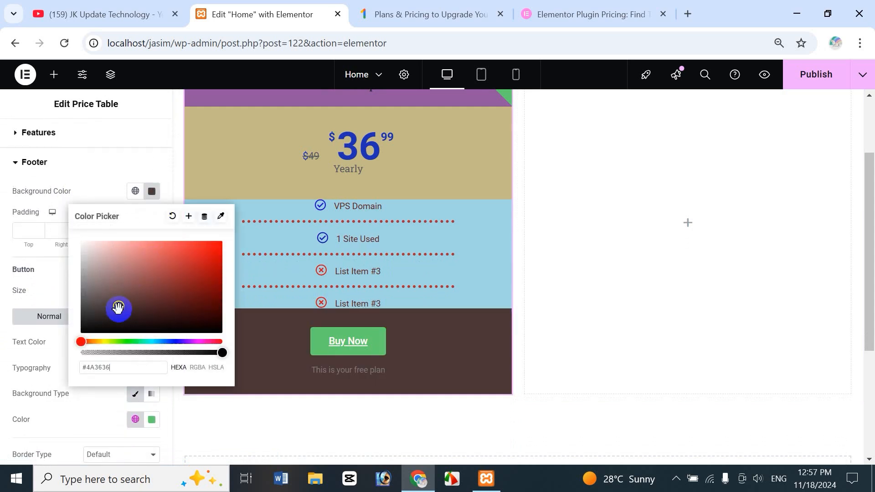
left_click(106, 273)
left_click(106, 250)
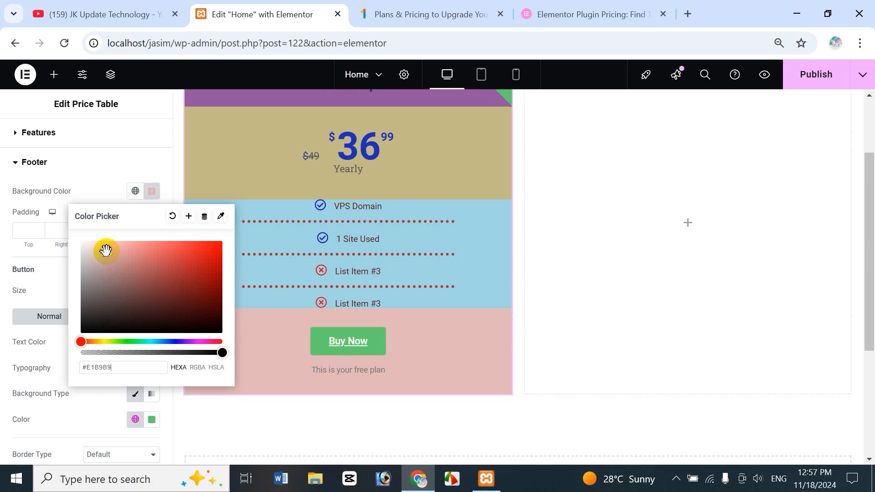
left_click(45, 283)
Step: Try a footer padding of 10 px and set it to 15 px on all sides
left_click(28, 229)
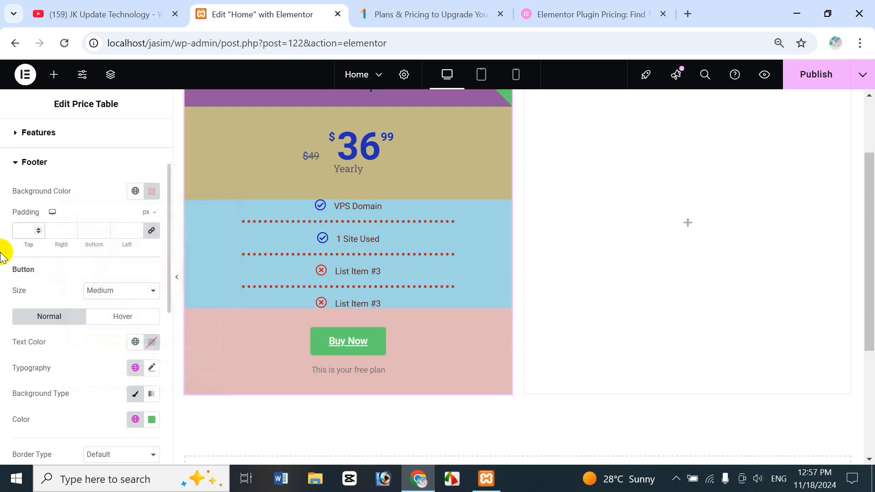
type("10")
key("BackSpace")
key("BackSpace")
type("15")
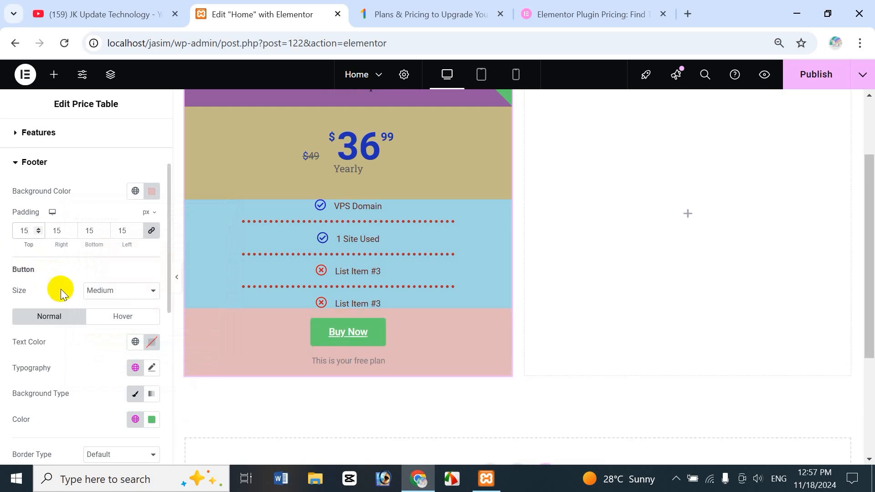
Step: Try the Extra Large and Large sizes for the footer button and return it to Medium
left_click(119, 291)
left_click(109, 374)
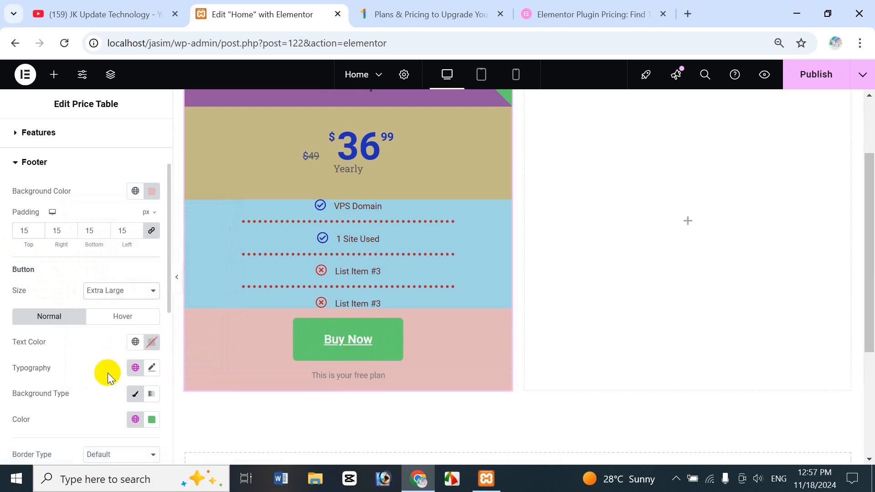
left_click(108, 291)
left_click(112, 358)
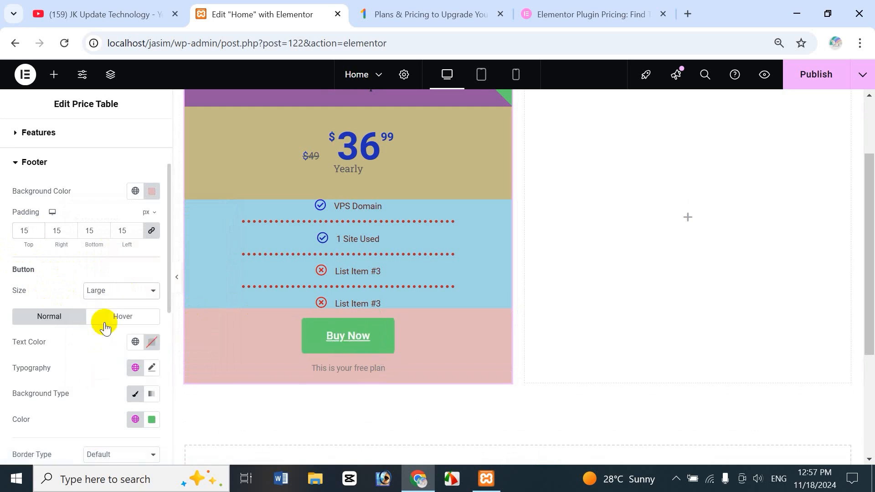
left_click(111, 294)
left_click(98, 341)
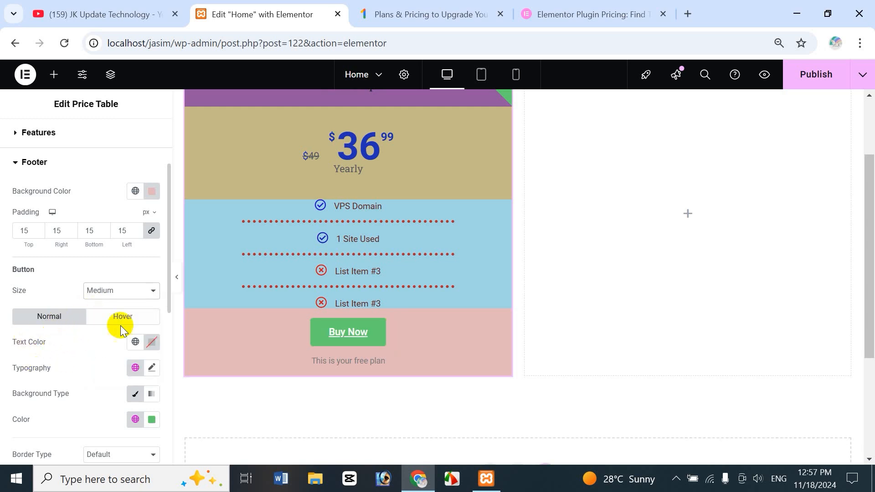
Step: Color the Buy Now button's text dark brown and view its custom typography settings
left_click_drag(169, 304, 167, 351)
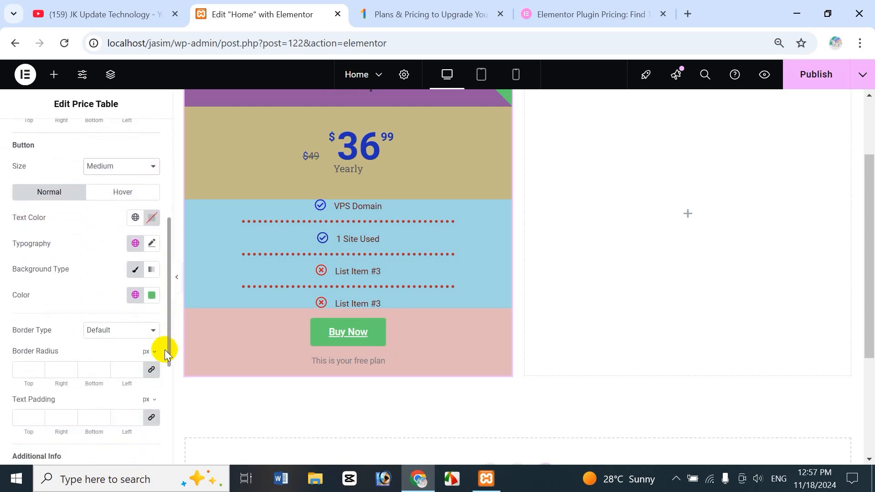
left_click(136, 218)
left_click(153, 218)
left_click(161, 311)
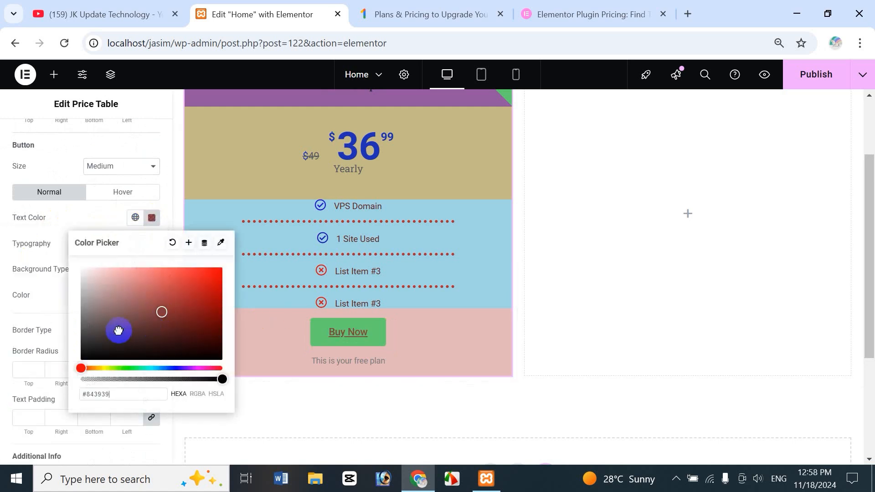
left_click(118, 330)
left_click(49, 236)
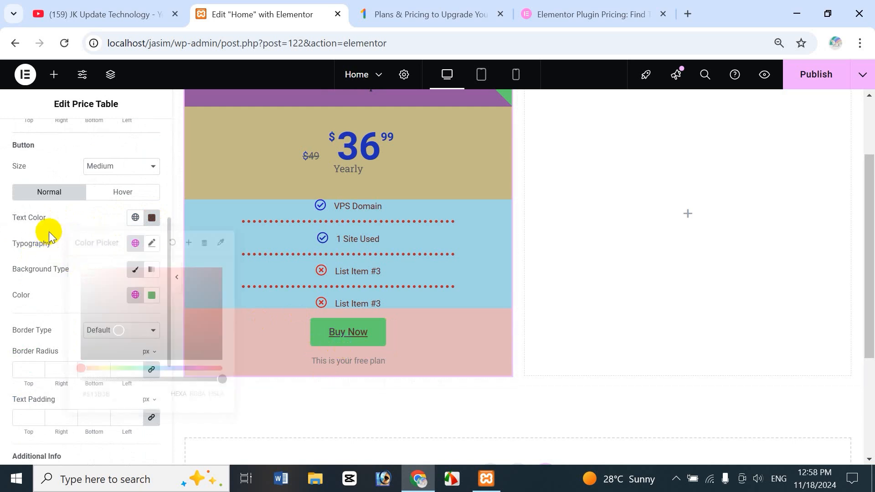
left_click(152, 243)
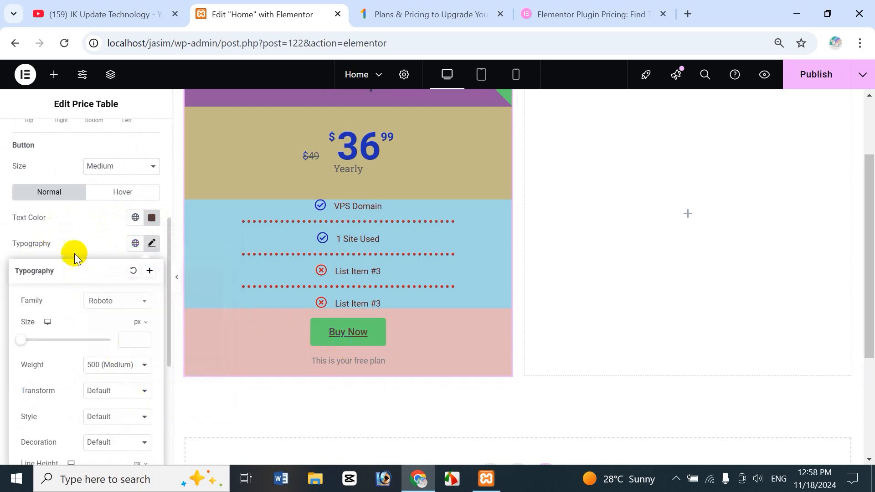
left_click(87, 239)
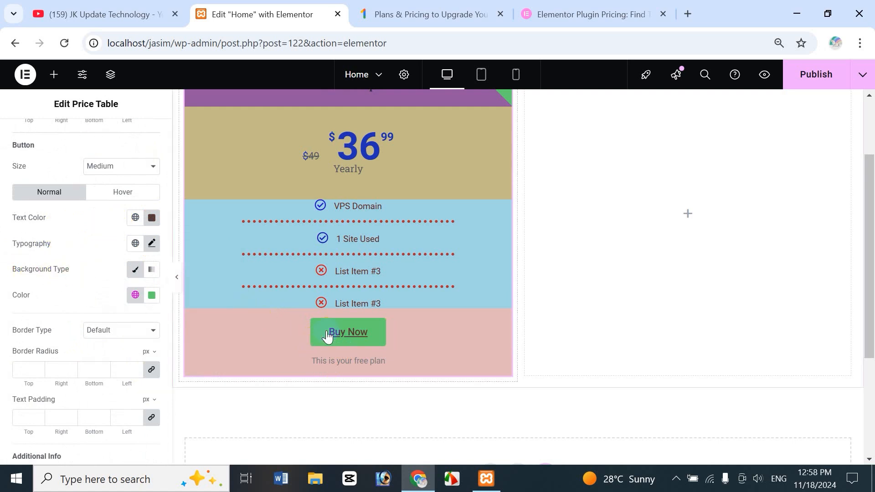
Step: Try a gradient background on the button with the first color's location at 18%, and switch back to a plain color background
left_click(153, 272)
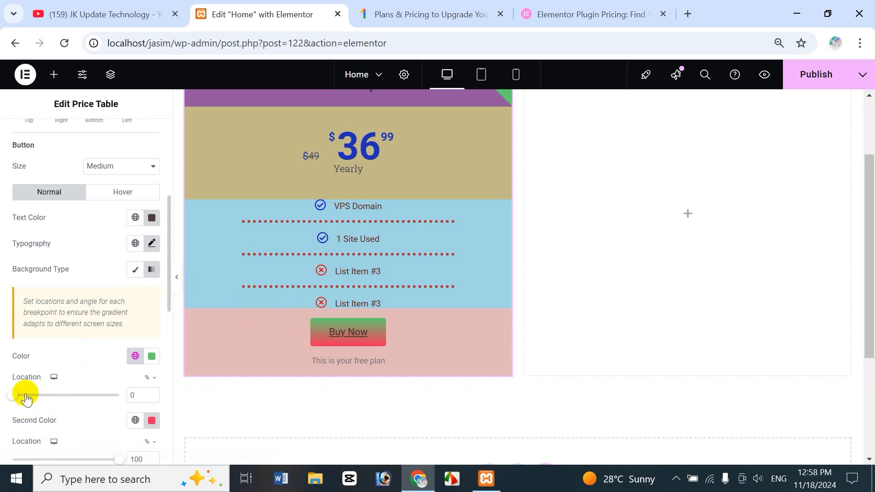
mouse_move(16, 399)
left_mouse_down()
mouse_move(41, 392)
mouse_move(31, 395)
left_mouse_up()
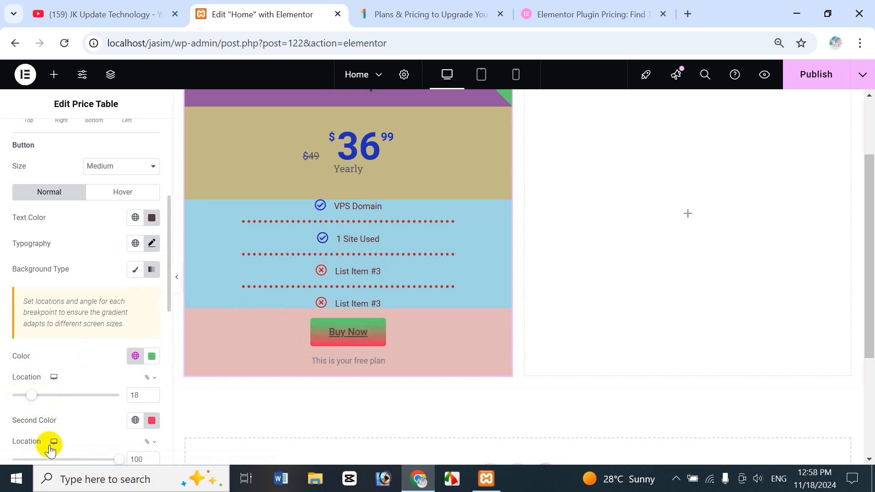
left_click(134, 271)
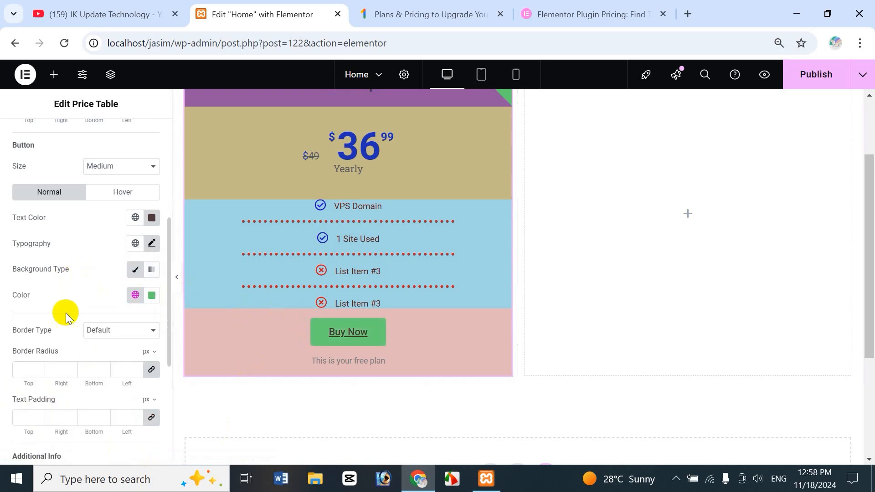
Step: Try yellow and blue for the Buy Now button's background and set it to green, #6DCE61
left_click(152, 295)
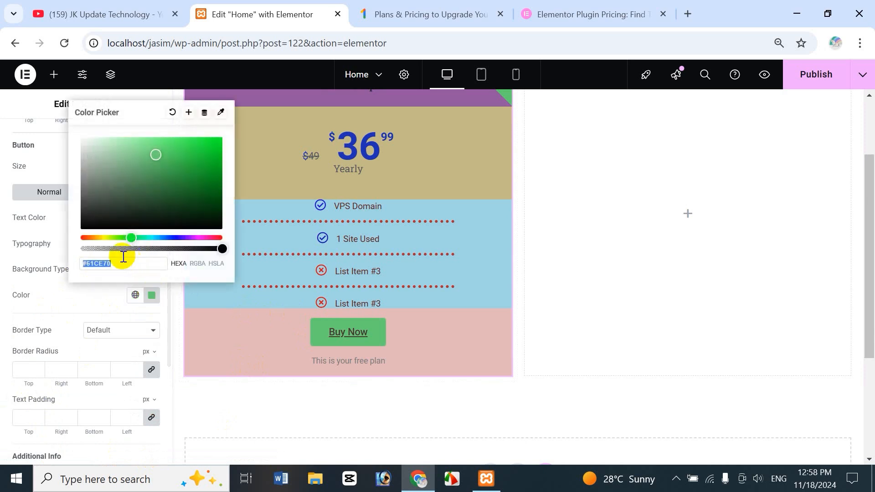
left_click(103, 238)
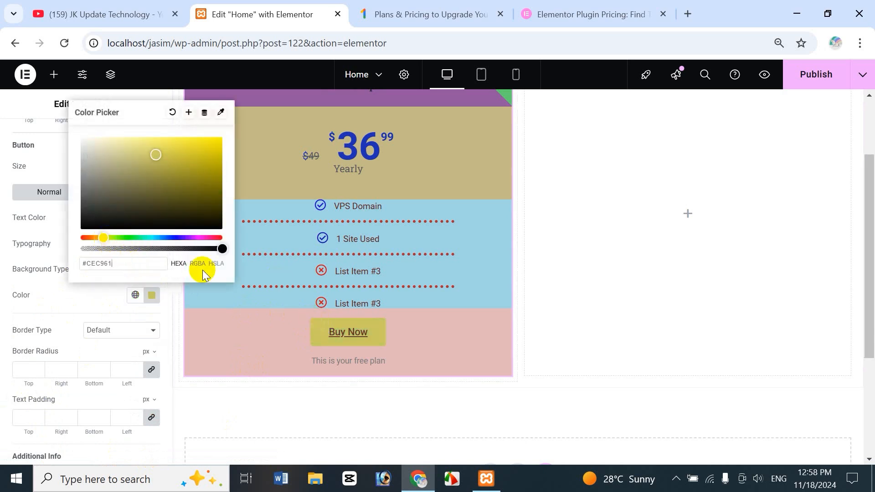
left_click(172, 238)
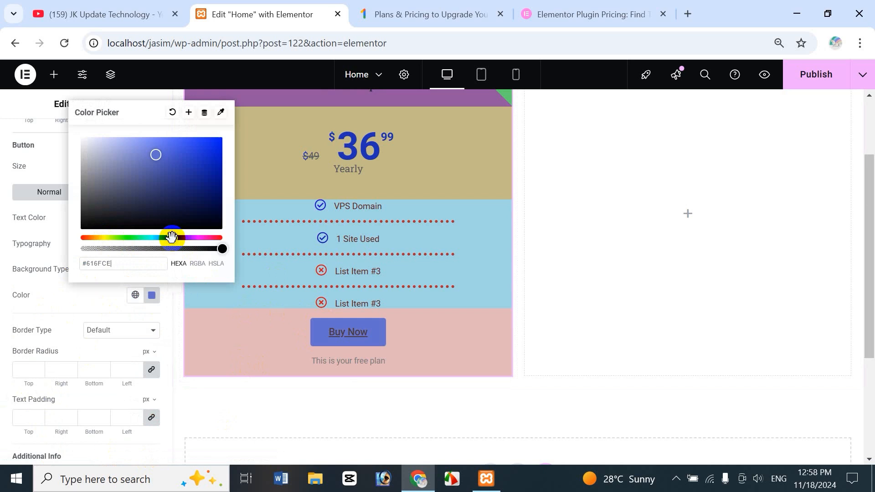
left_click(126, 237)
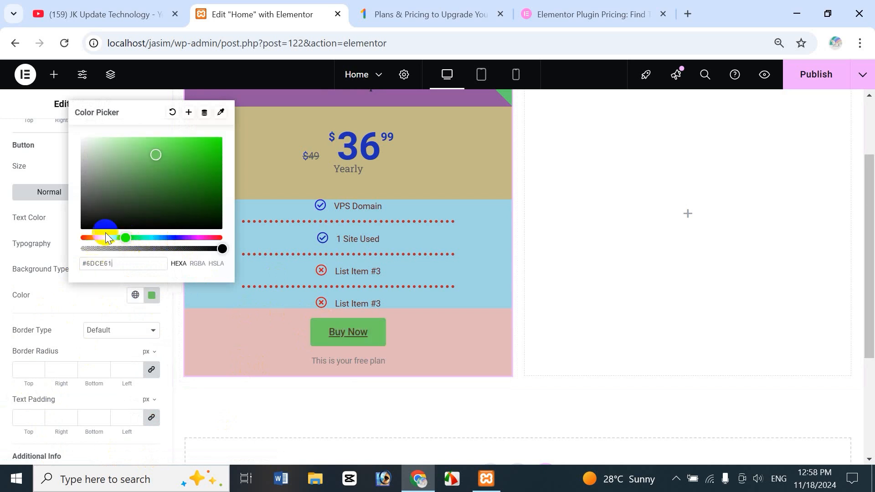
left_click(68, 297)
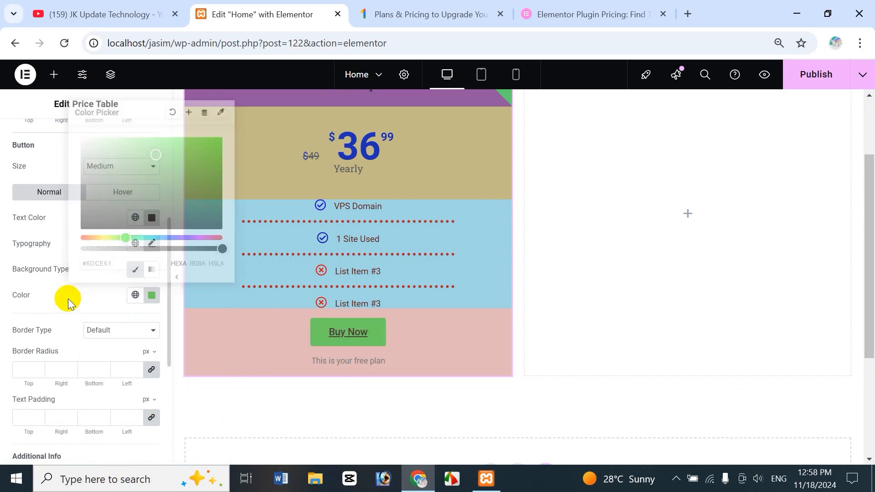
Step: Try Solid, Double and Dotted borders on the Buy Now button and set the border type to Dashed
left_click(131, 333)
left_click(115, 381)
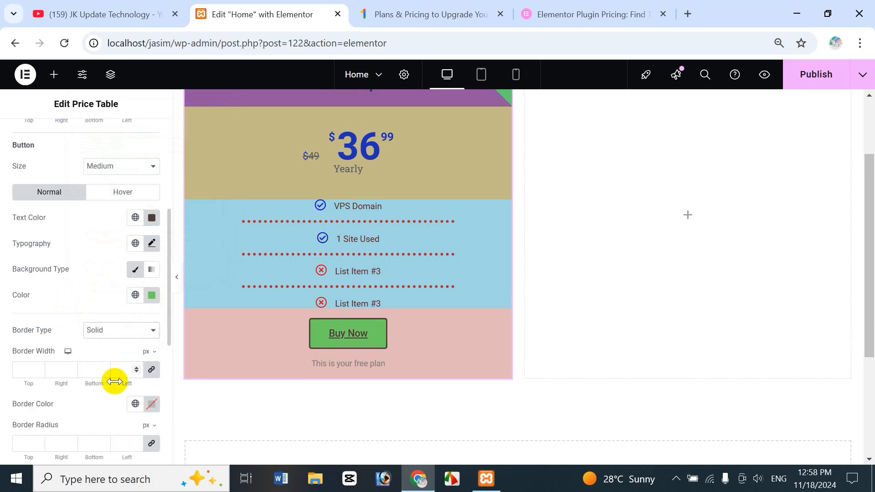
left_click(125, 333)
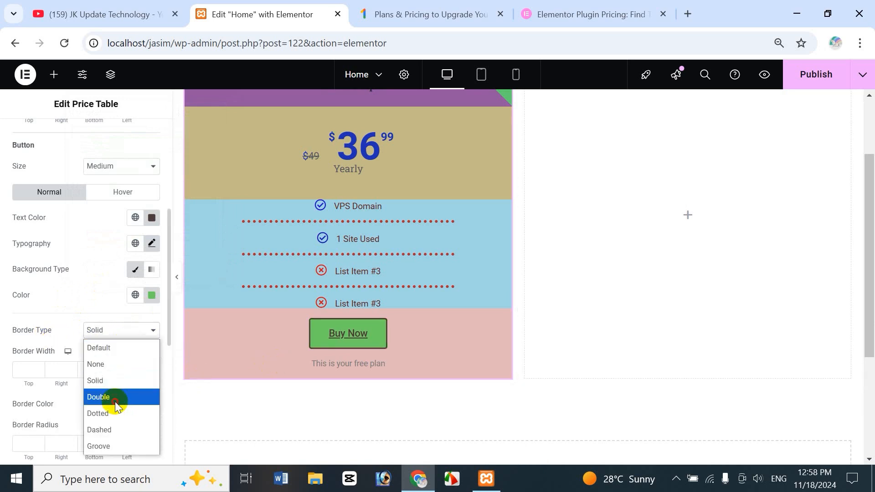
left_click(115, 399)
left_click(110, 335)
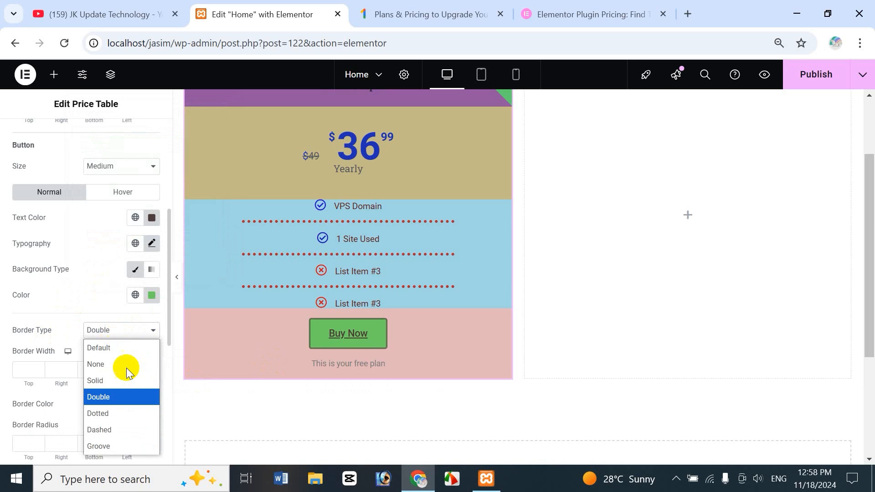
left_click(111, 415)
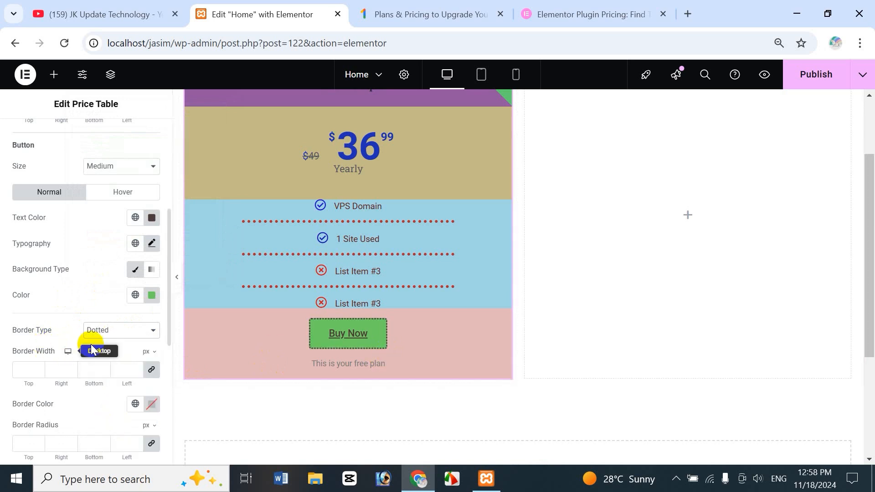
left_click(113, 335)
left_click(111, 429)
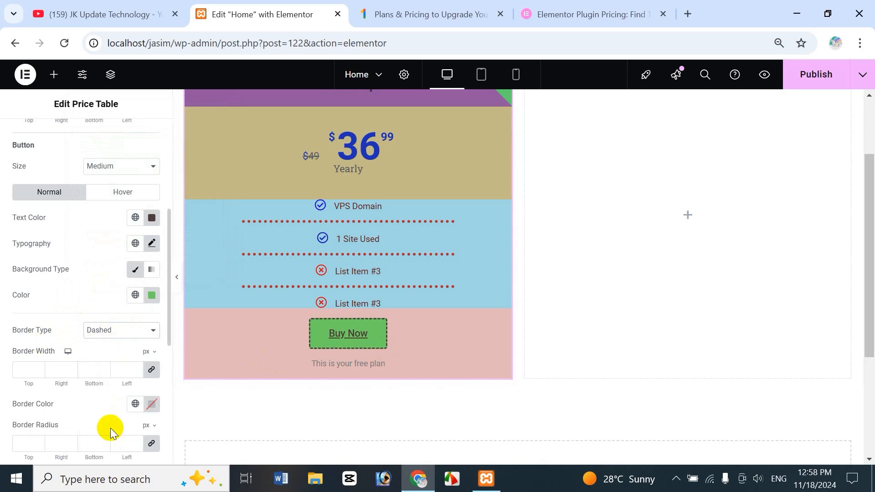
Step: Try a 10 px border width on the Buy Now button and set it to 5 px on all sides
left_click(25, 369)
type("10")
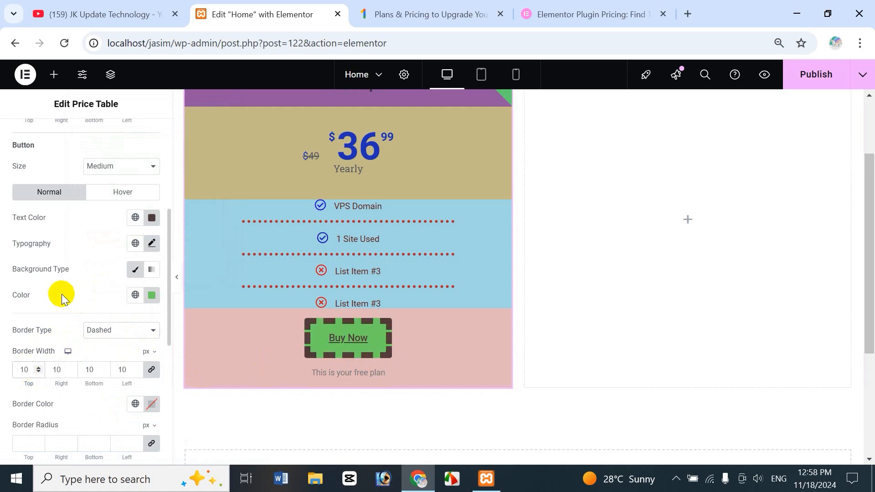
left_click_drag(27, 369, 5, 363)
type("5")
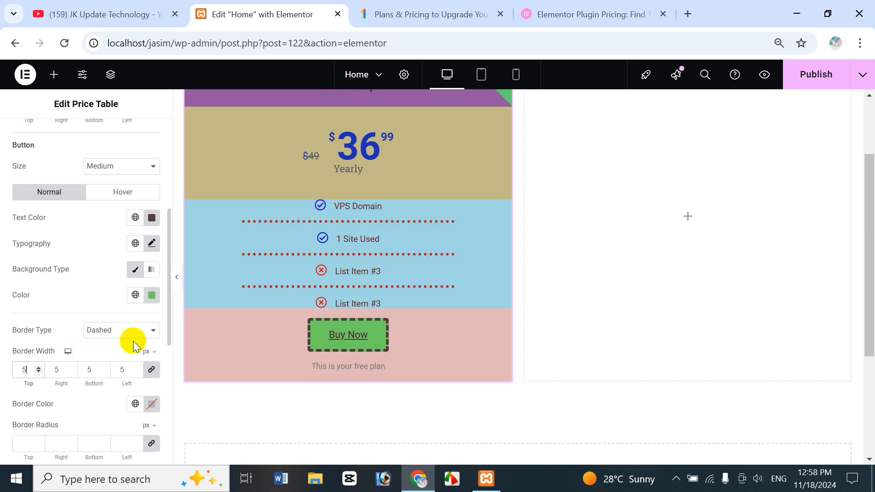
Step: Set the Buy Now button's border radius to 10 px and its text padding to 10 px on all sides
left_click_drag(170, 307, 172, 375)
left_click(23, 276)
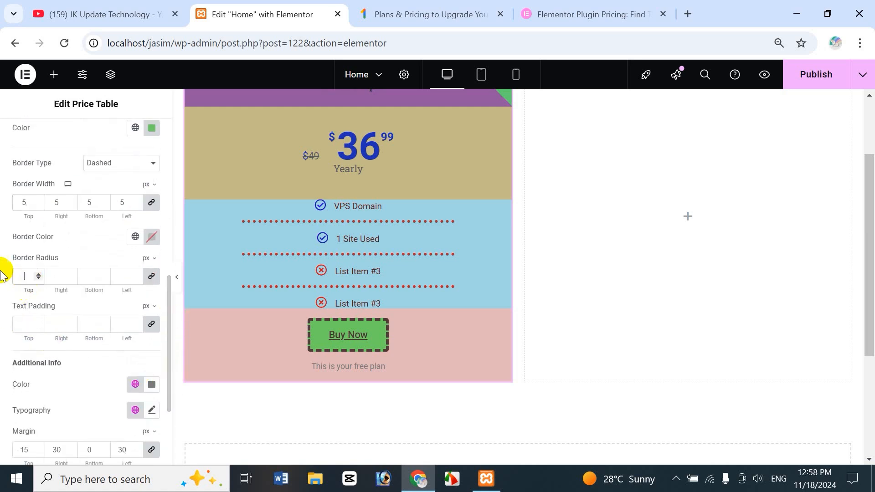
type("10")
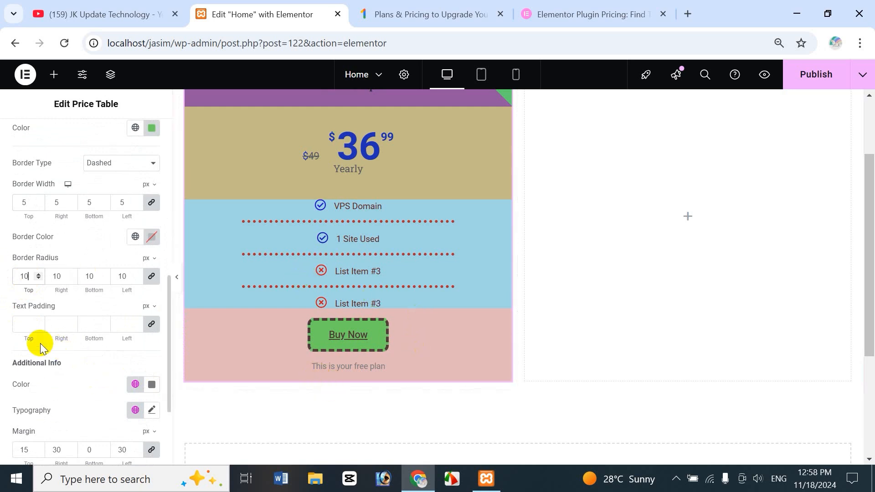
left_click(23, 327)
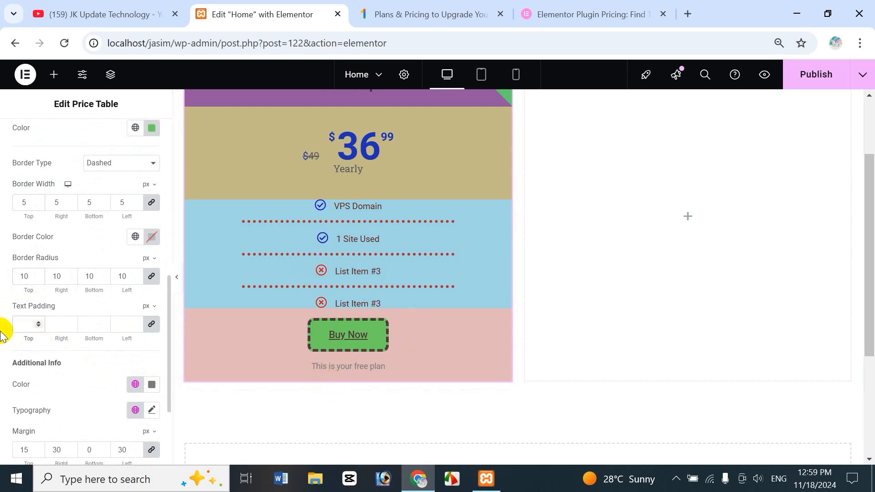
type("10")
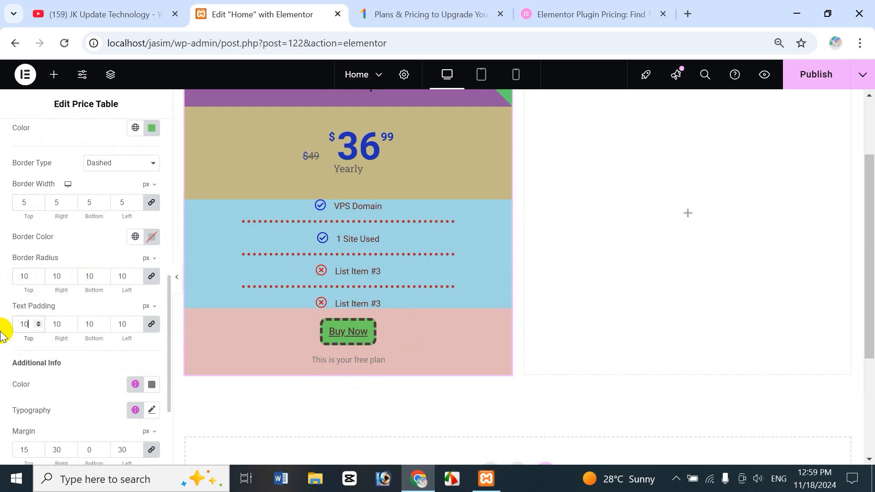
Step: Try 5 px and 20 px text padding on the Buy Now button and return it to 10 px on all sides
key("BackSpace")
key("BackSpace")
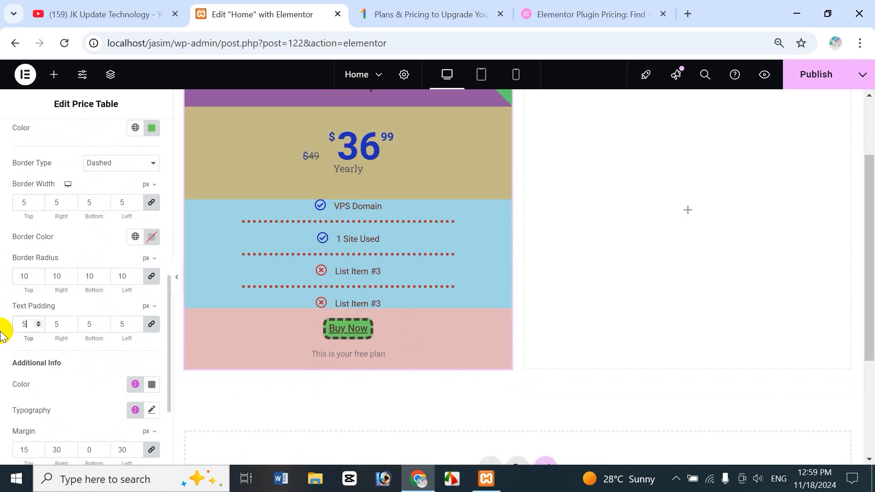
key("BackSpace")
type("20")
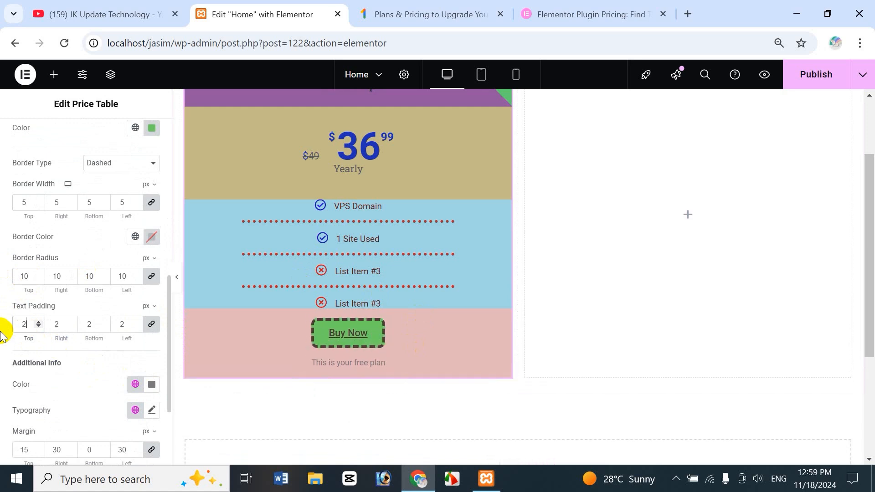
key("BackSpace")
key("BackSpace")
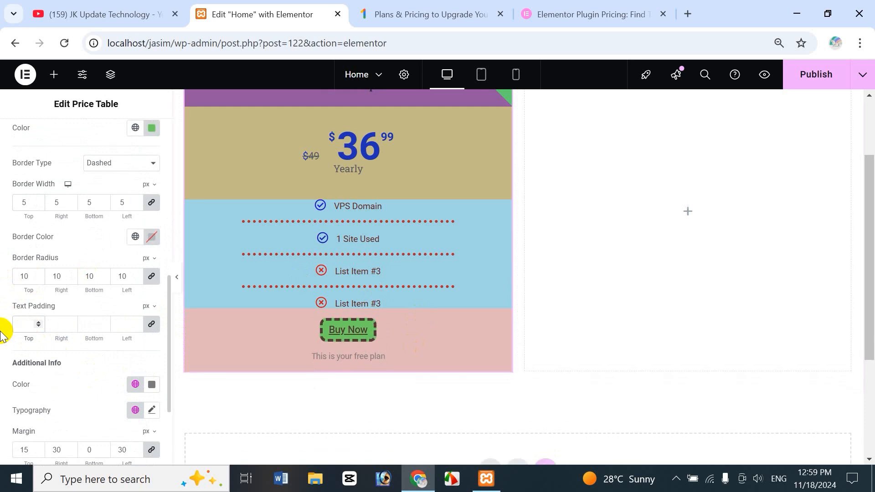
type("10")
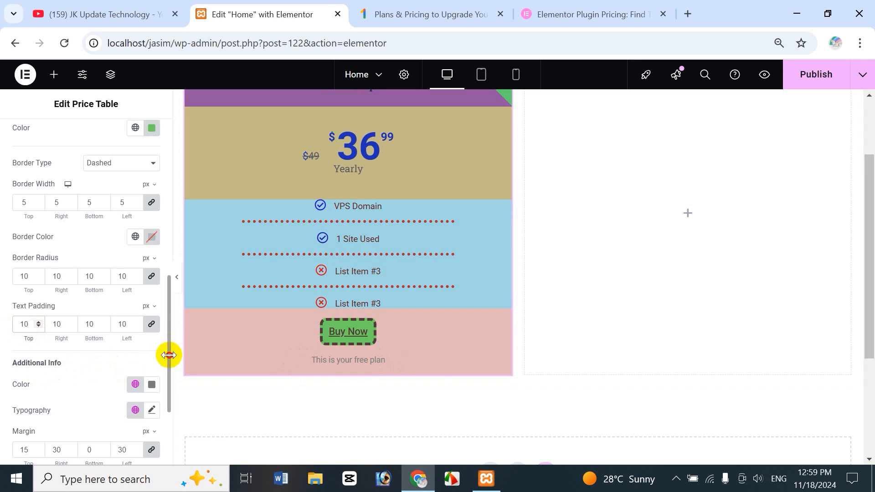
Step: Set the text color of the footer's additional info to a strong blue
left_click_drag(170, 354, 172, 395)
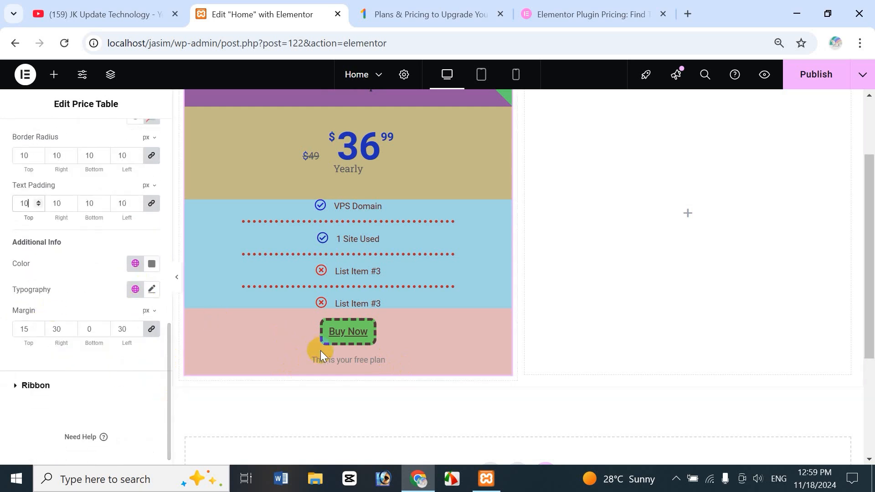
left_click(152, 264)
left_click(174, 371)
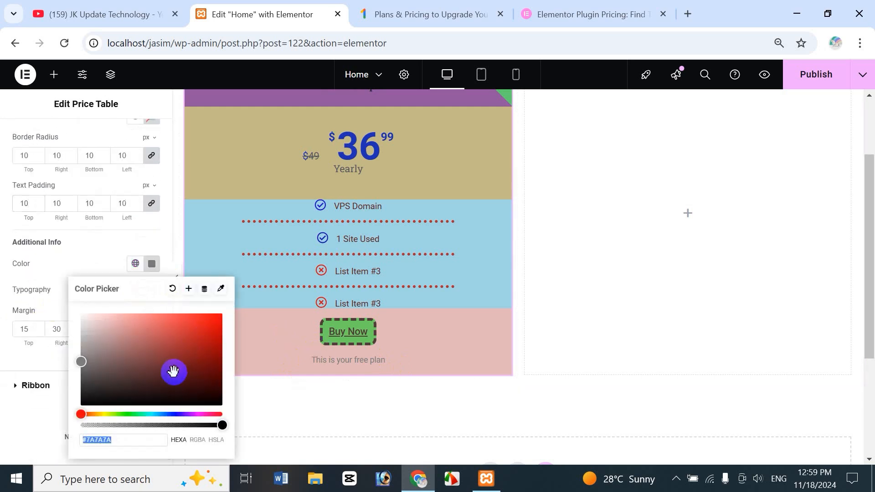
left_click(178, 345)
left_click(171, 414)
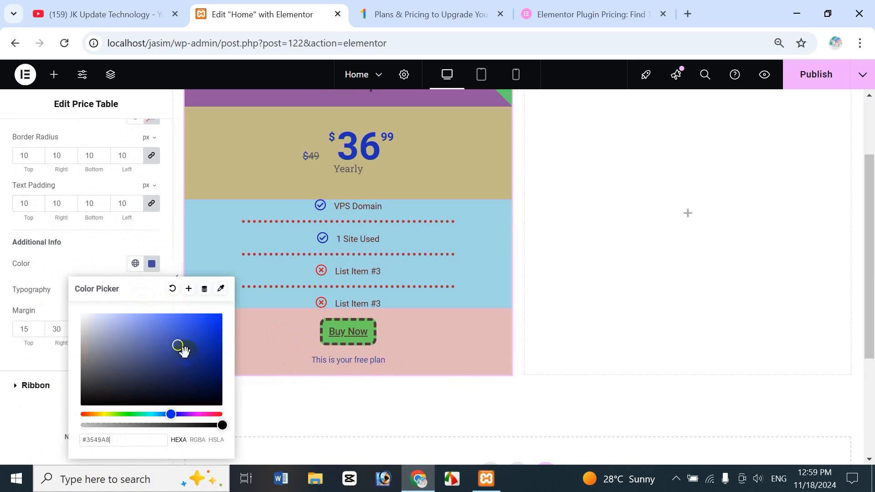
left_click(203, 336)
left_click(43, 301)
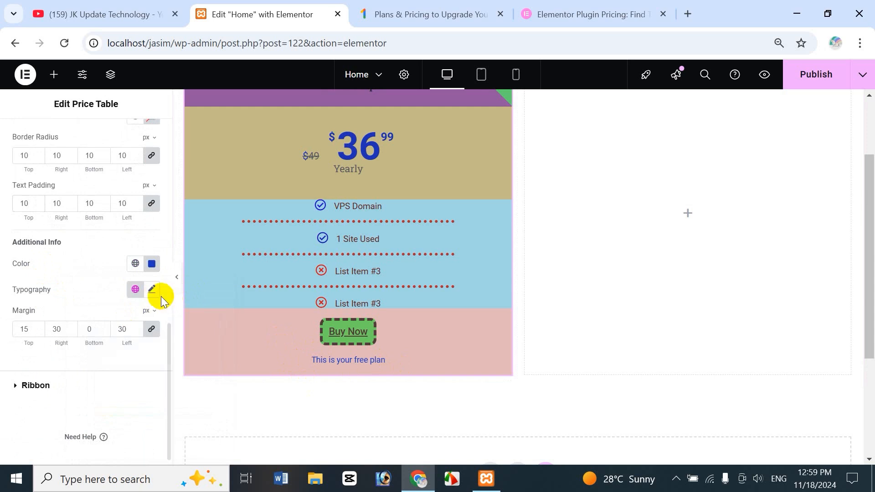
Step: Try 25 px and 10 px margins for the additional info text and set the margin to 15 px on all sides
double_click(31, 330)
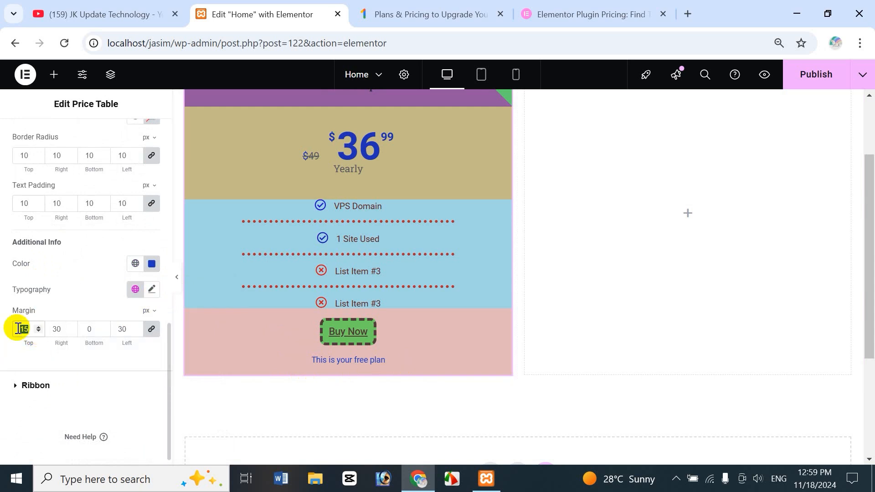
type("25")
double_click(15, 329)
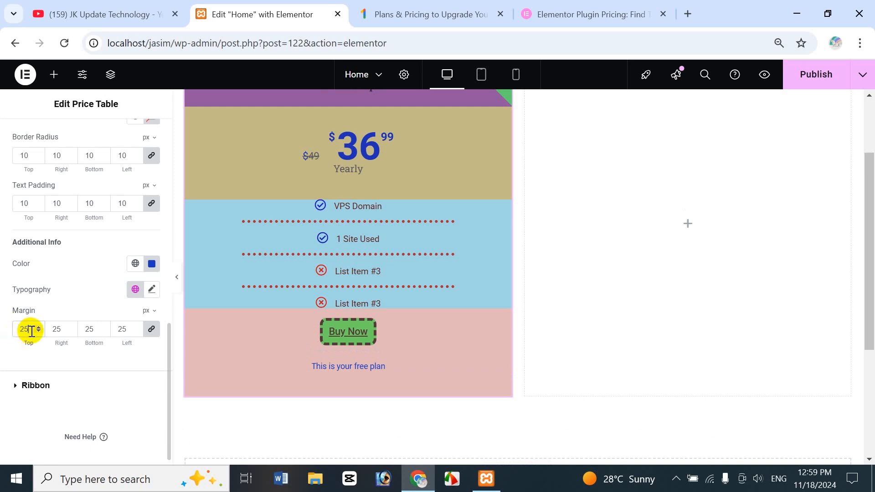
type("10")
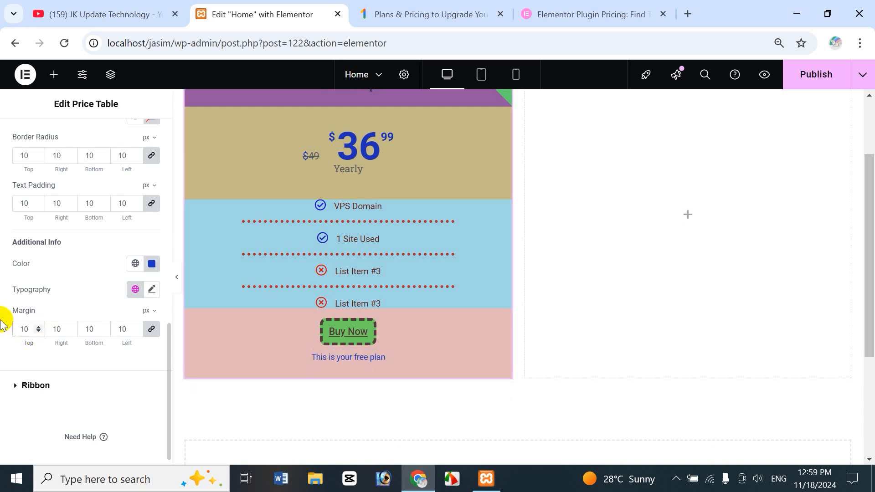
key("BackSpace")
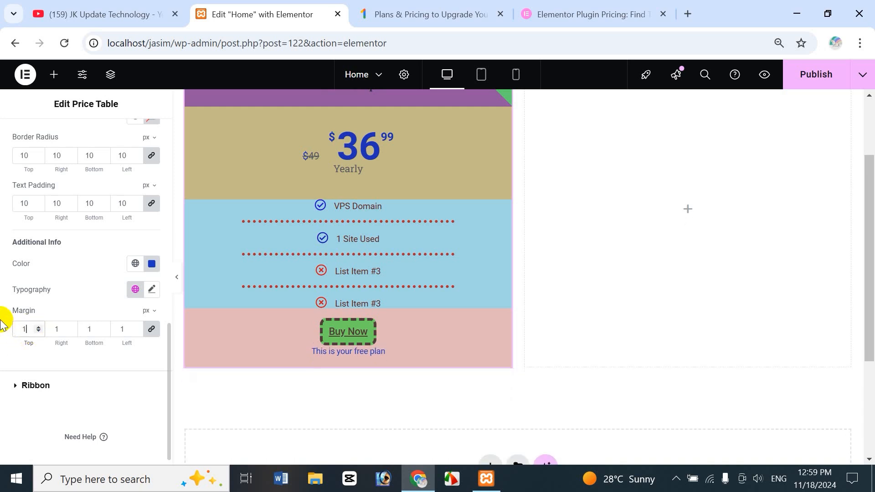
type("5")
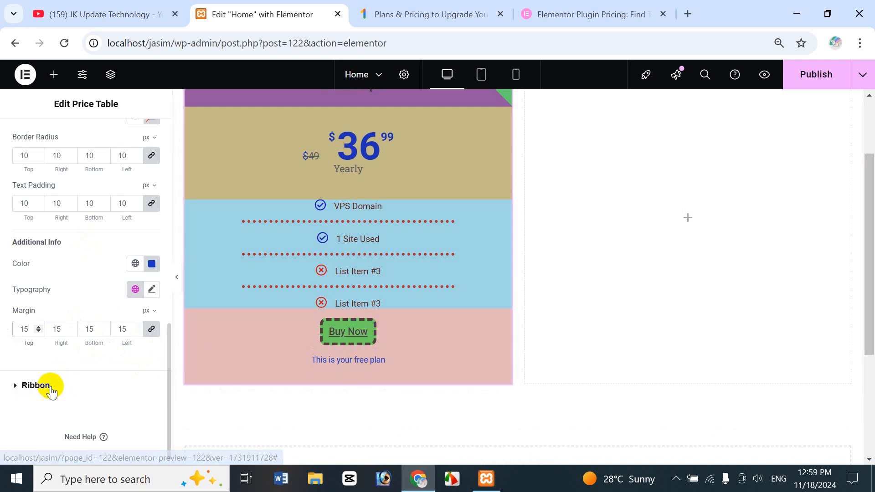
Step: Try orange for the ribbon's background, set it to blue, #1B89AD, and set the ribbon distance to 35 px
left_click(16, 385)
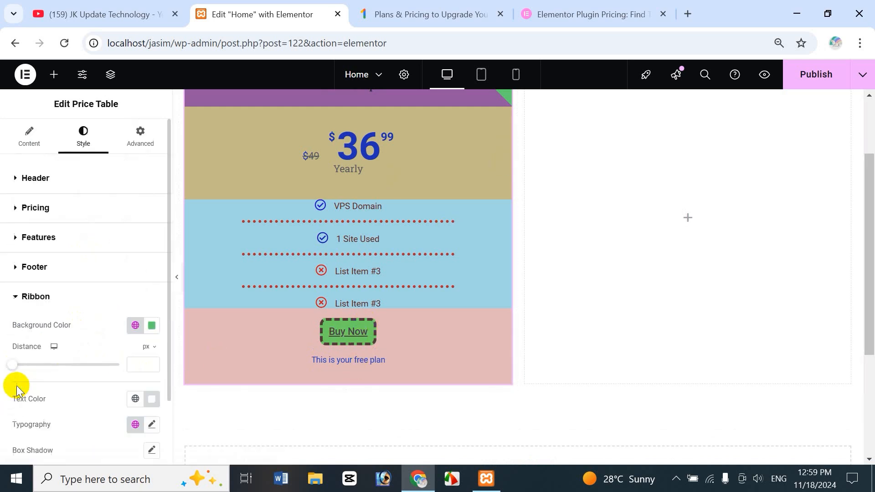
left_click_drag(868, 299, 868, 266)
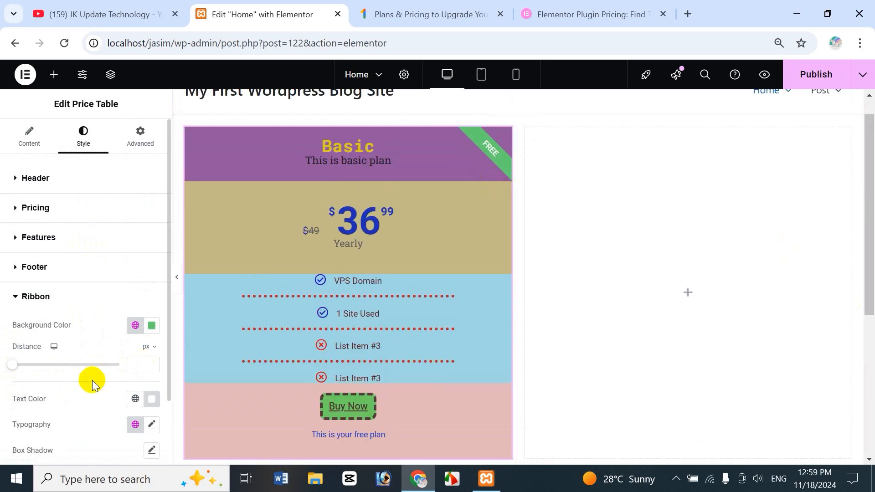
left_click(156, 325)
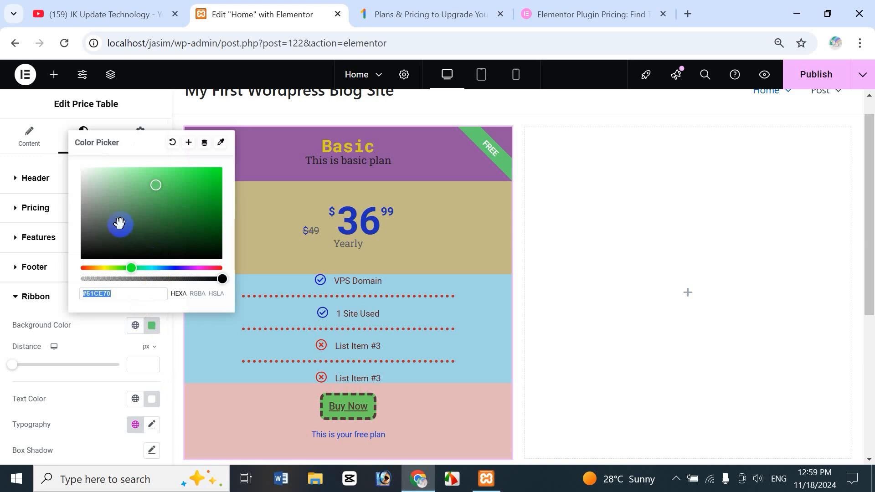
left_click(93, 267)
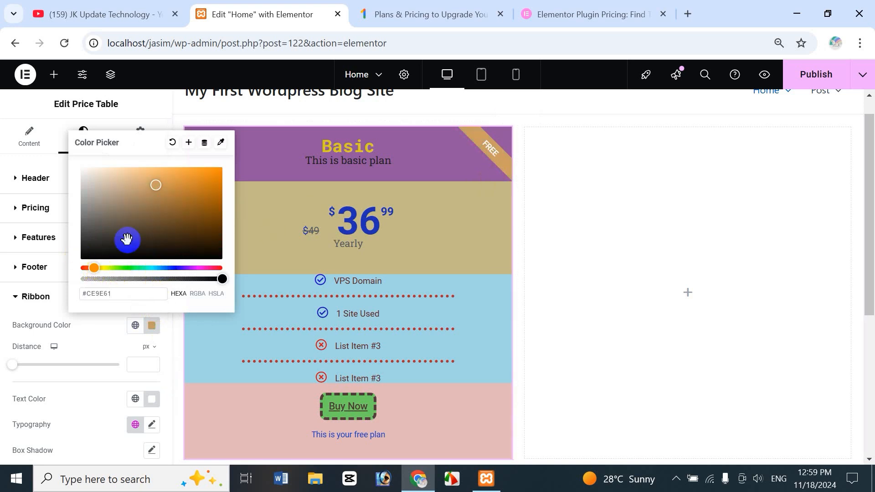
left_click_drag(127, 239, 199, 196)
left_click(157, 267)
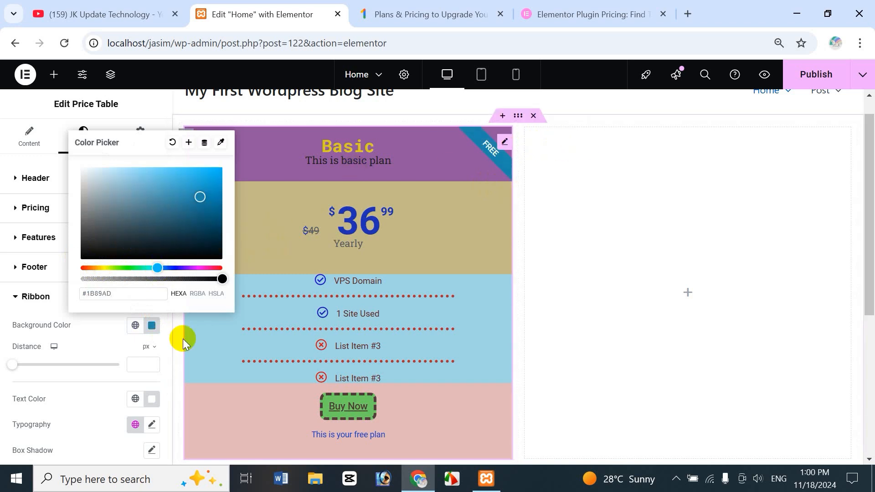
left_click(9, 348)
left_click_drag(13, 367, 86, 359)
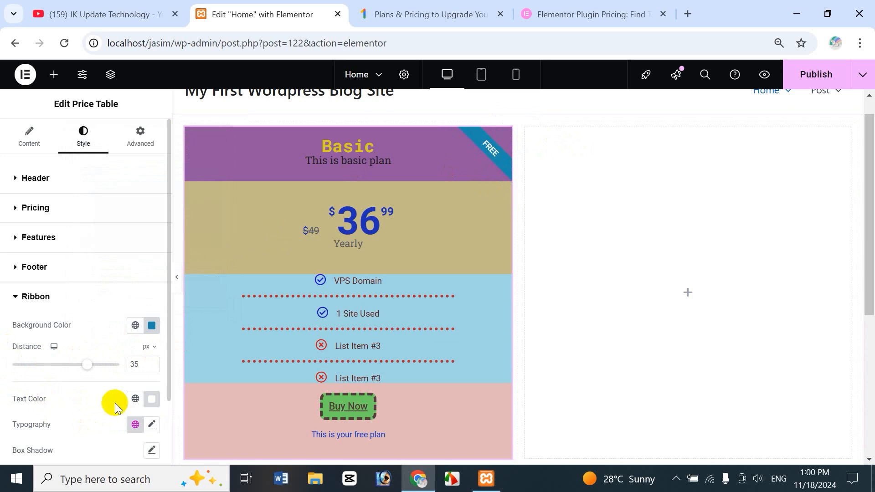
Step: Try dark red and grey for the ribbon's text color and set it to a light greyish green, #D0D7C2
left_click(153, 401)
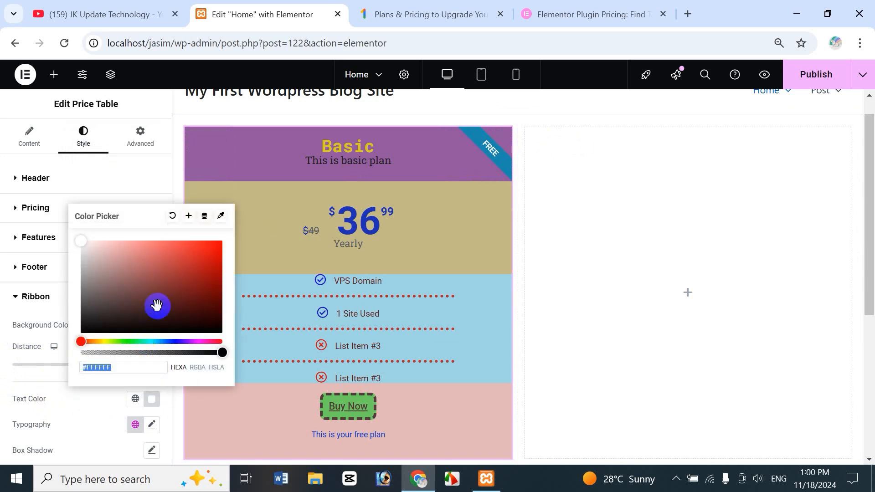
left_click(196, 279)
left_click(203, 310)
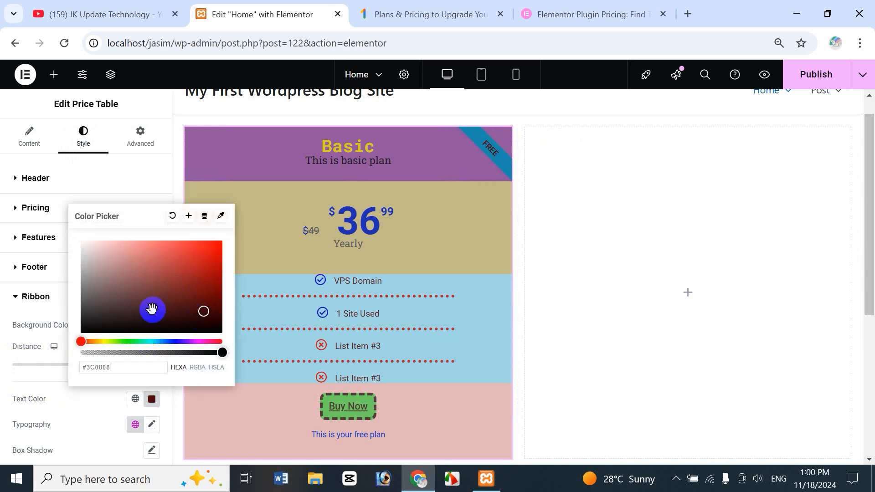
left_click(96, 291)
left_click(113, 341)
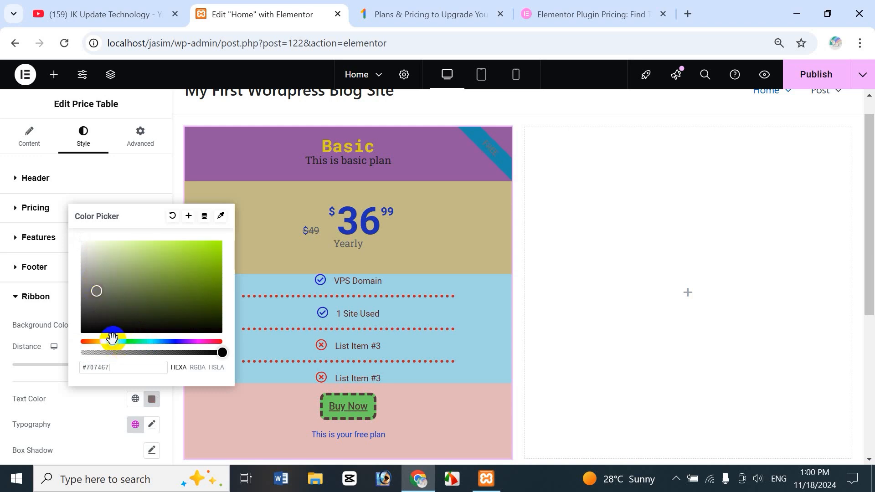
left_click(98, 258)
left_click(172, 277)
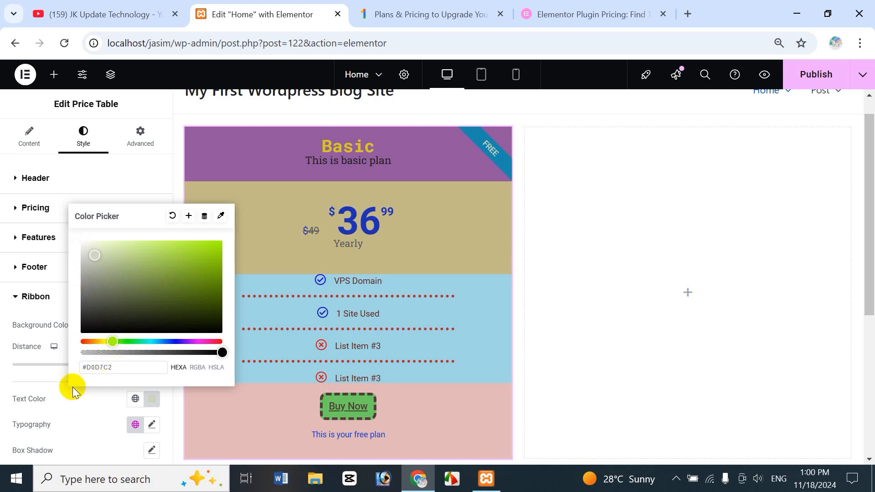
left_click(49, 379)
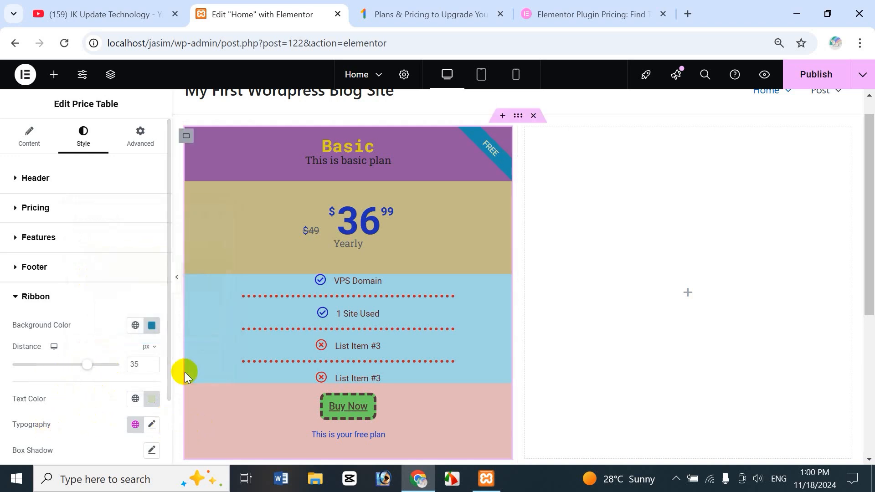
Step: Add a box shadow to the ribbon with a horizontal offset of 37 and collapse the Ribbon settings
scroll(170, 383, "down", 2)
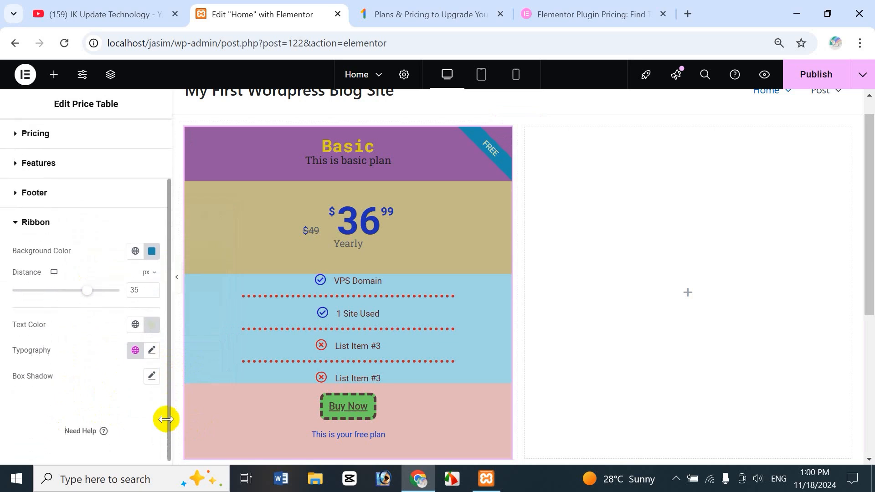
left_click(151, 376)
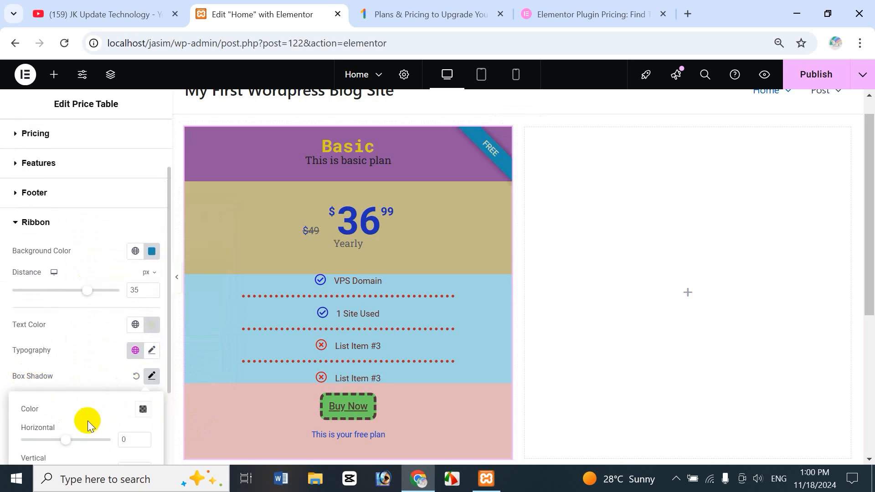
mouse_move(64, 441)
left_mouse_down()
mouse_move(98, 441)
mouse_move(82, 442)
left_mouse_up()
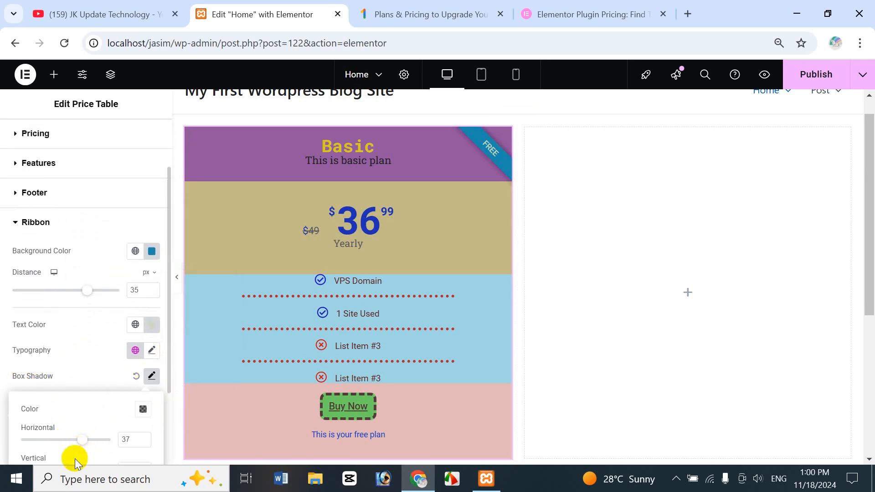
left_click(90, 364)
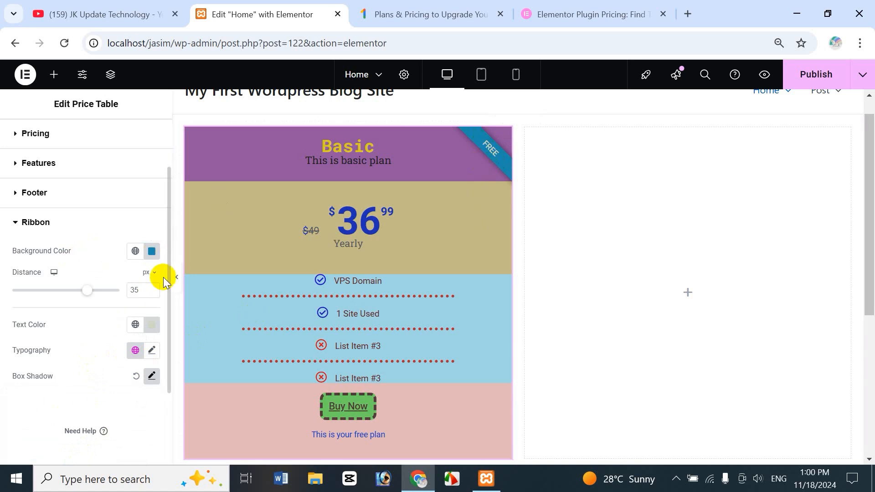
left_click_drag(167, 272, 166, 215)
left_click(18, 297)
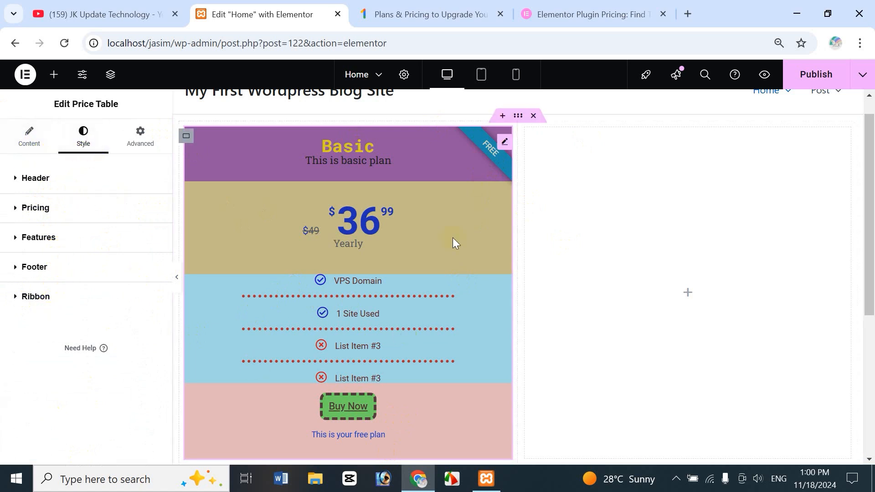
Step: Duplicate the container that holds the styled Basic price table
mouse_move(870, 254)
left_mouse_down()
mouse_move(871, 306)
mouse_move(871, 245)
left_mouse_up()
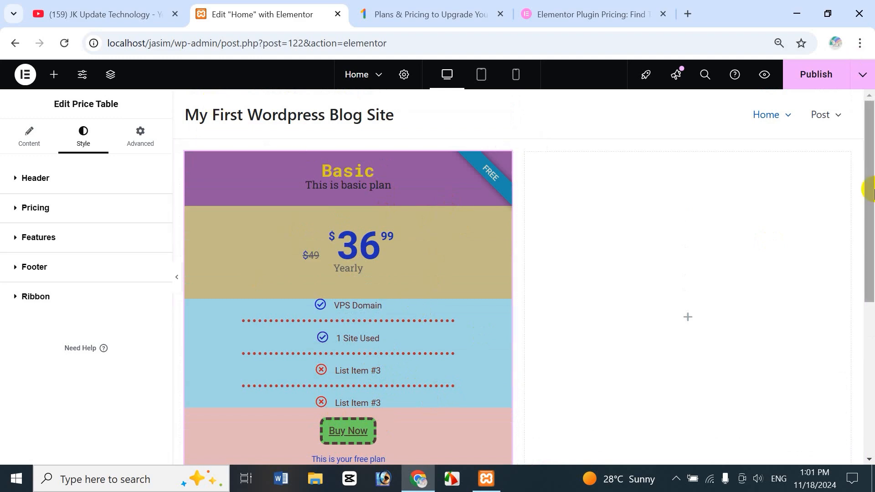
left_click_drag(873, 203, 871, 232)
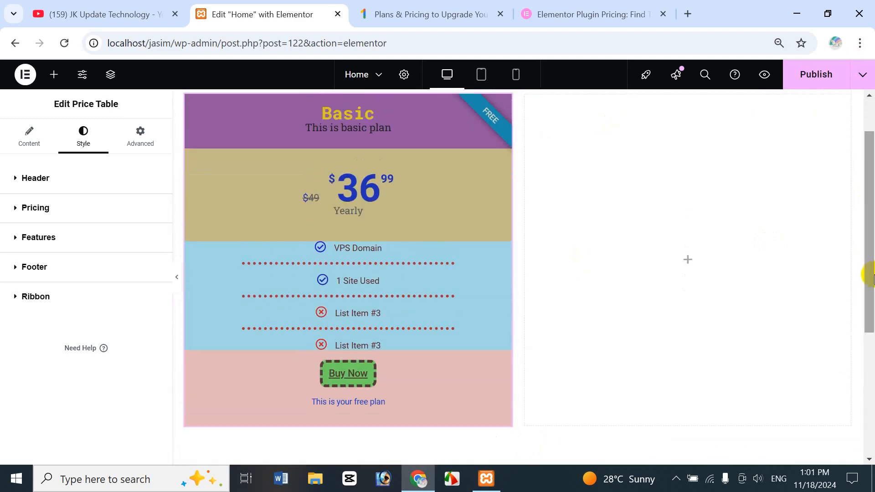
left_click_drag(874, 263, 872, 242)
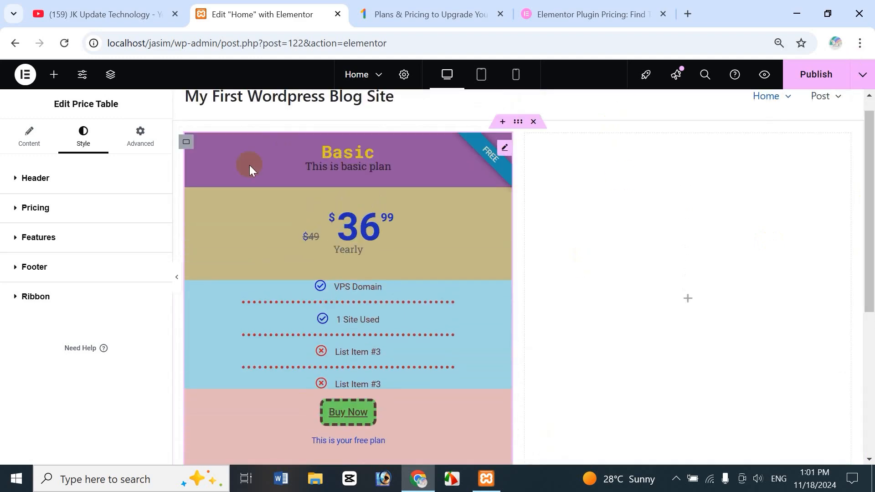
right_click(186, 146)
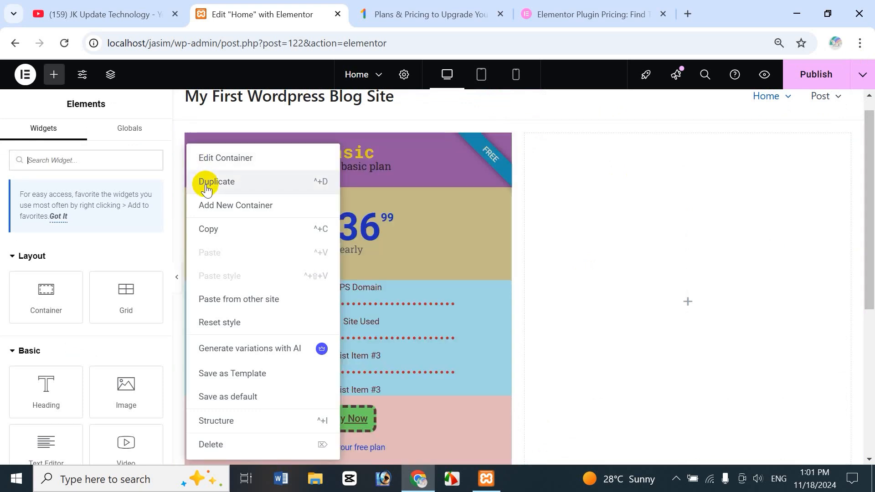
left_click(209, 187)
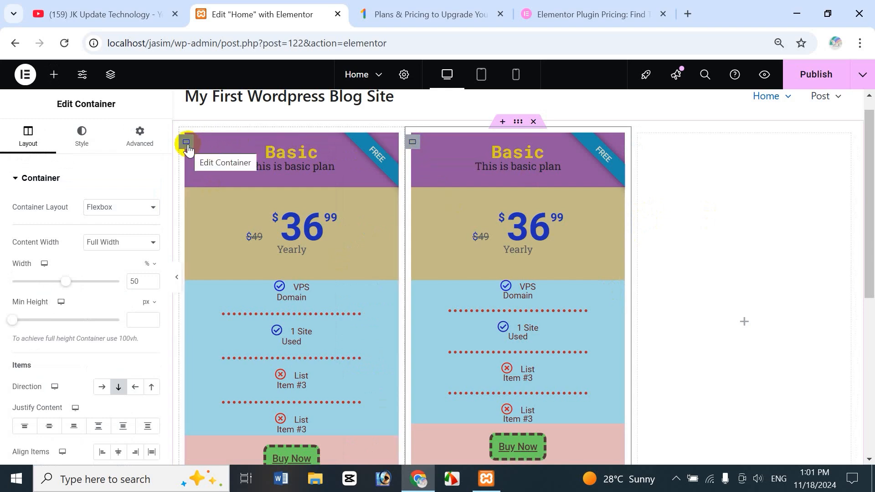
Step: Duplicate the first Basic price table's container once more and delete the empty container at the end of the row
right_click(188, 145)
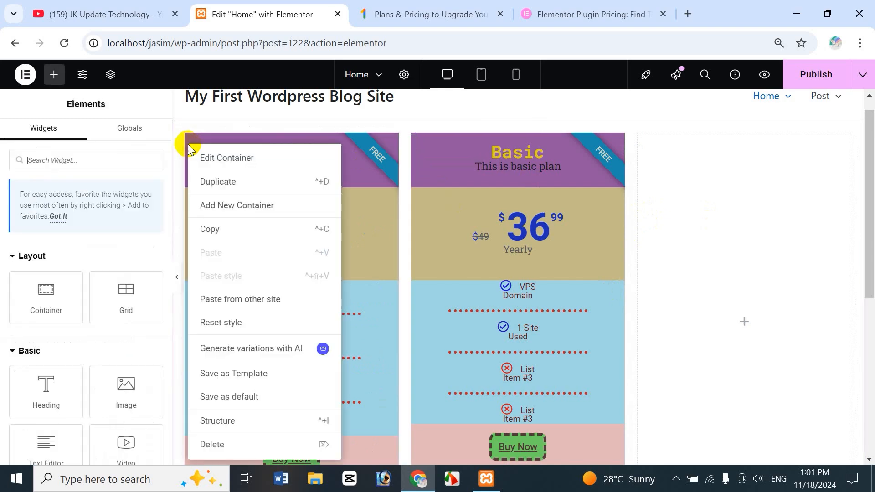
left_click(227, 183)
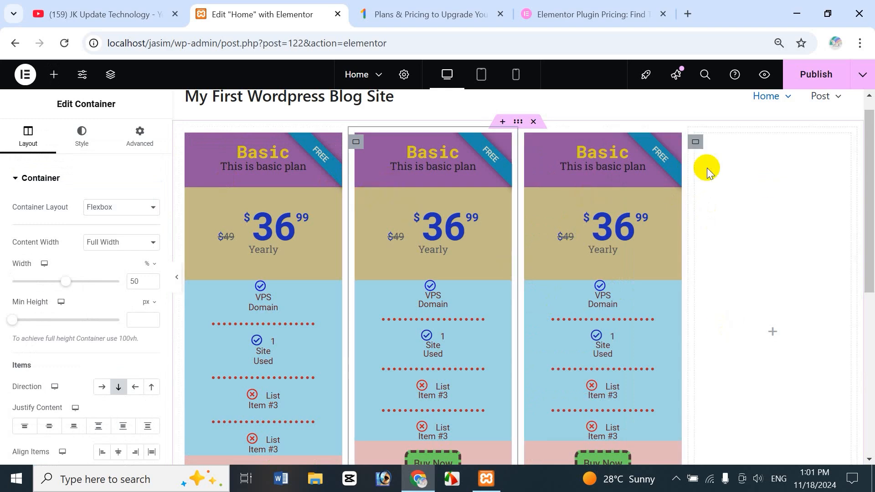
right_click(698, 144)
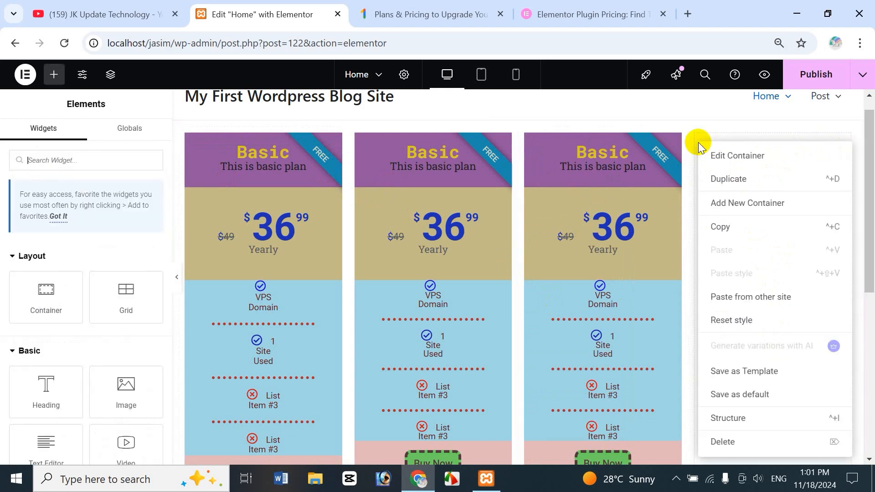
left_click(725, 441)
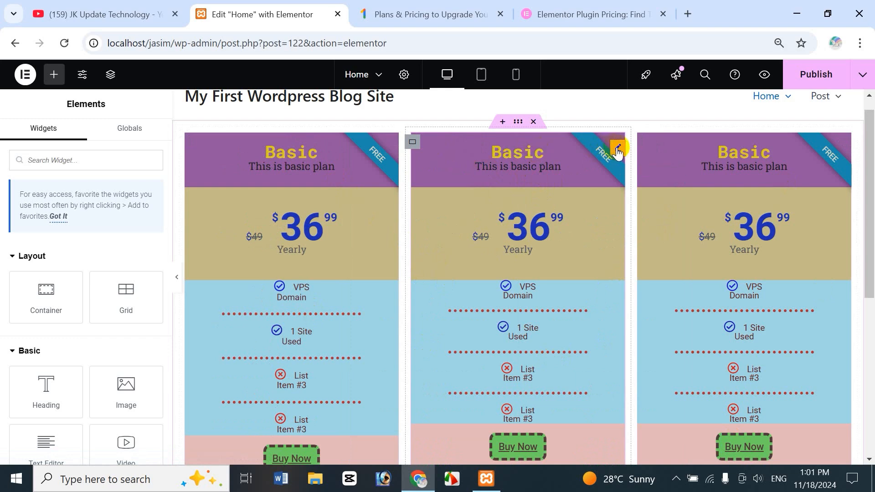
Step: Title the middle price table "Standard" and change its description to "This is standard plan"
left_click(618, 148)
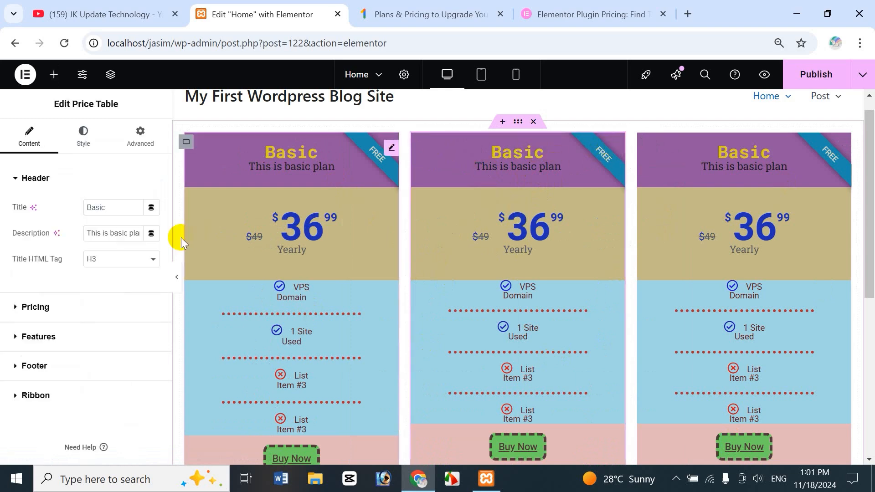
double_click(108, 207)
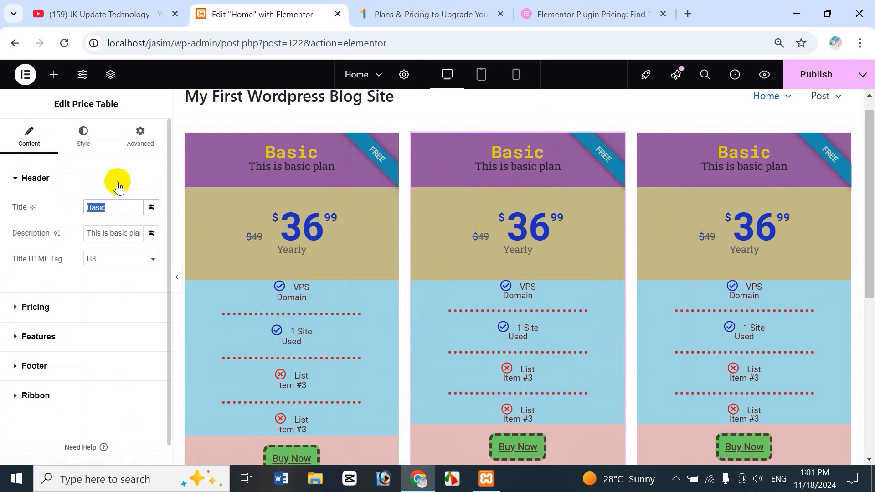
type("Standar")
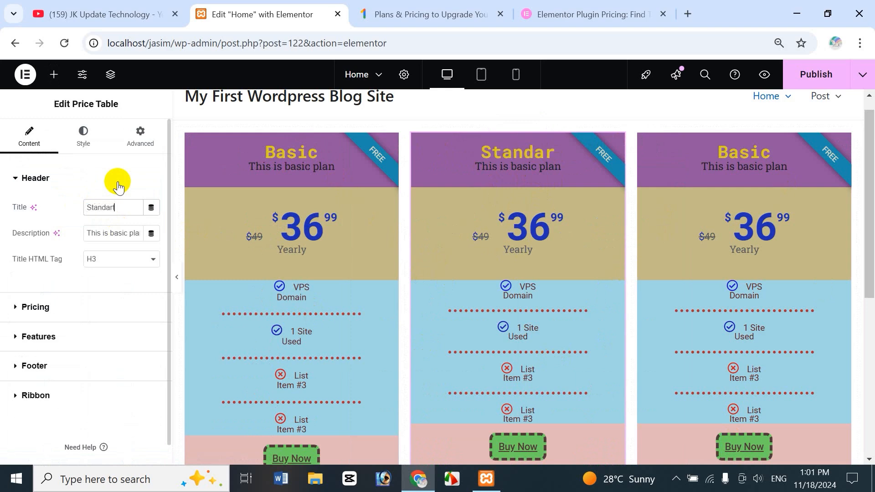
type("d")
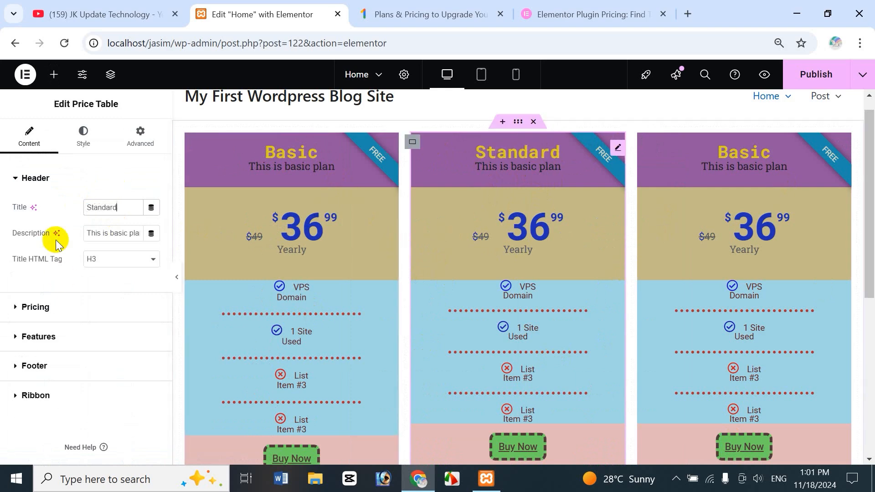
left_click_drag(114, 234, 128, 237)
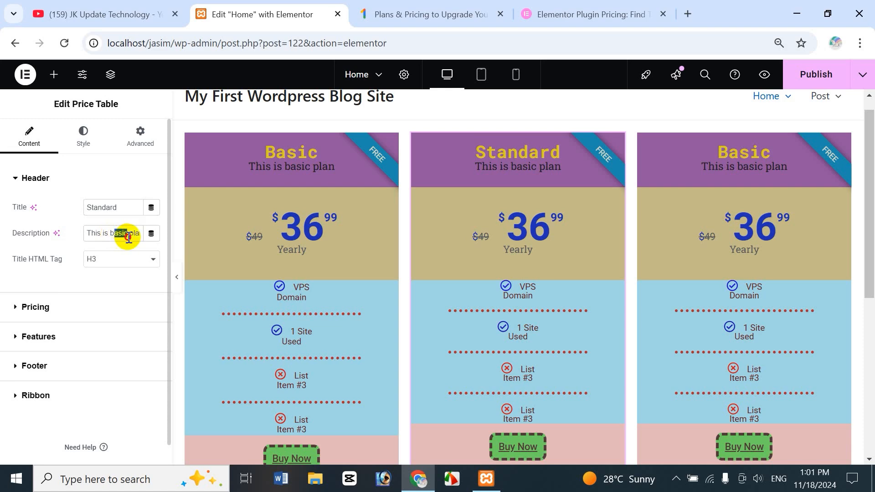
key("BackSpace")
key("BackSpace")
type("s")
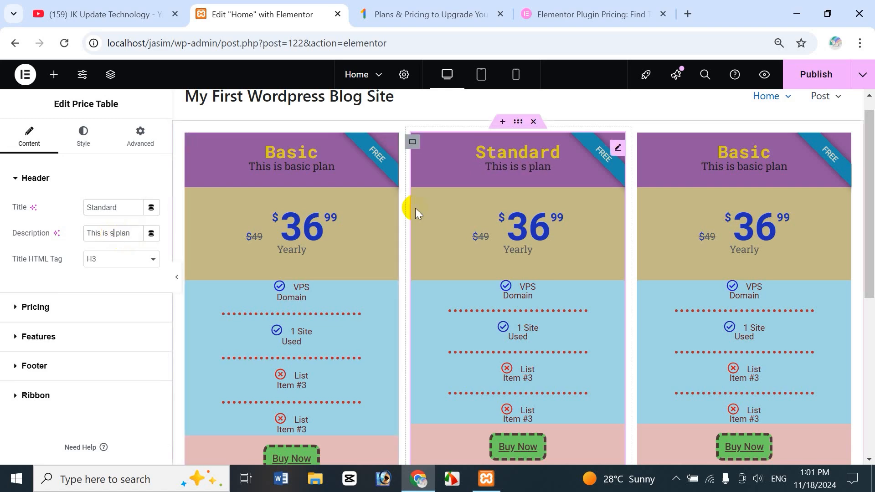
type("tandard")
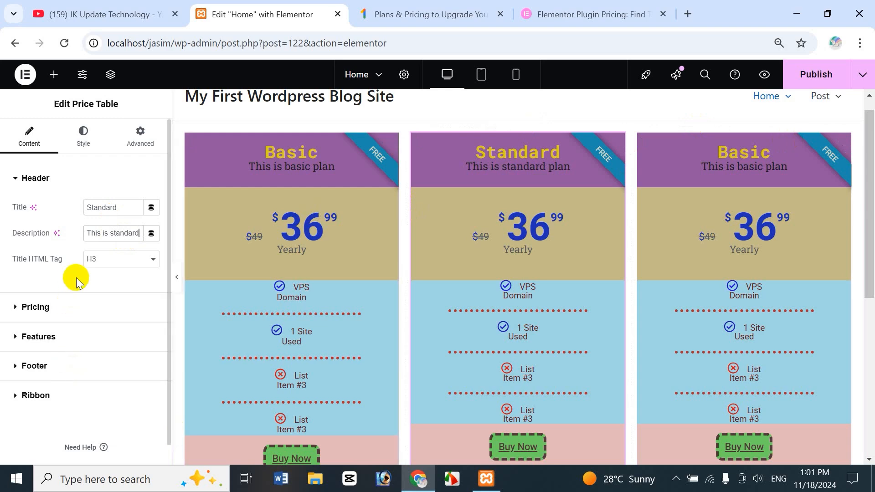
Step: Set the Standard plan's price to 65.99 and its period to "Monthly"
left_click(41, 318)
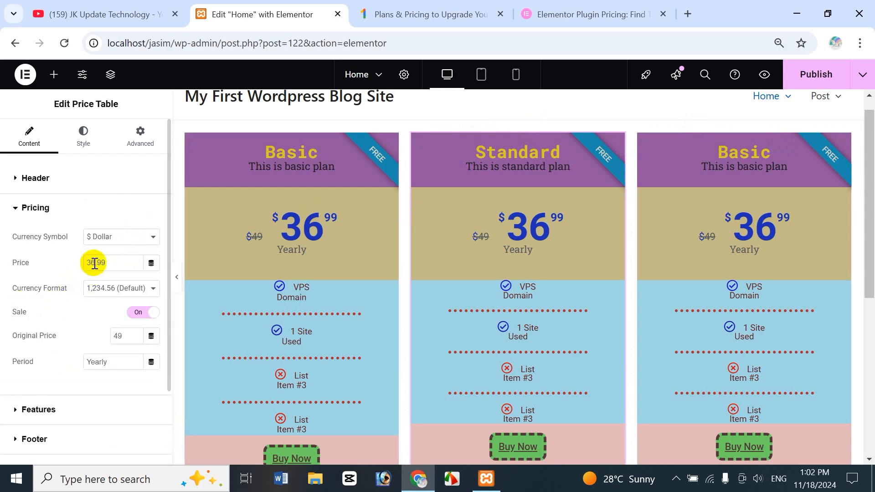
mouse_move(94, 264)
left_mouse_down()
mouse_move(68, 260)
mouse_move(85, 266)
left_mouse_up()
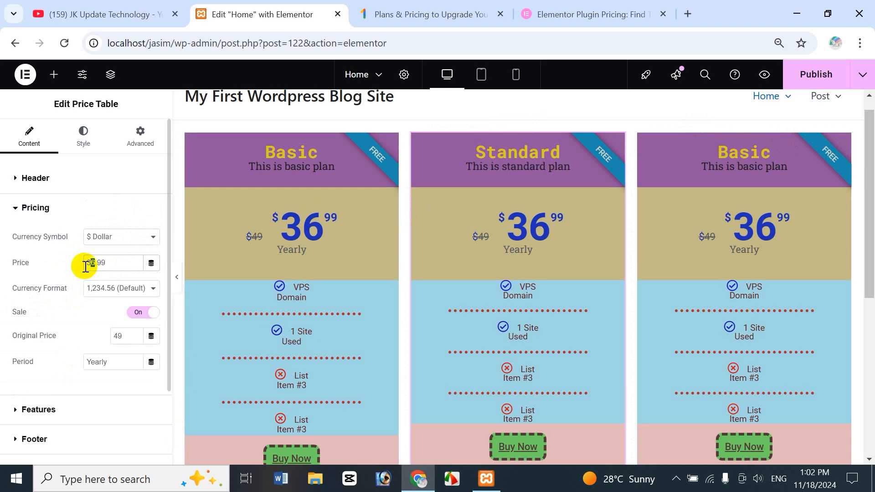
key("Delete")
key("Delete")
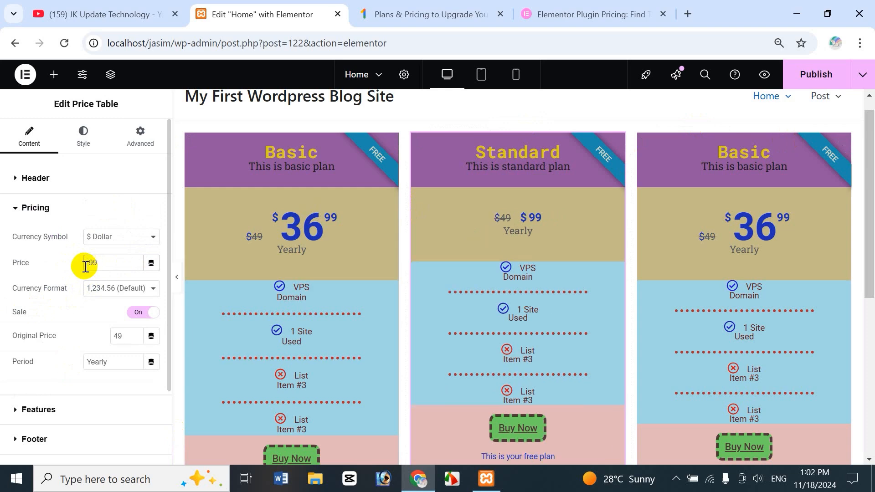
type("65")
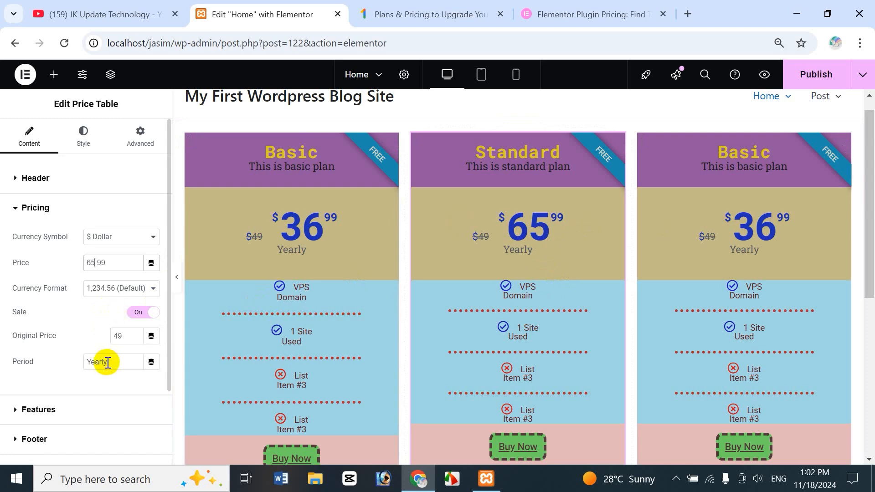
left_click_drag(114, 362, 73, 346)
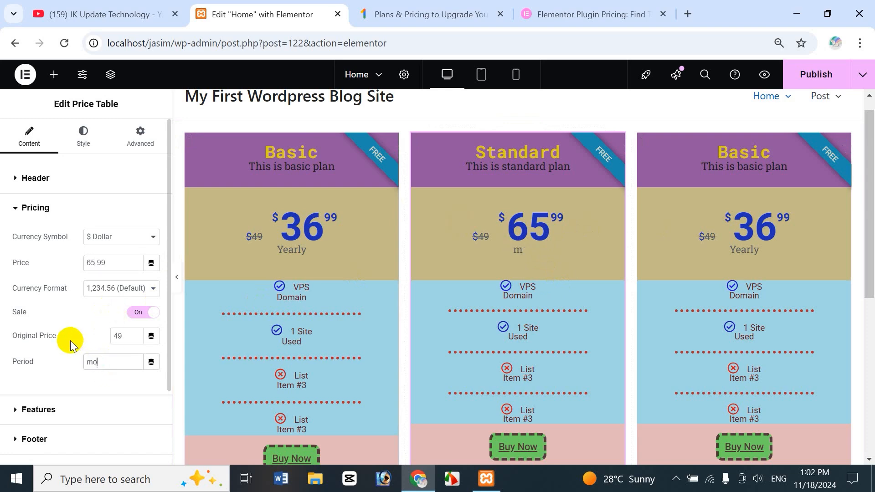
type("Monthly")
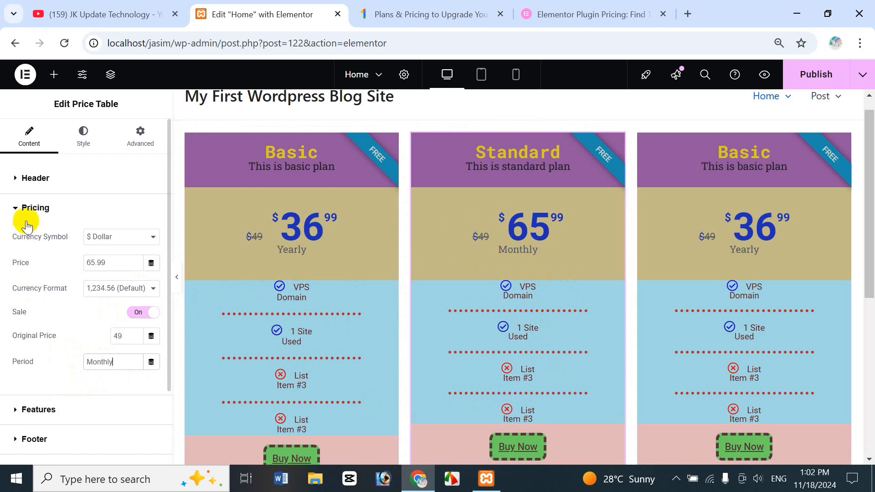
left_click(11, 209)
Step: Replace the icon of the Standard plan's third feature with the outlined check circle, searching the icon library for "check"
left_click(8, 244)
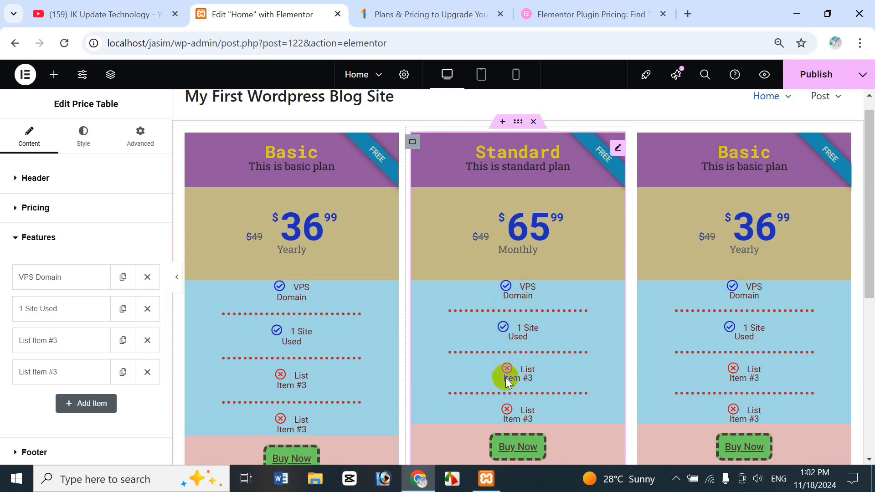
left_click(67, 356)
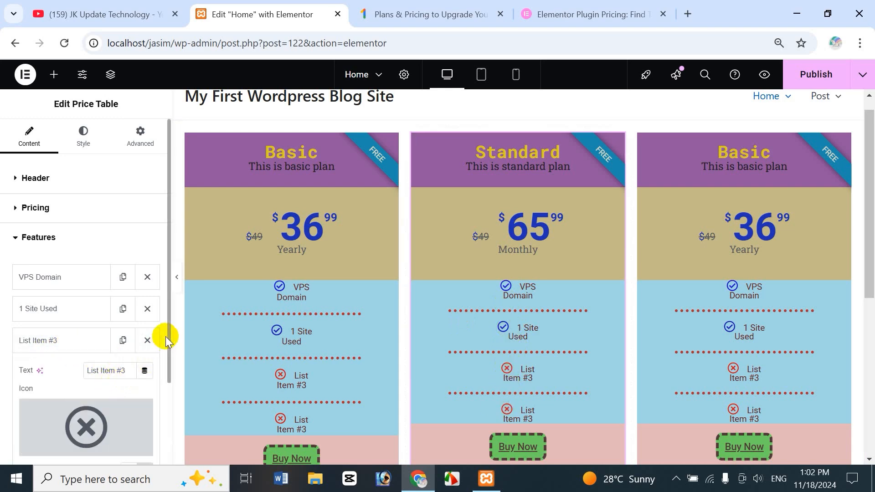
scroll(170, 337, "down", 3)
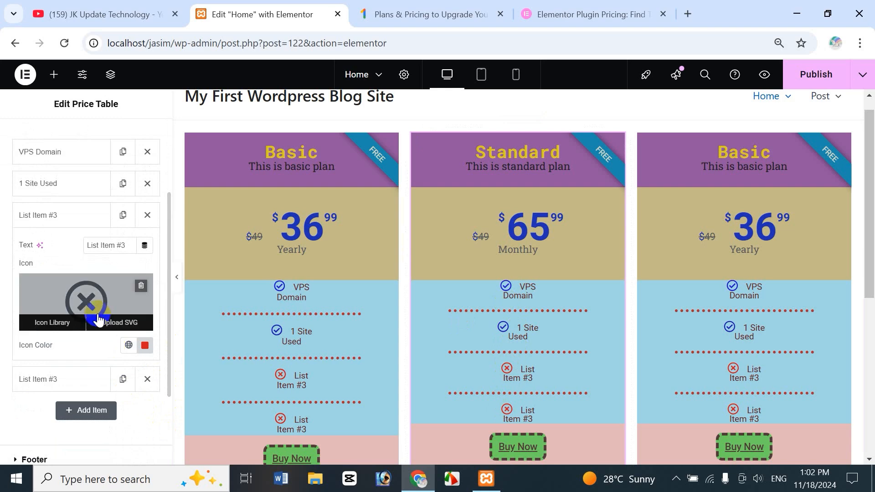
left_click(53, 323)
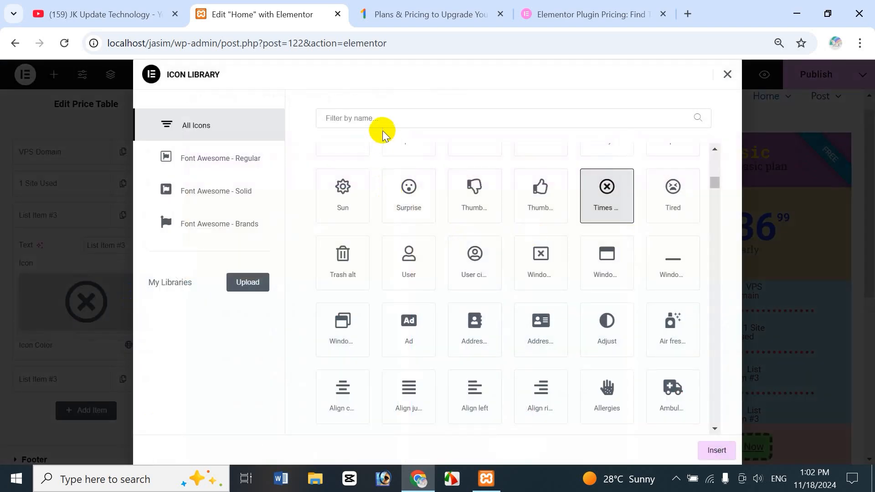
left_click(381, 119)
type("che")
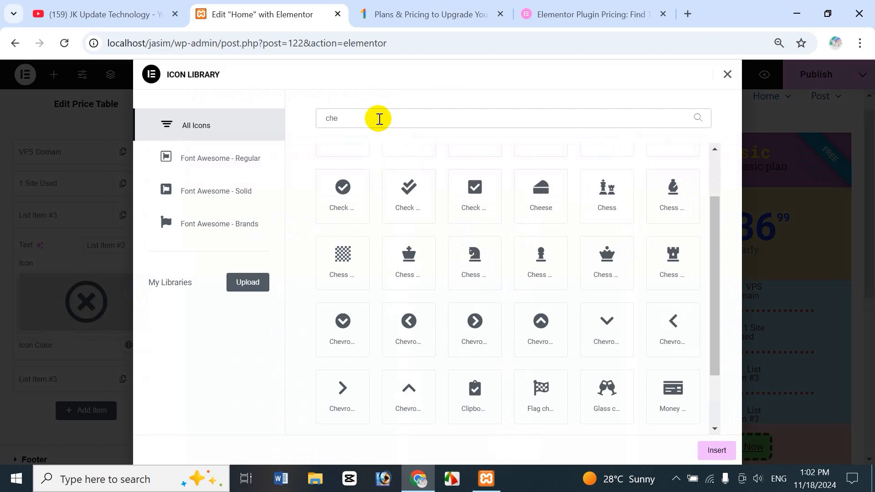
type("e")
key("BackSpace")
type("ck")
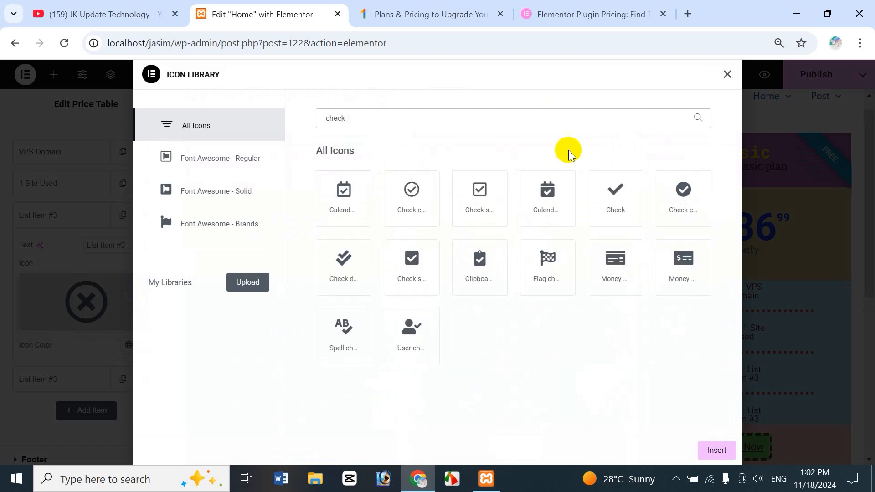
left_click(411, 202)
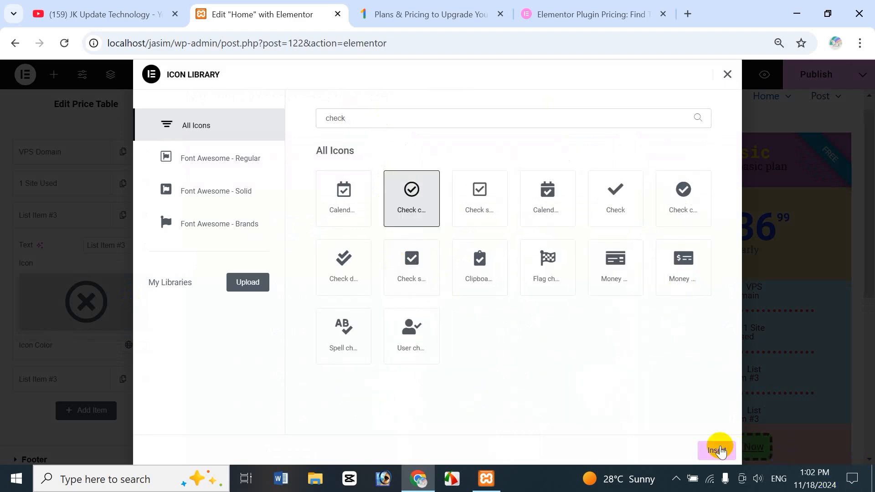
left_click(720, 452)
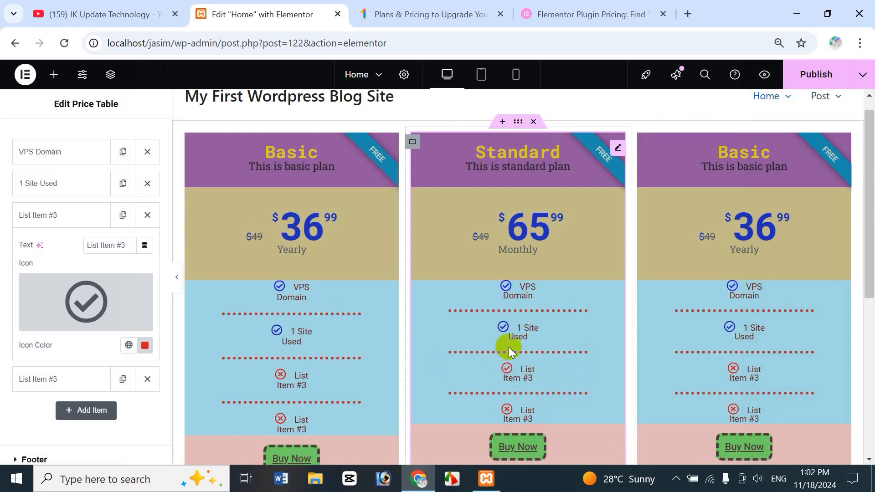
Step: Set the icon color of the Standard plan's third feature to blue, #1F1FD1
left_click(145, 346)
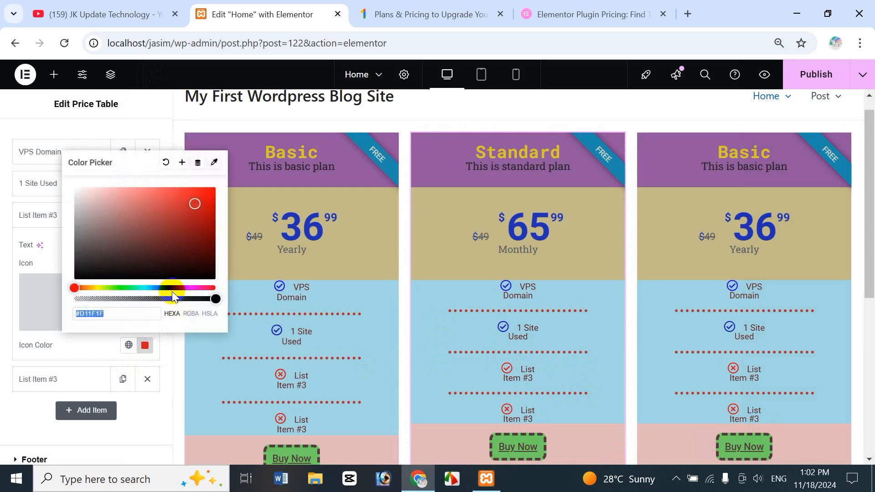
left_click(168, 287)
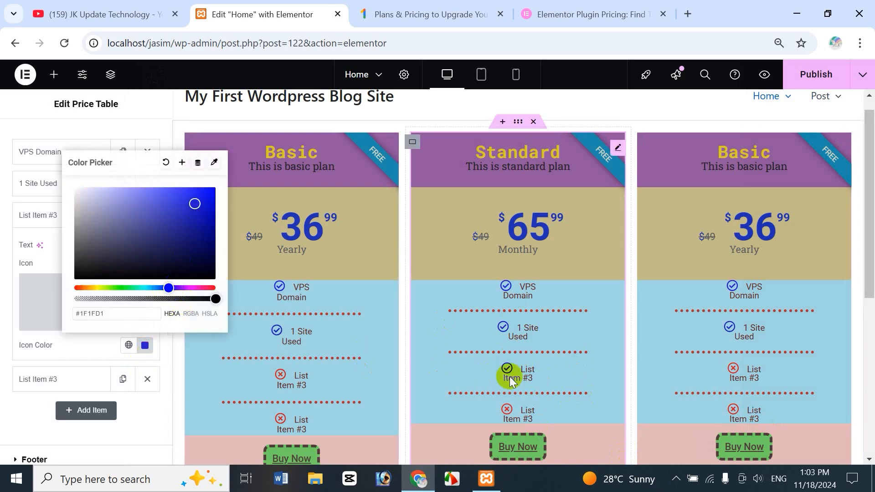
left_click(6, 420)
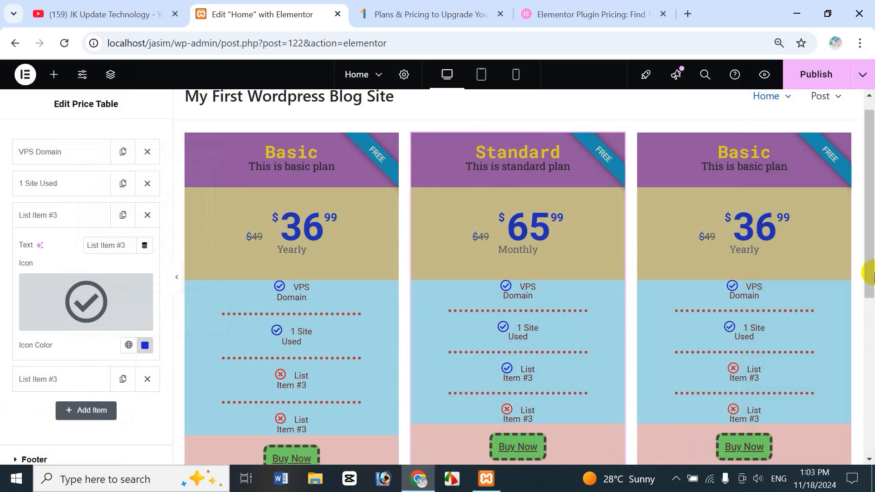
Step: Title the third price table "Premium", change its description to "This is premium plan", and open its pricing settings
left_click_drag(869, 267, 873, 246)
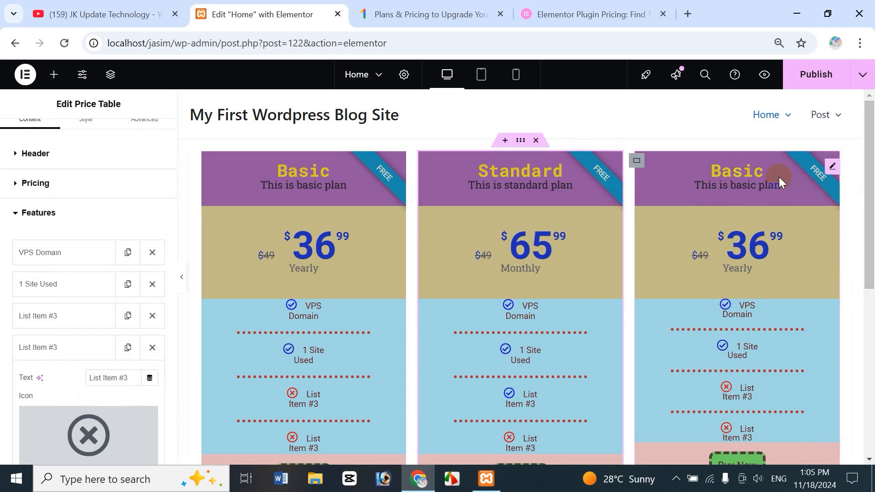
left_click(831, 166)
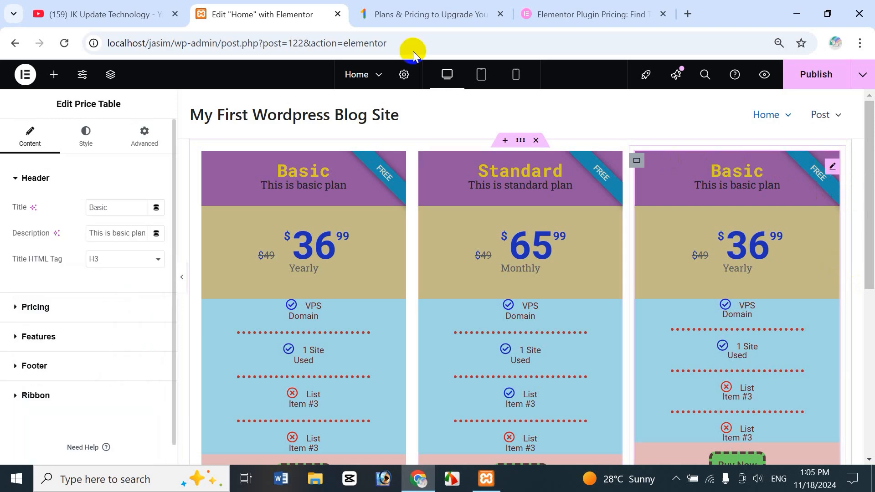
double_click(122, 206)
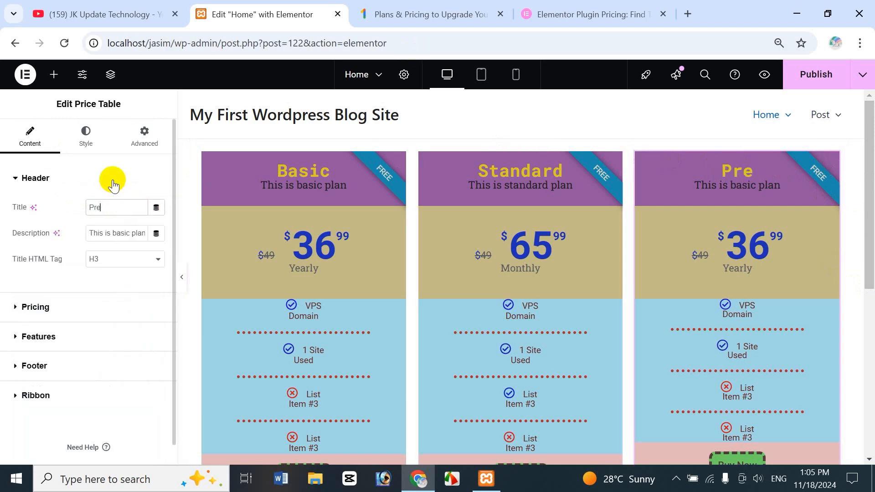
type("Premium")
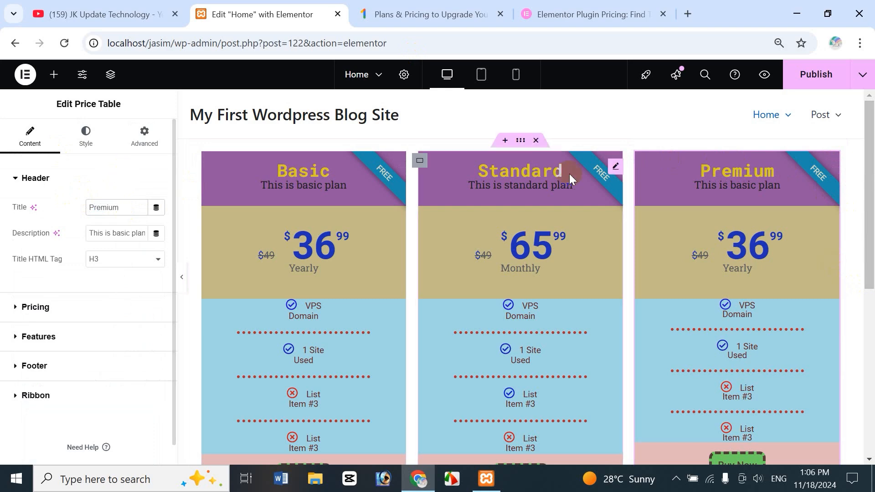
double_click(120, 233)
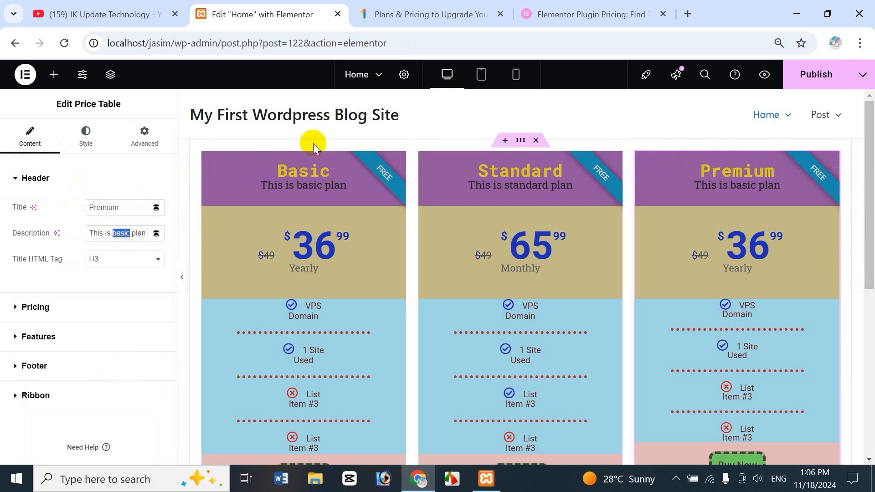
type("premium")
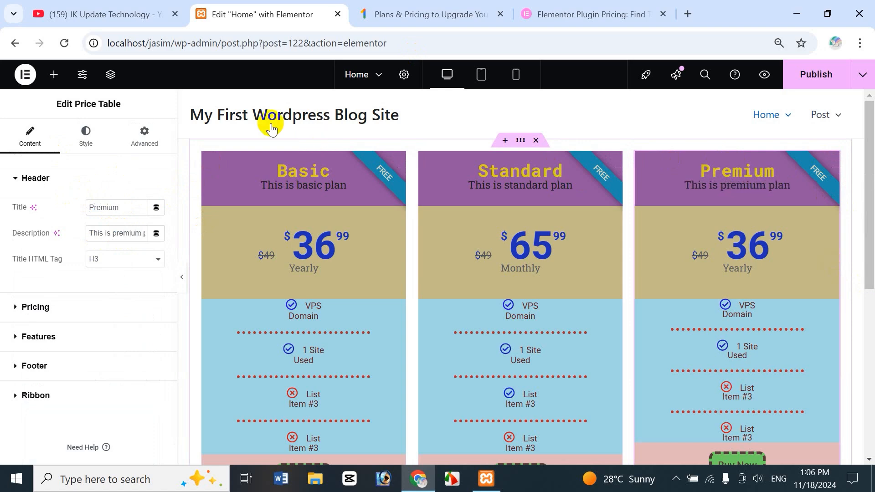
left_click(17, 308)
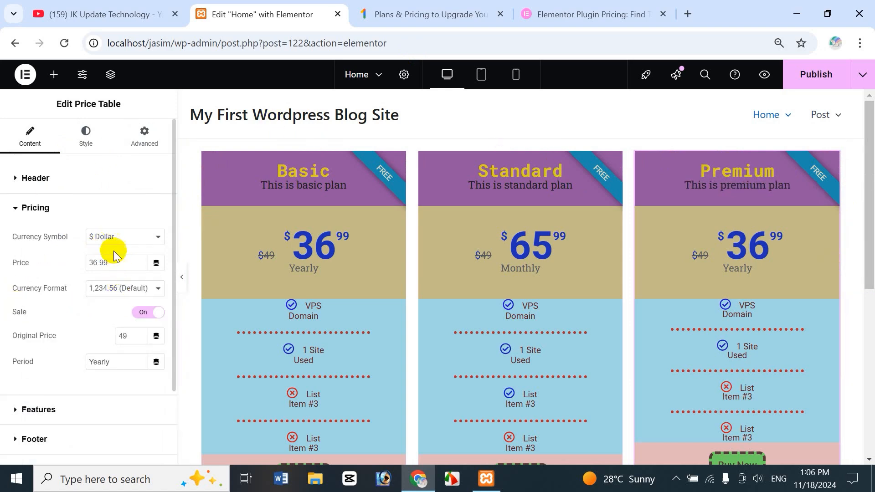
Step: Set the Premium plan's price to 85.99 and its original price to 95
left_click(95, 264)
left_click_drag(96, 264, 66, 255)
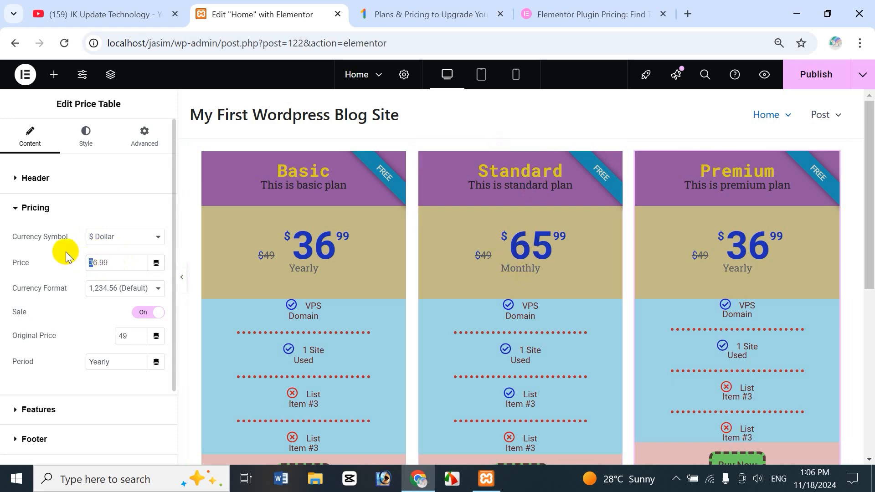
type("85")
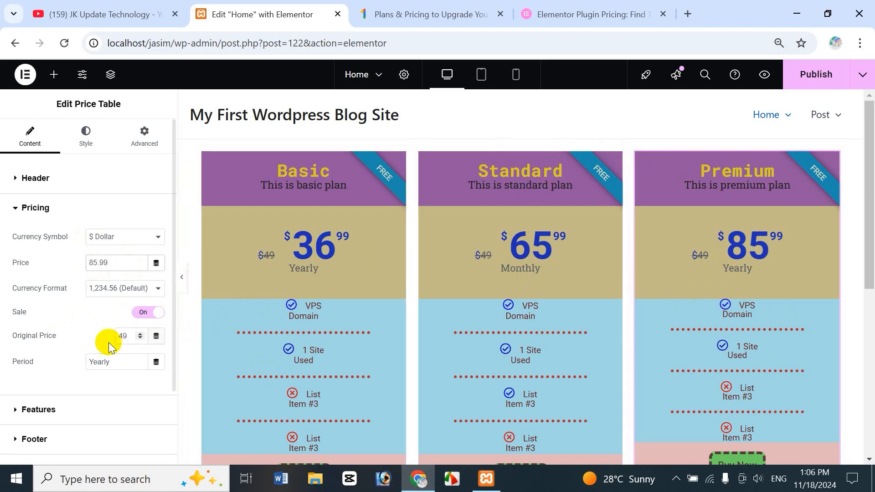
double_click(122, 336)
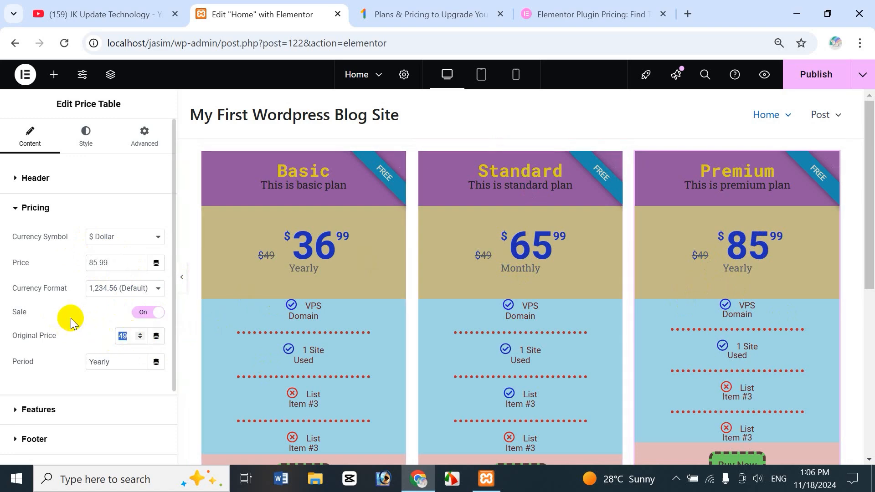
type("95")
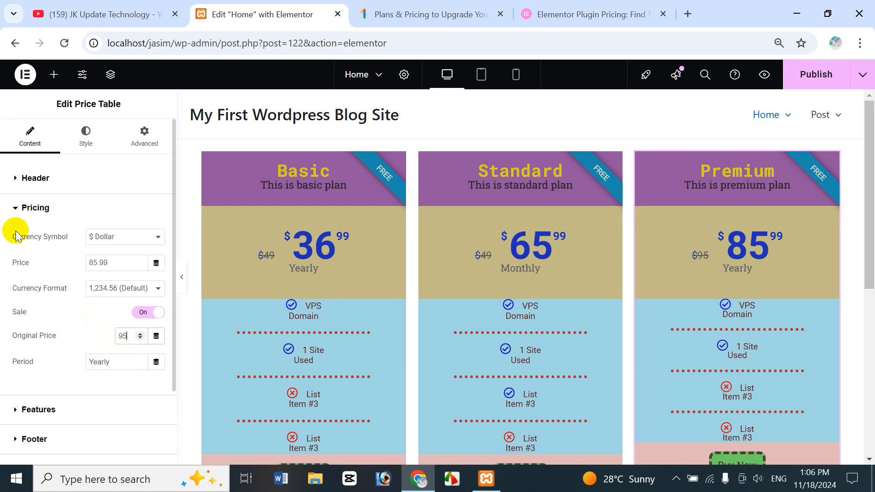
left_click(13, 213)
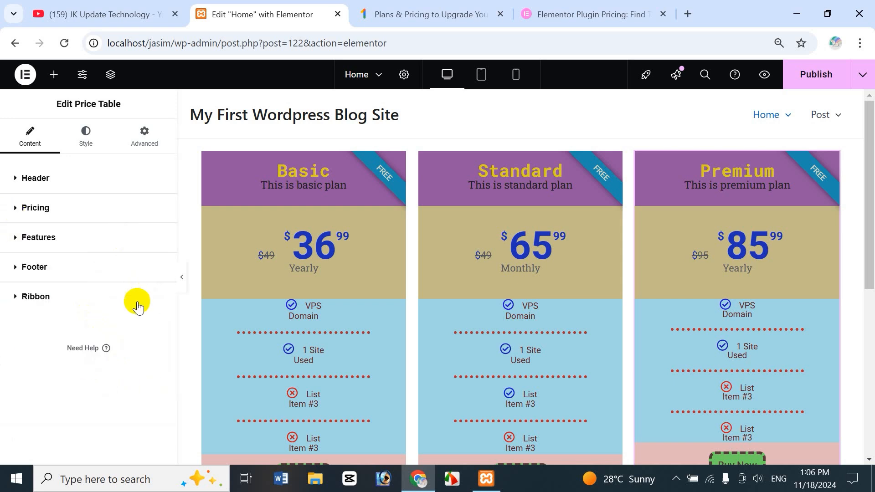
Step: Replace the icon of the Premium plan's third feature with the outlined check circle, searching the icon library for "check"
left_click(16, 239)
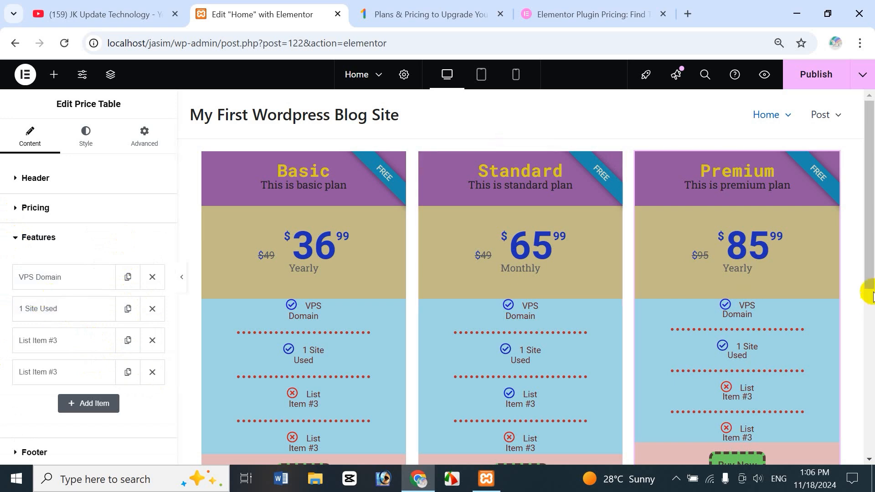
scroll(872, 264, "down", 2)
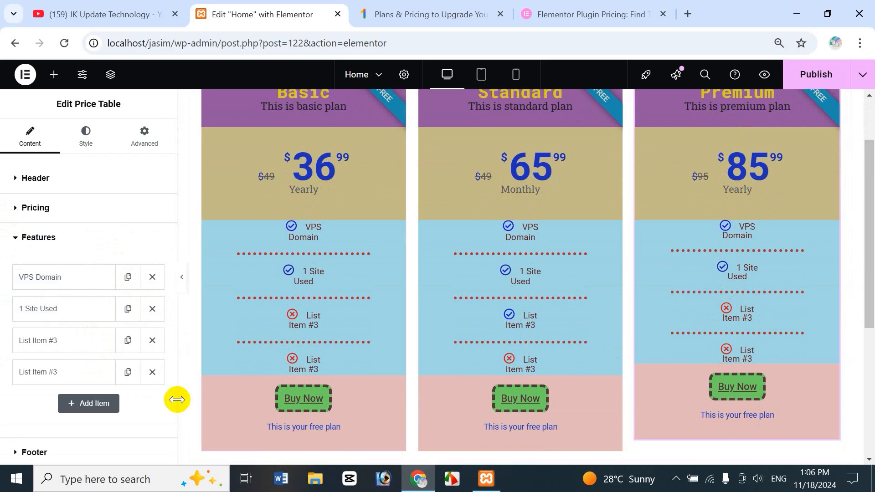
left_click(32, 341)
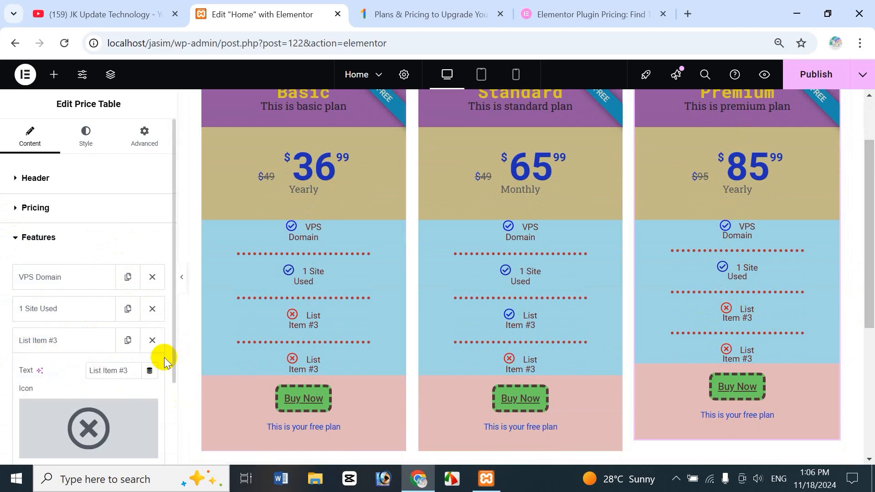
left_click_drag(173, 348, 172, 405)
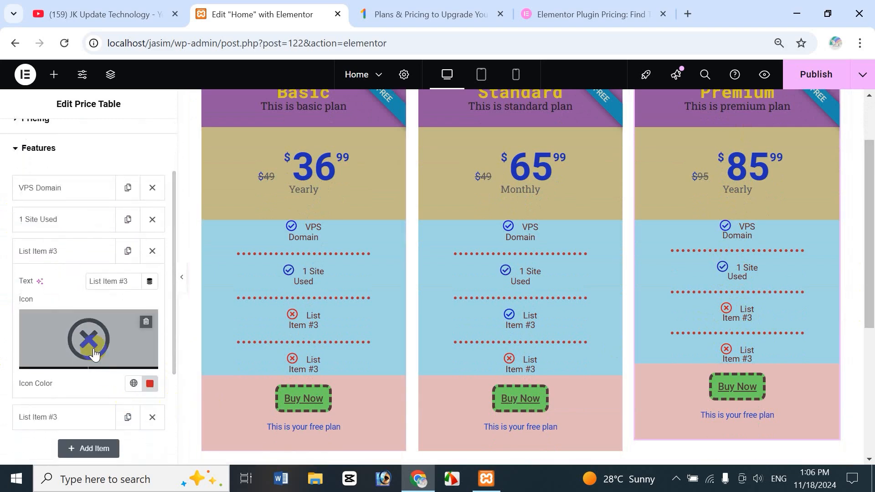
mouse_move(93, 352)
left_click(37, 356)
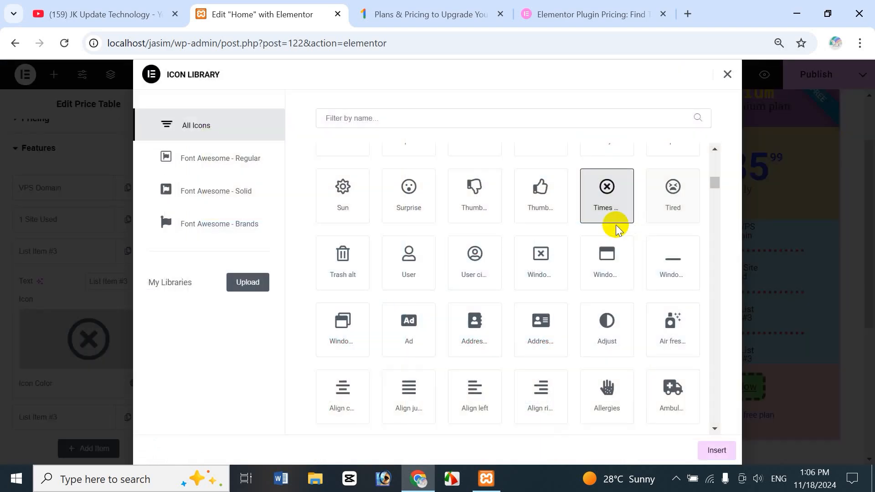
type("check")
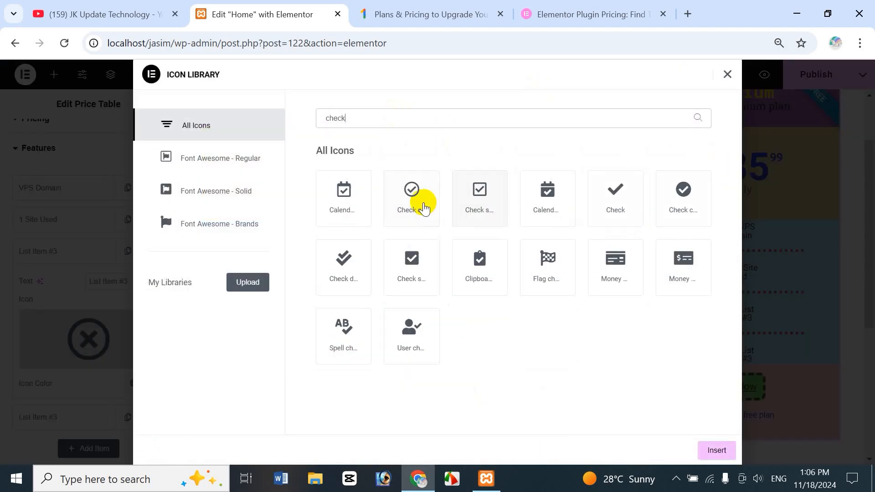
left_click(423, 208)
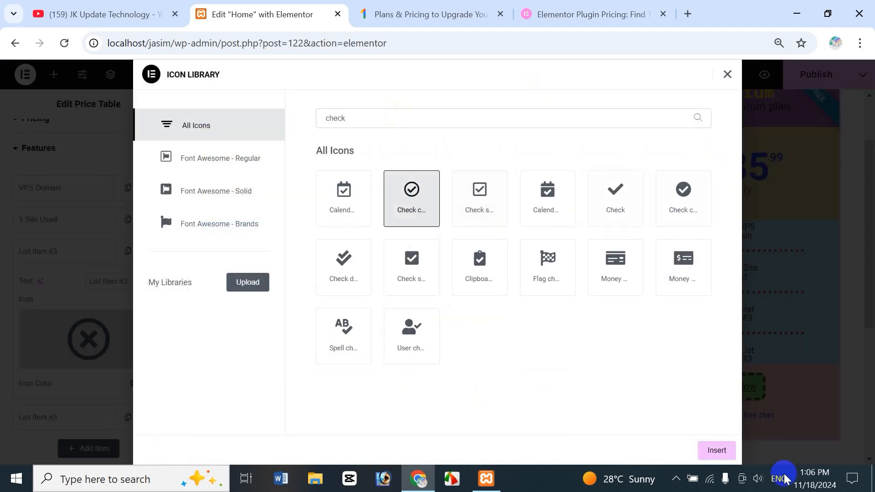
left_click(717, 450)
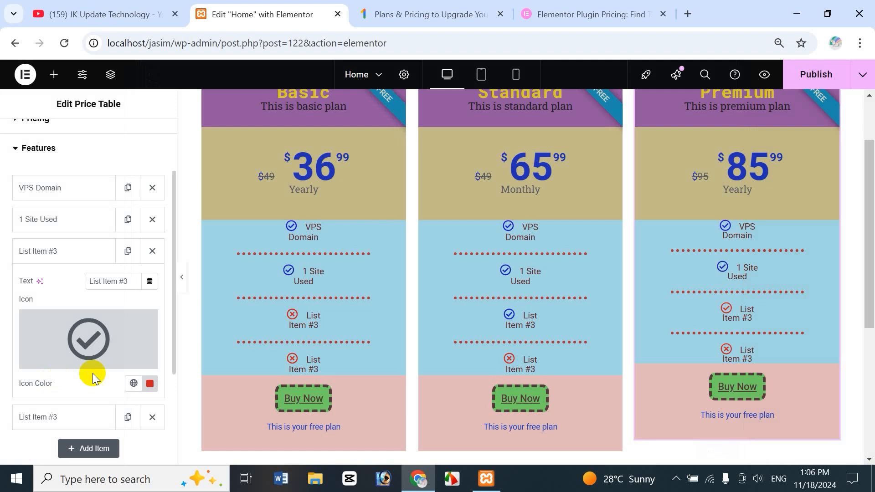
Step: Set the icon color of the Premium plan's third feature to blue, #491FD1
left_click(149, 383)
left_click(171, 327)
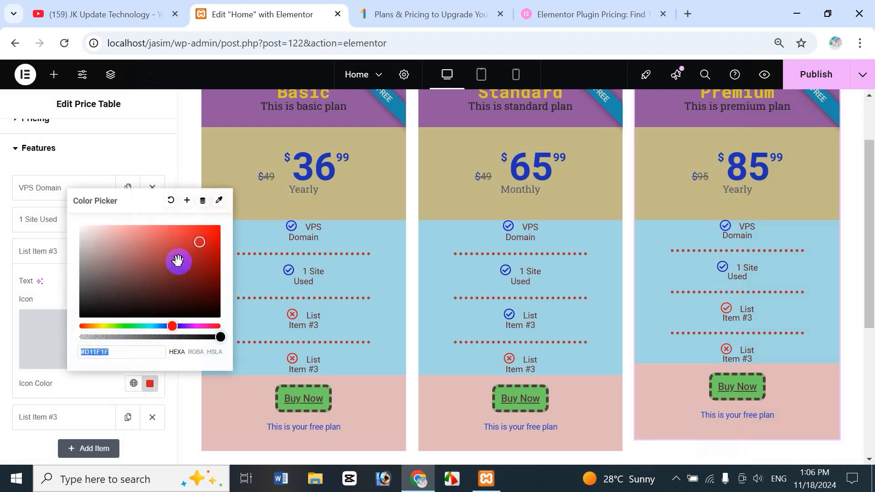
left_click_drag(172, 326, 179, 326)
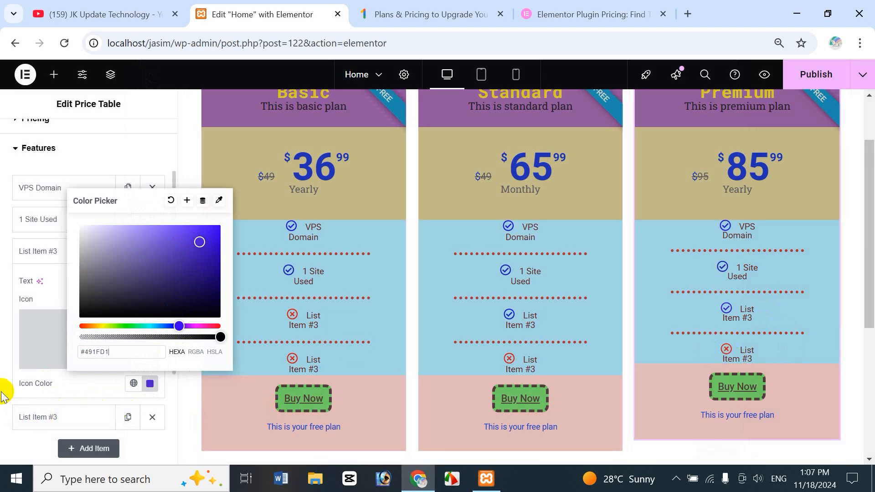
left_click(13, 326)
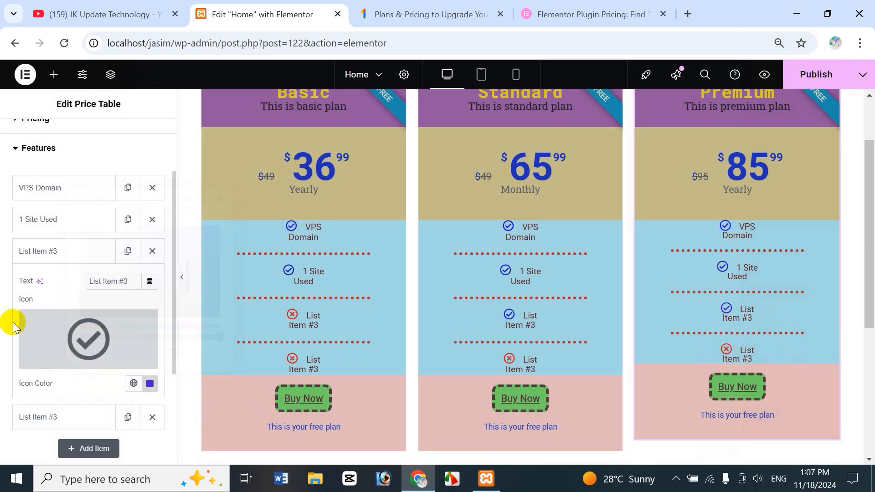
Step: Replace the icon of the Premium plan's fourth feature with the outlined check circle, searching the icon library for "check"
left_click(39, 417)
mouse_move(86, 368)
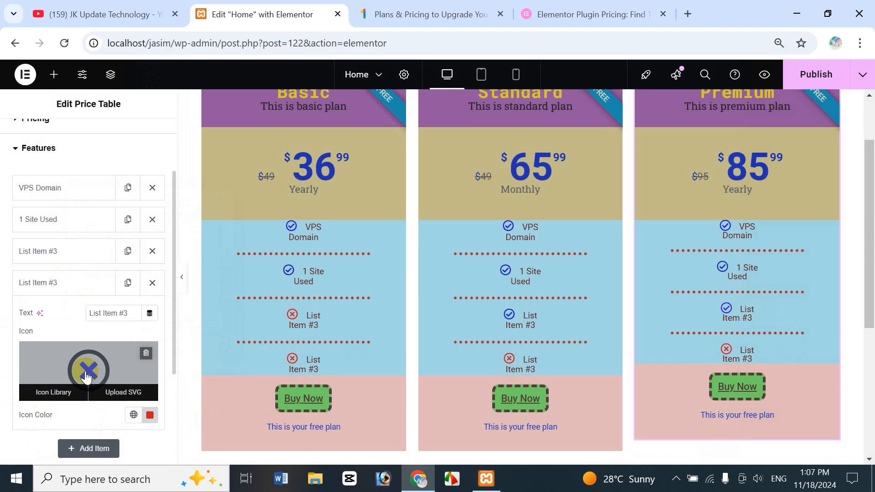
left_click(55, 393)
left_click(386, 119)
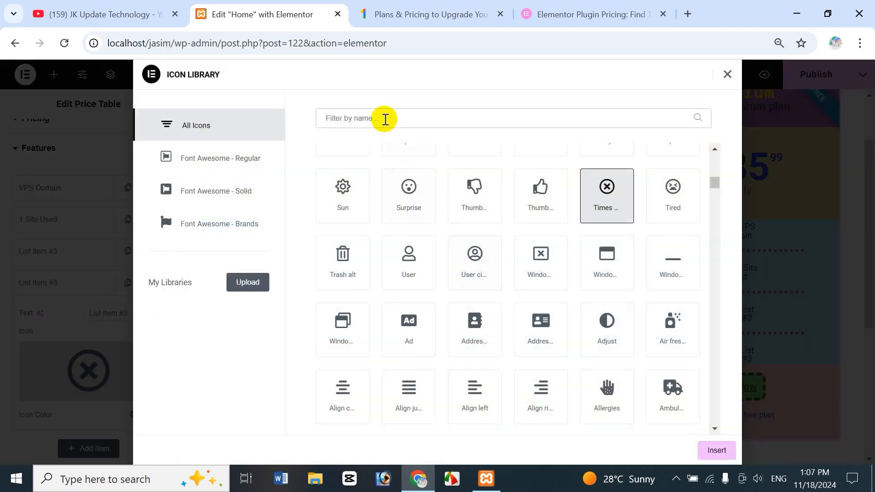
type("check")
left_click(397, 195)
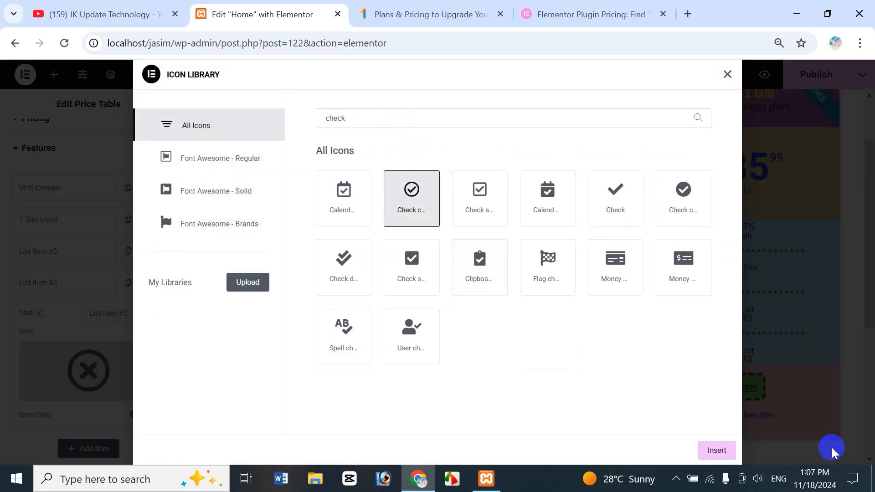
left_click(717, 451)
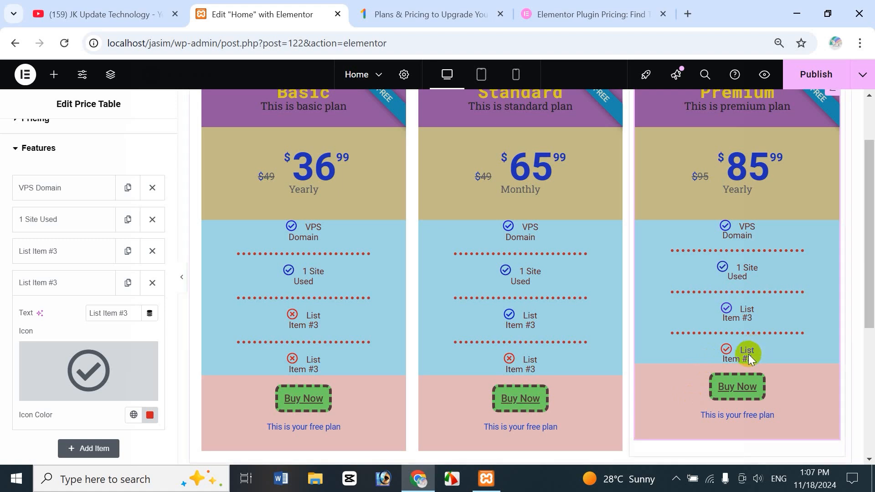
Step: Set the icon color of the Premium plan's fourth feature to blue
left_click(150, 415)
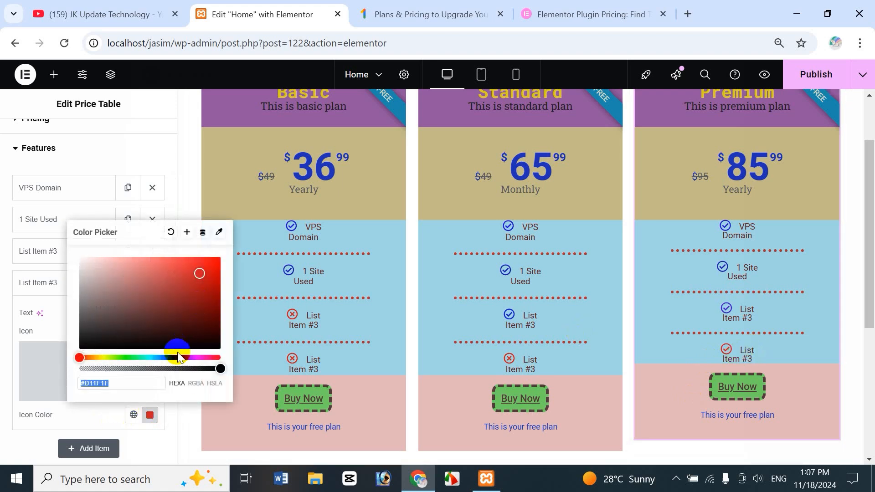
mouse_move(178, 357)
left_mouse_down()
mouse_move(164, 358)
mouse_move(186, 354)
mouse_move(178, 357)
mouse_move(187, 312)
mouse_move(189, 338)
mouse_move(177, 358)
left_mouse_up()
left_click(2, 392)
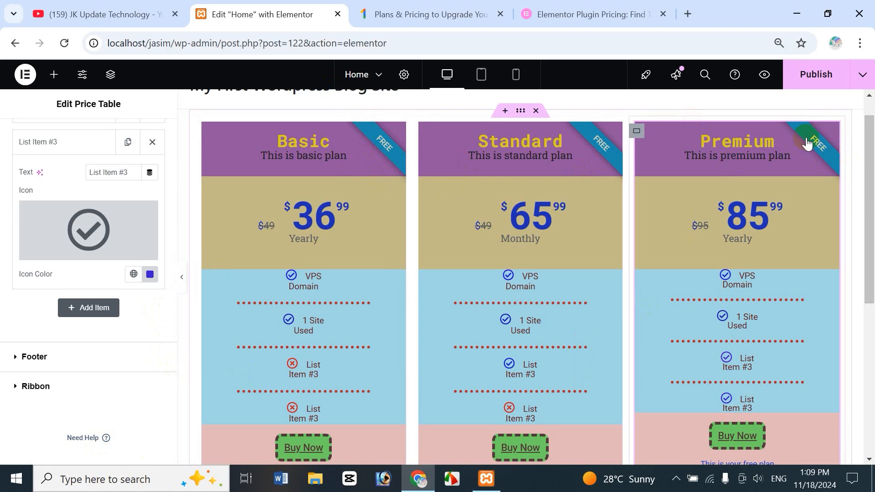
Step: Set the ribbon title of the Premium plan to "Most Popular" and that of the Standard plan to "Popular"
left_click(18, 387)
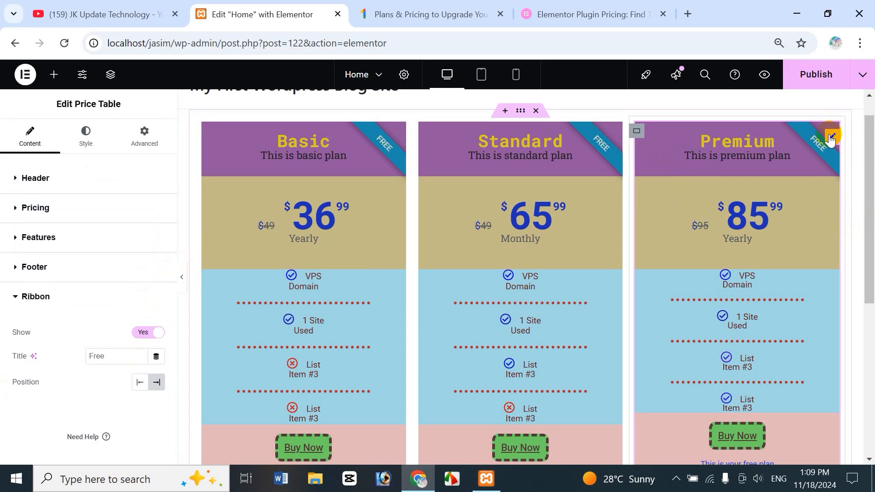
double_click(116, 356)
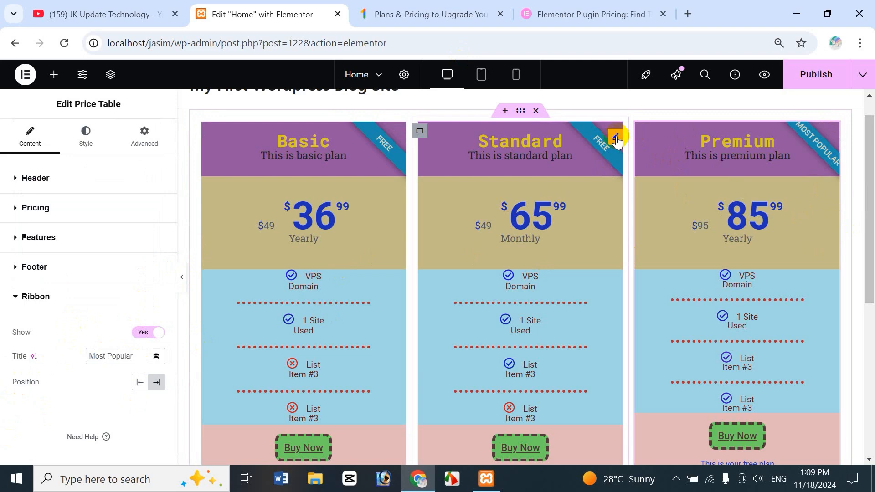
left_click(616, 137)
left_click(40, 400)
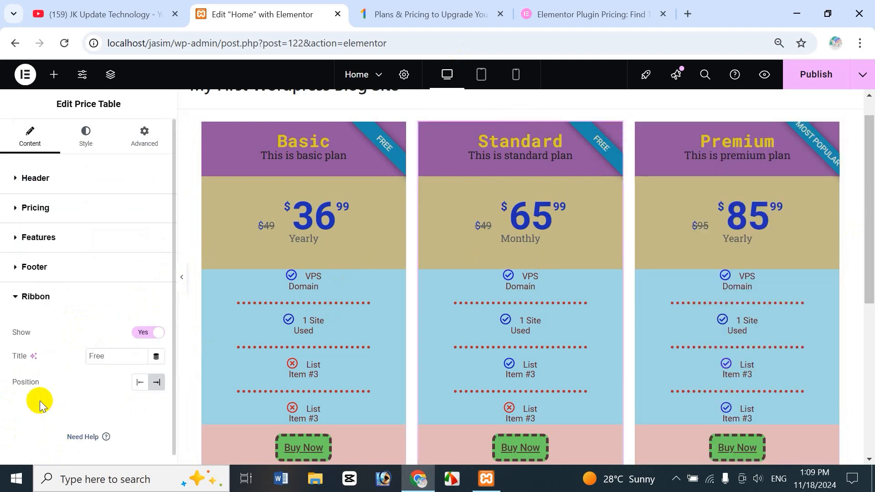
left_click_drag(119, 358, 46, 346)
type("P")
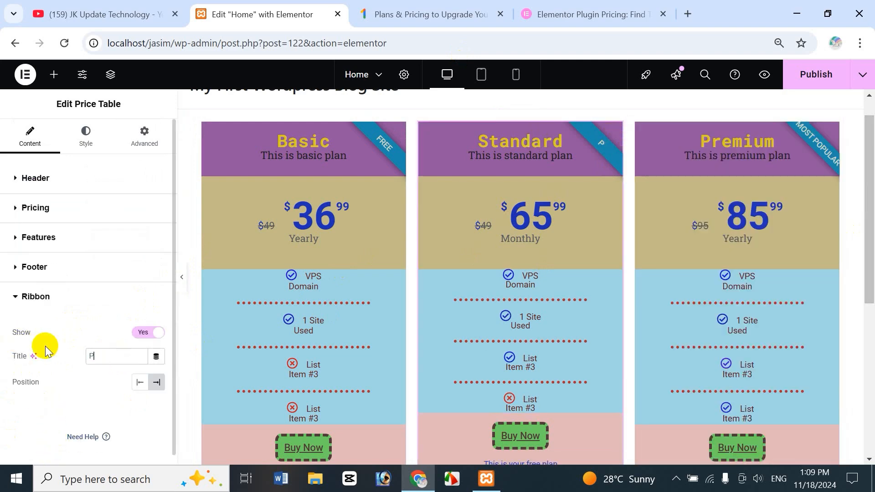
type("opu.")
type("lar")
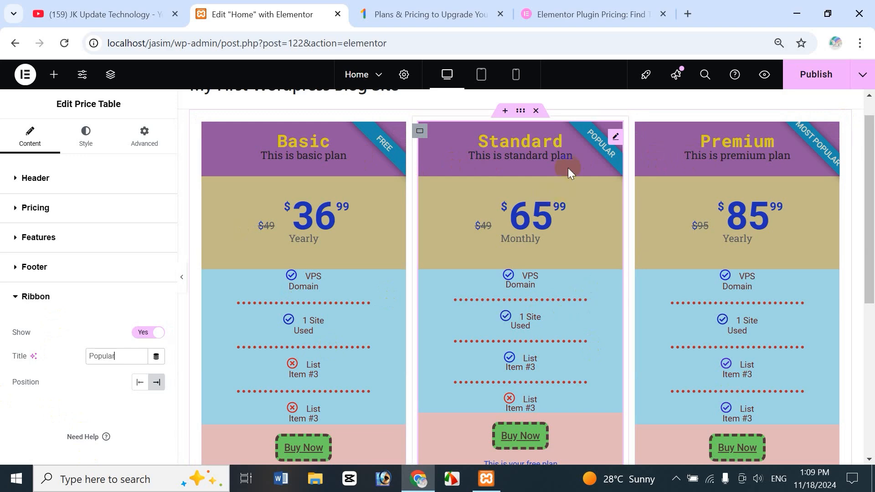
Step: Change the Standard plan's period to "yearly" and its original price to 75
left_click(615, 139)
left_click(30, 235)
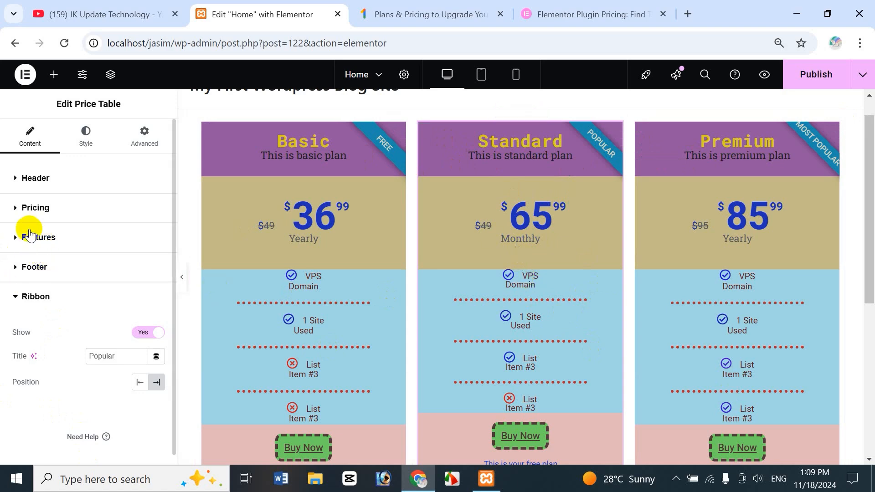
left_click(17, 208)
left_click_drag(131, 363, 53, 355)
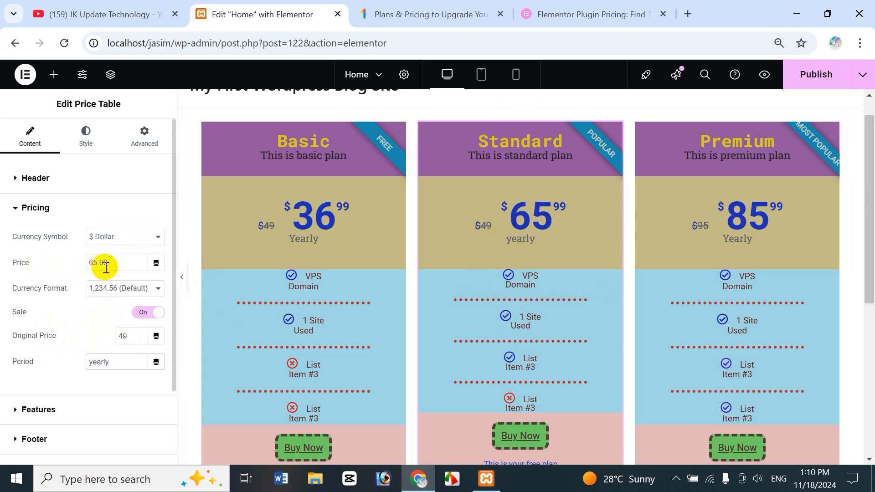
left_click_drag(133, 335, 109, 340)
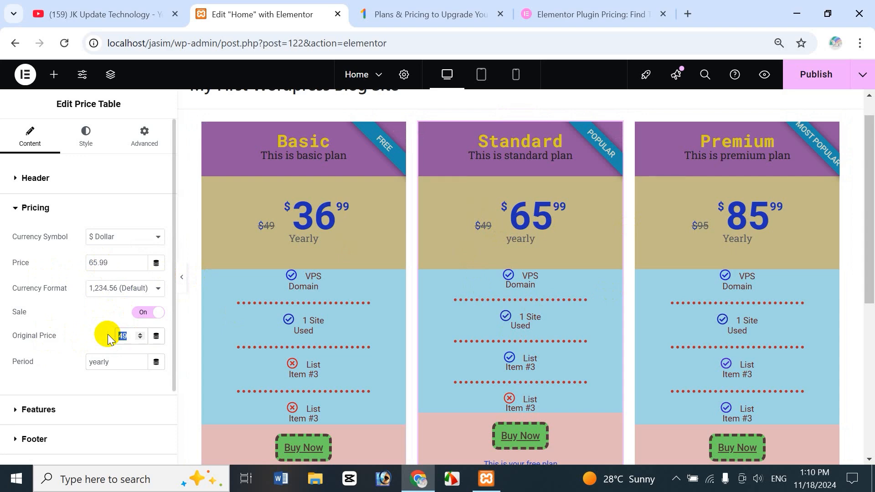
type("75")
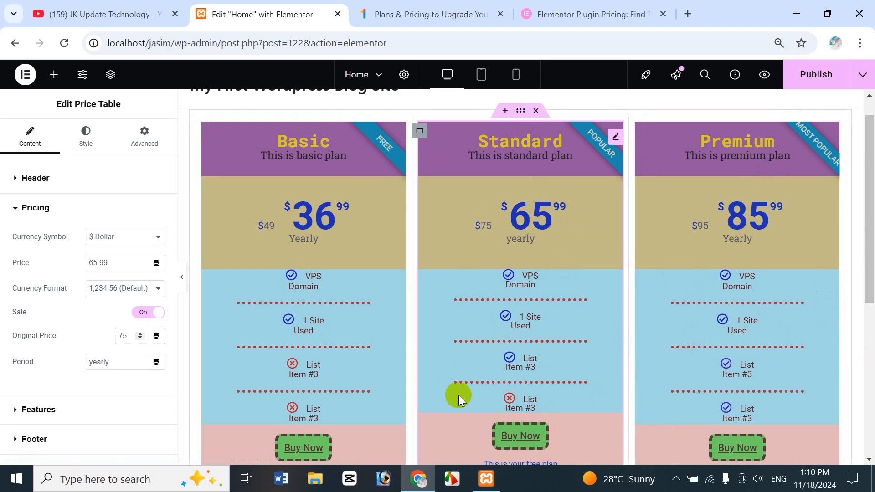
left_click(17, 206)
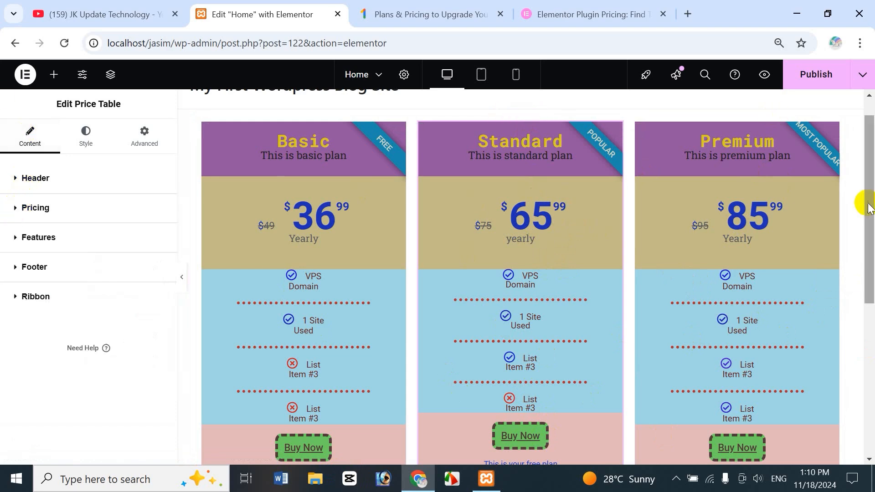
Step: Close the Elementor Plugin Pricing and Plans & Pricing reference pages in the browser
left_click_drag(874, 228, 864, 168)
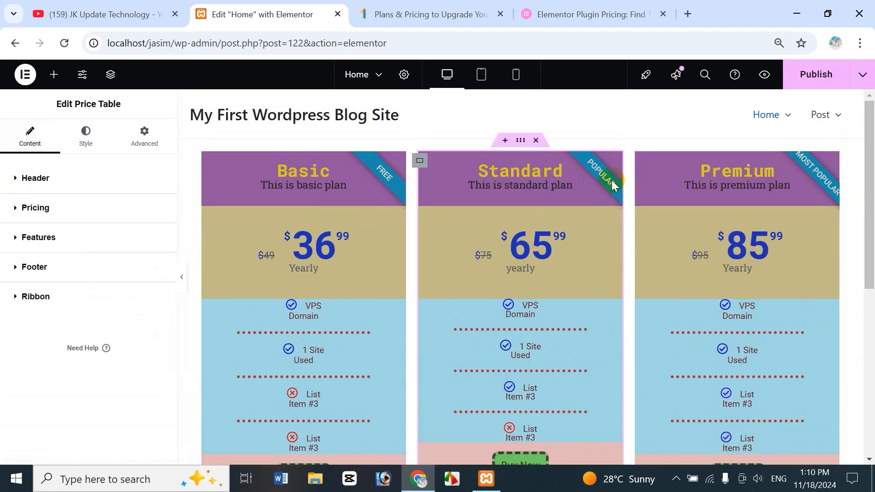
left_click(664, 14)
left_click(501, 14)
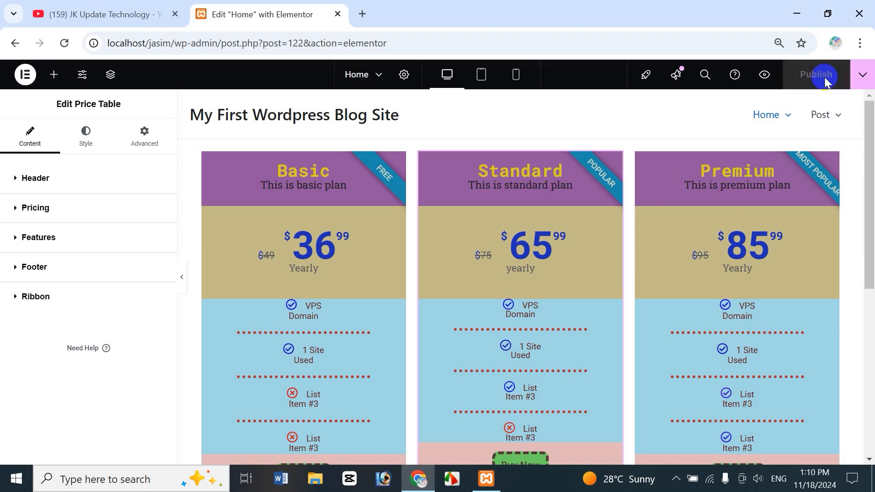
Step: View the published Home page and examine the Basic, Standard and Premium price tables from header to footer
left_click(863, 77)
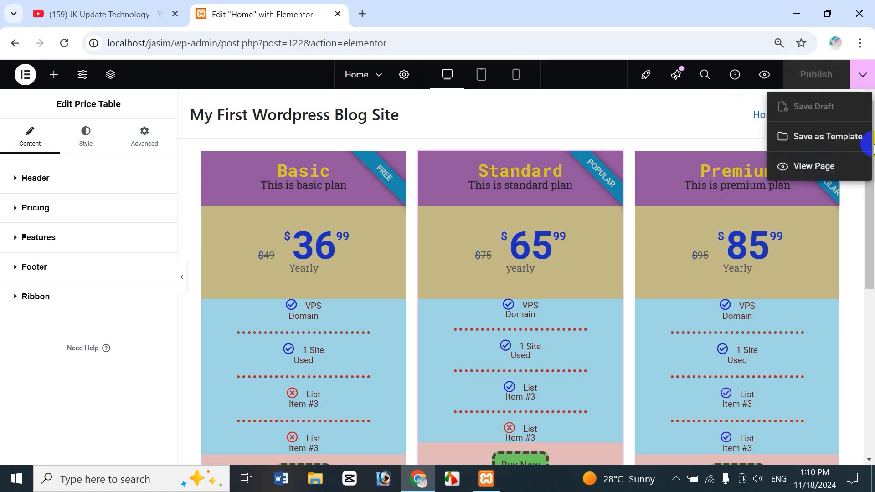
left_click(826, 167)
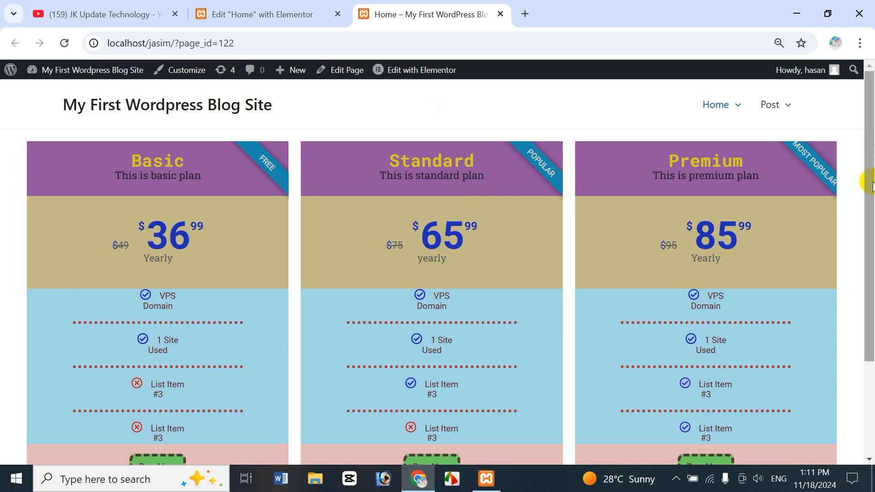
left_click_drag(871, 176, 872, 333)
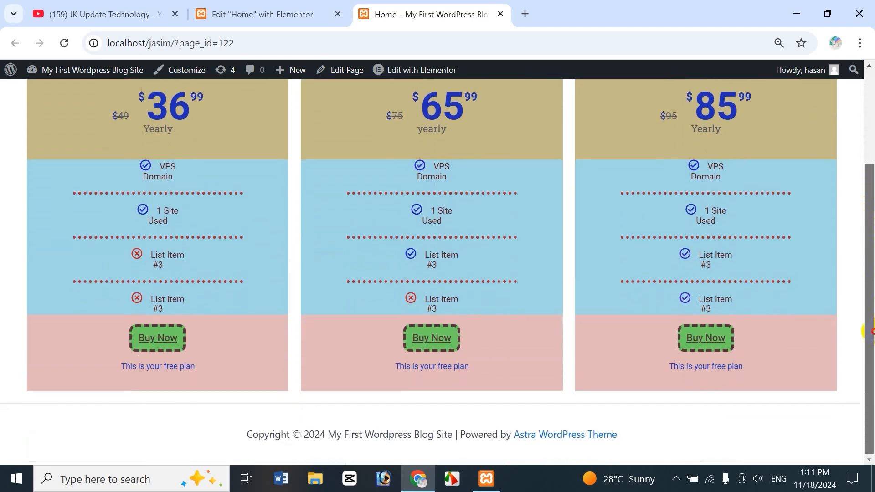
left_click_drag(870, 240, 869, 138)
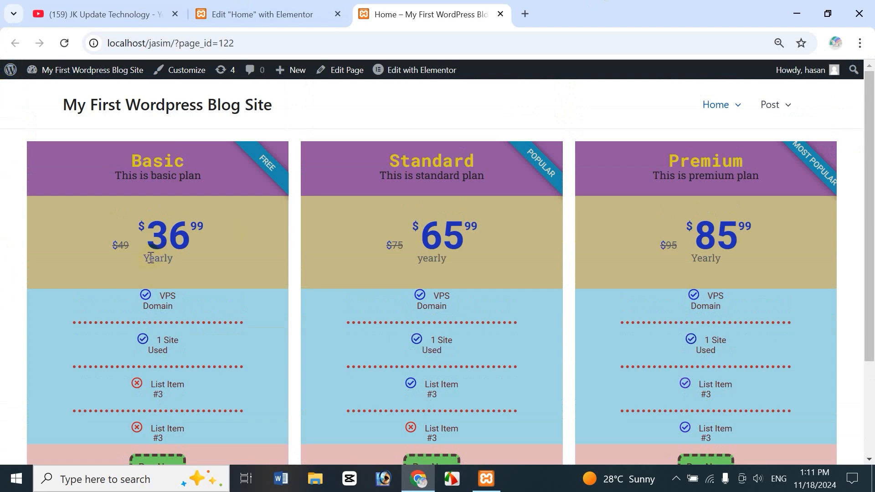
left_click_drag(869, 209, 871, 233)
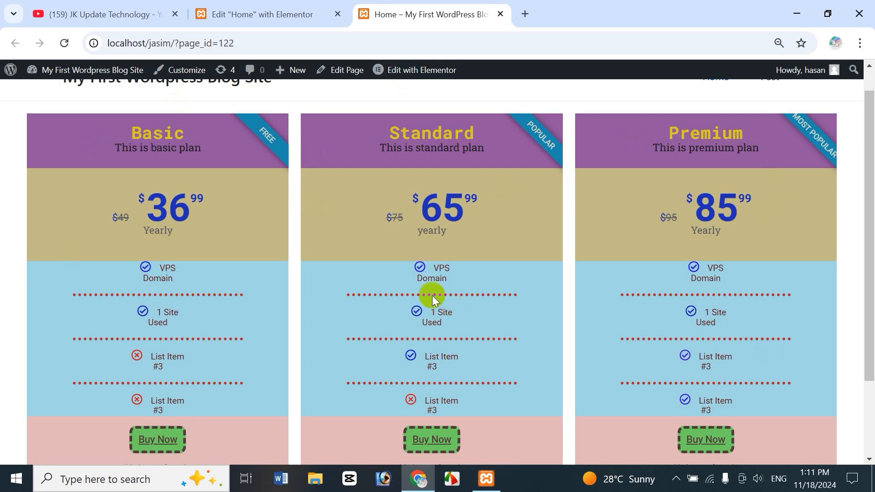
Step: Test the Standard plan's Buy Now link on the live page and close the page it opens
left_click_drag(871, 314, 872, 318)
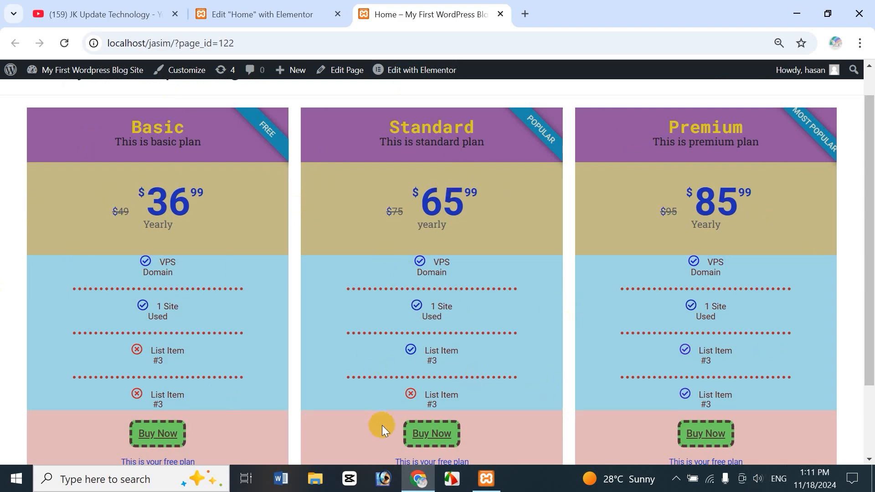
left_click(430, 432)
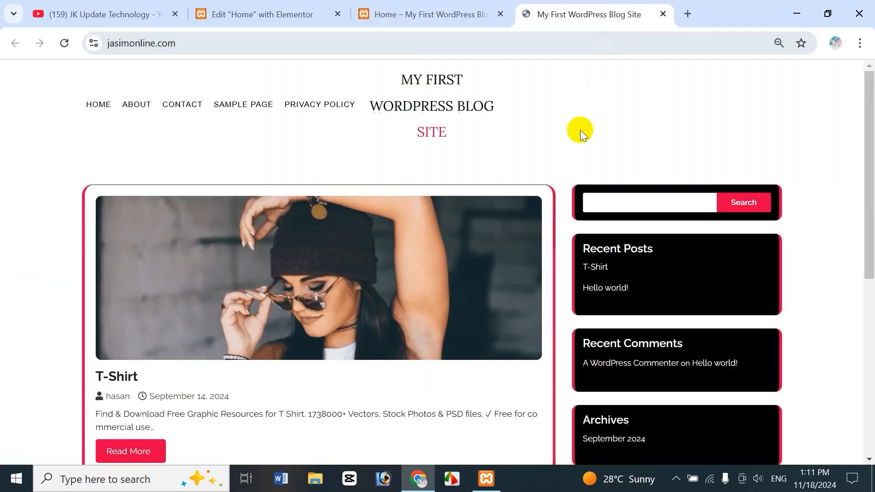
left_click(664, 14)
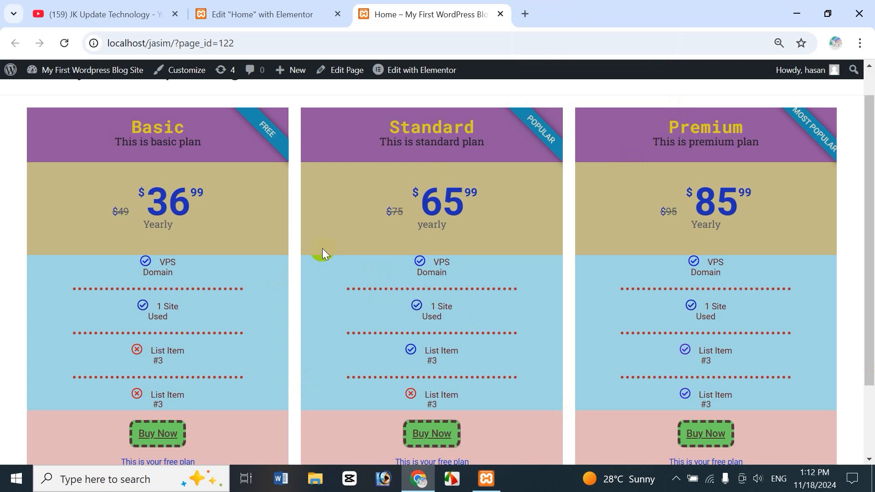
Step: Return to the Elementor editor of the Home page, and switch to the JK Update Technology YouTube channel's videos page
left_click(221, 17)
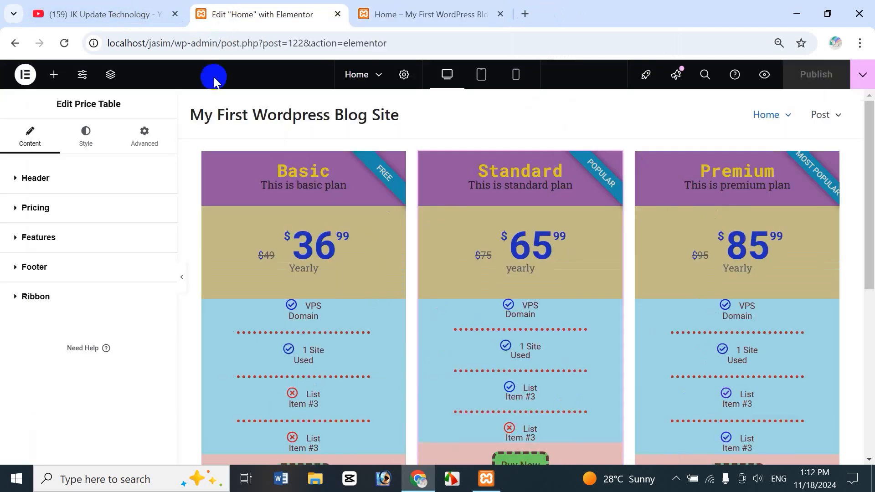
left_click(98, 14)
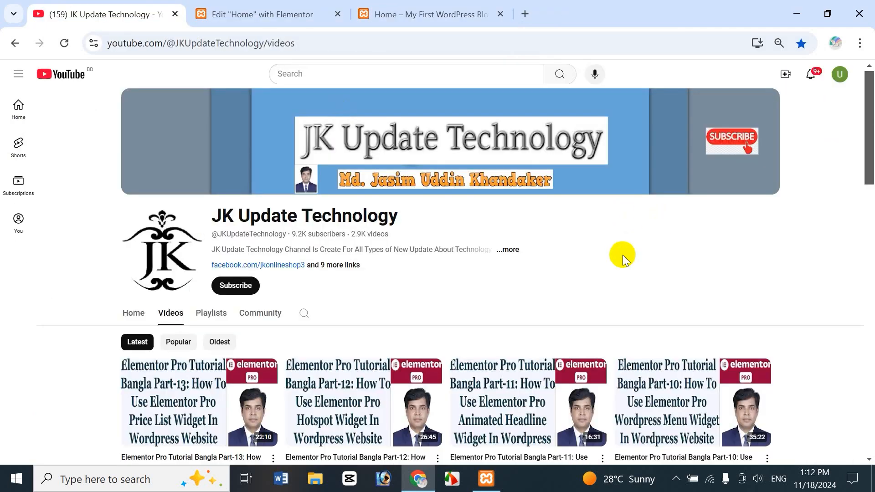